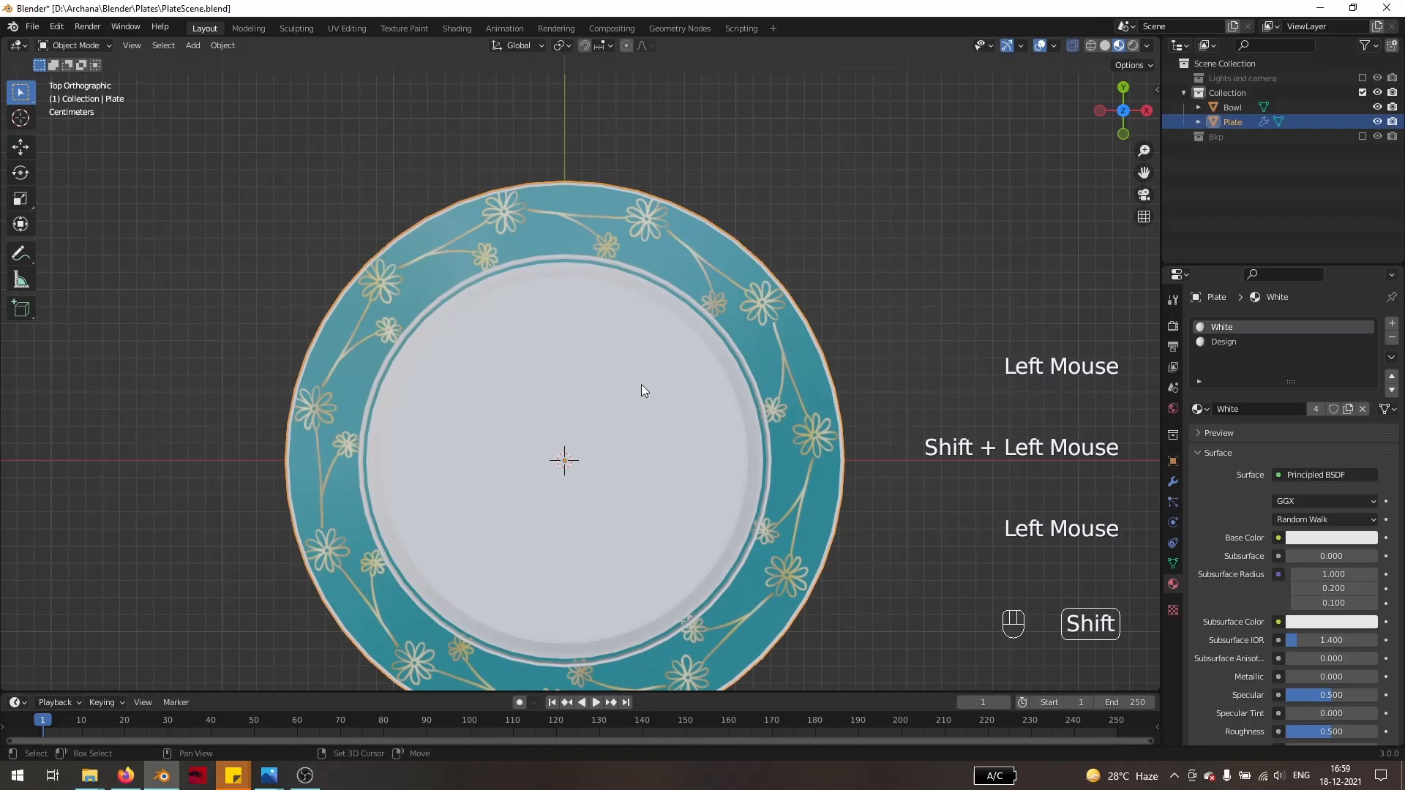
- Duplicate the plate and bowl and move the copies about 0.338 m along the X axis
key("shift+d")
key("g")
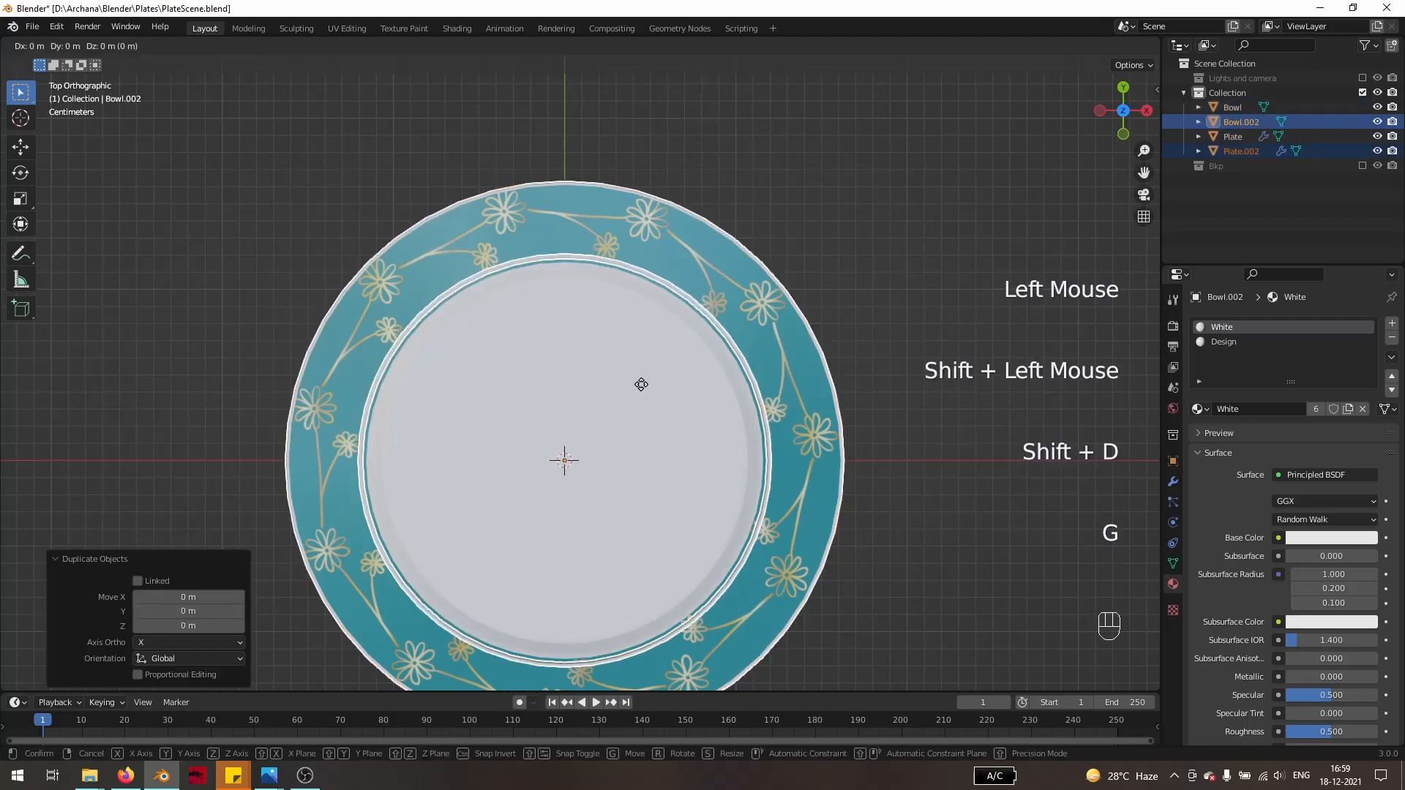
key("x")
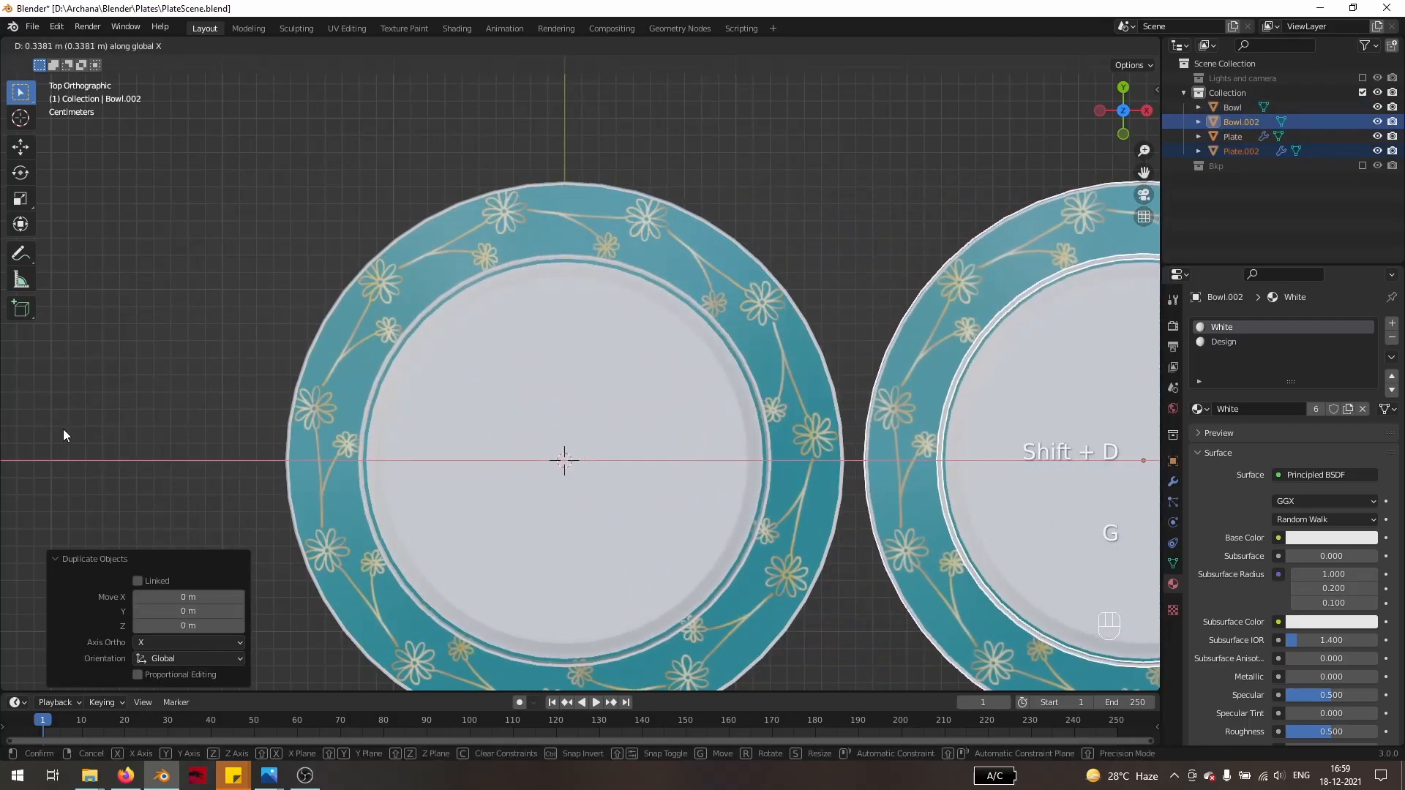
left_click(63, 429)
- Scale the duplicated plate and bowl uniformly to 0.6
scroll(2, 453, "down", 2)
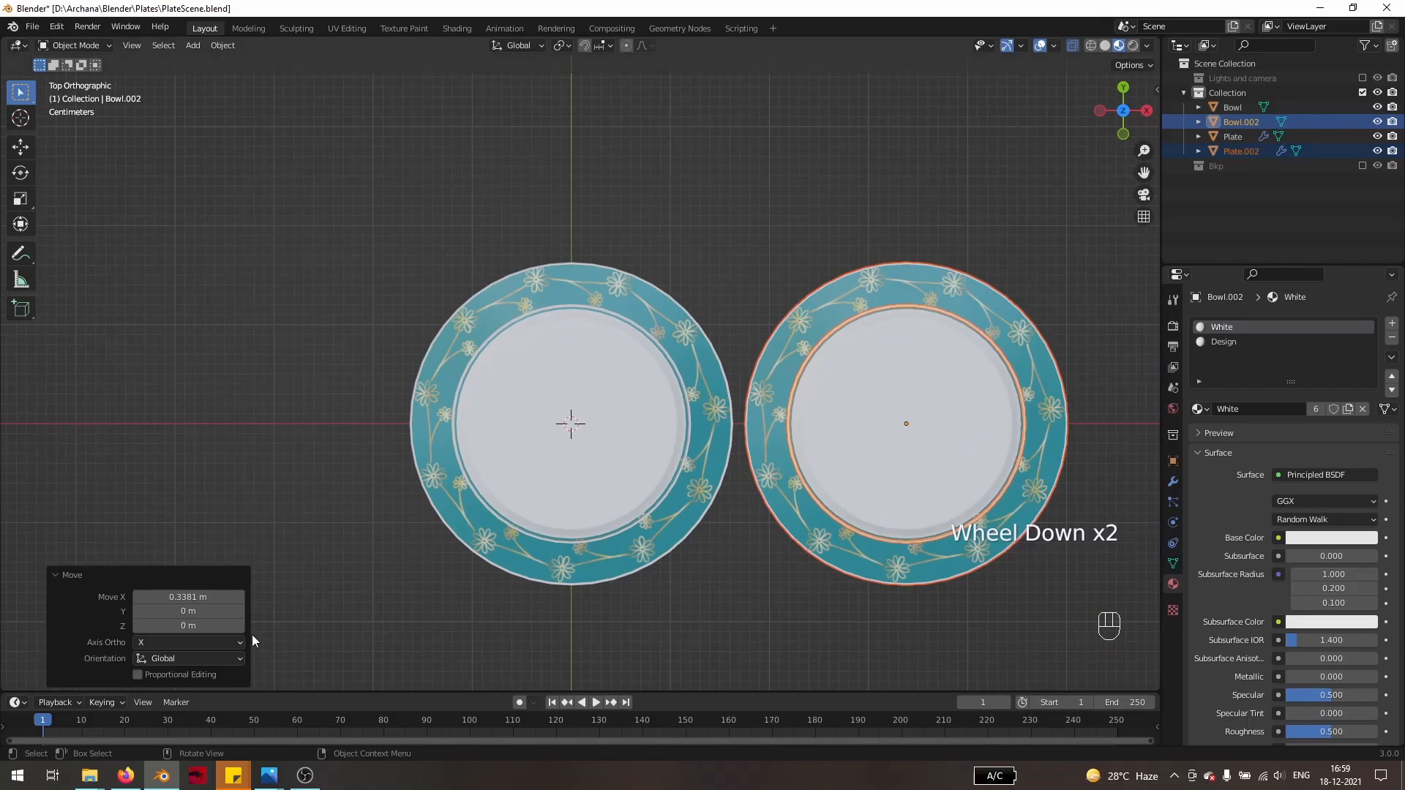
type("s0.6")
key("Return")
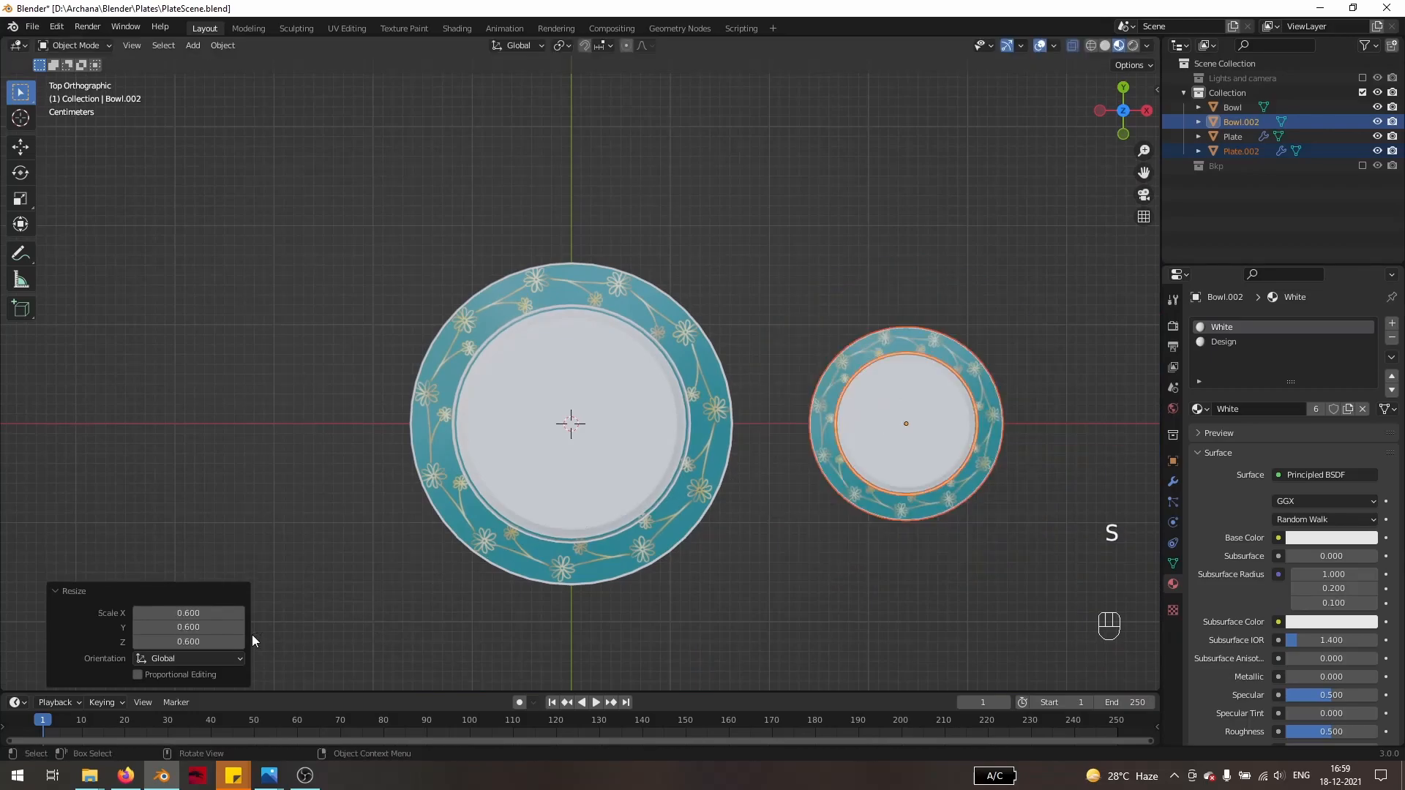
- Rotate the large and small plates together 90° about the X axis so they stand upright
middle_click_drag(1013, 618, 721, 505)
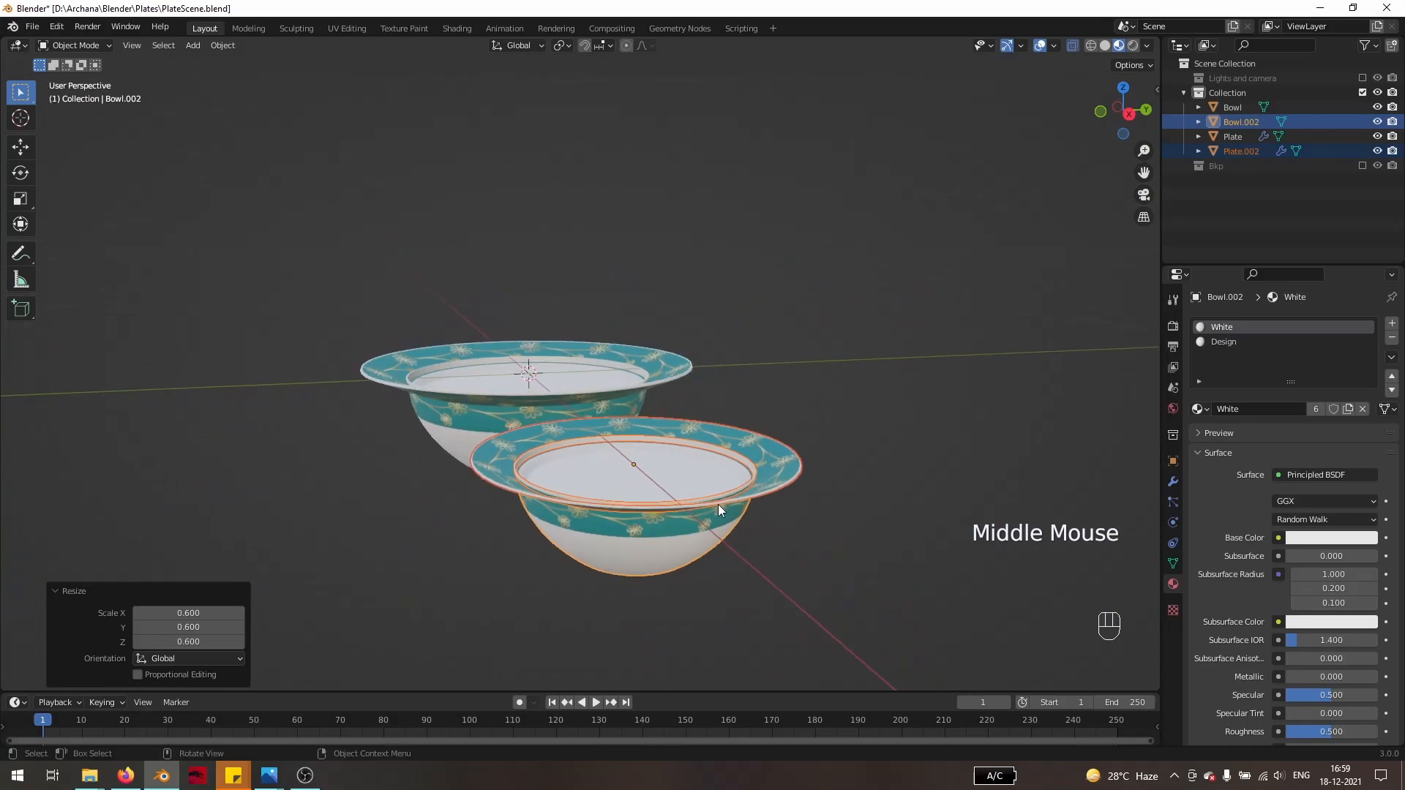
left_click(723, 488)
left_click(621, 346, "shift")
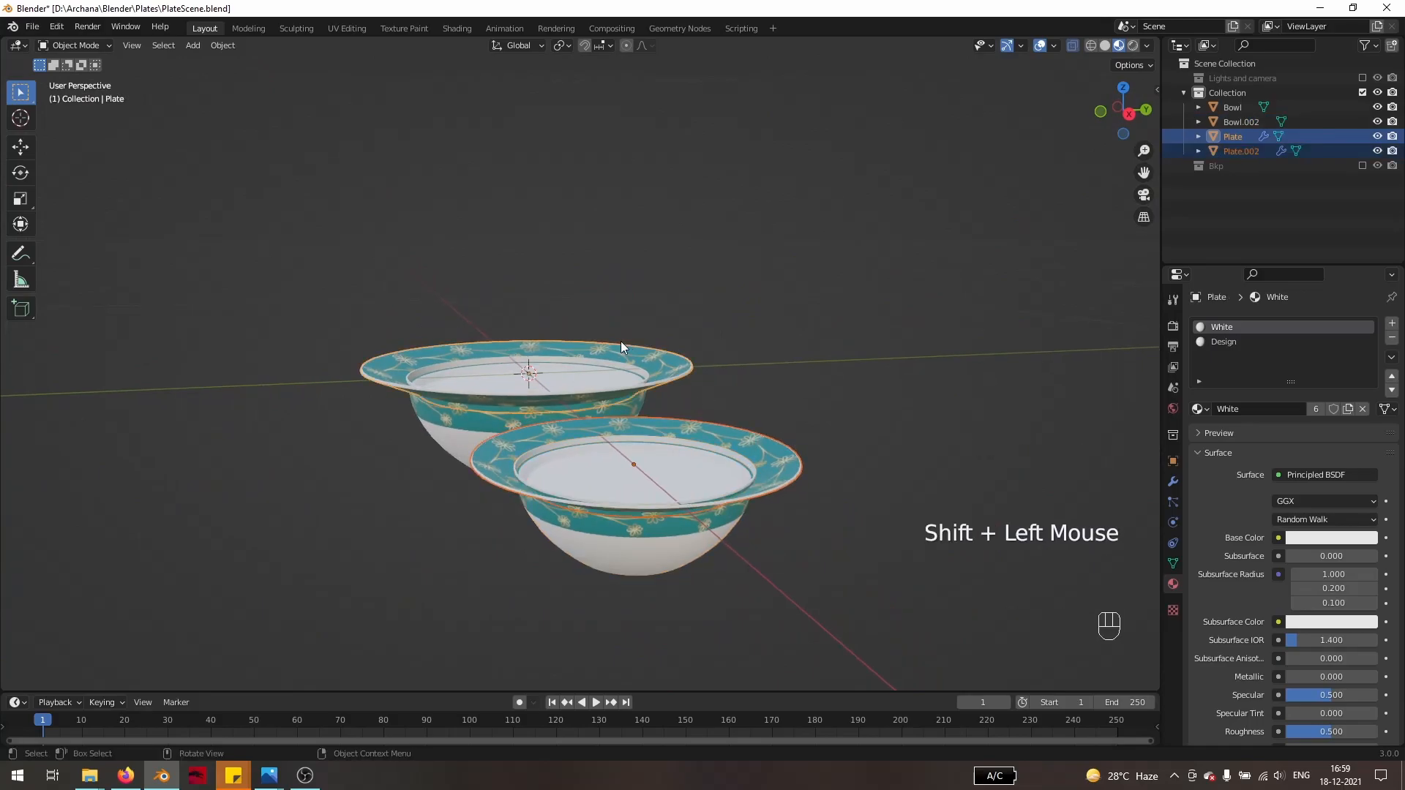
type("rx90")
key("Return")
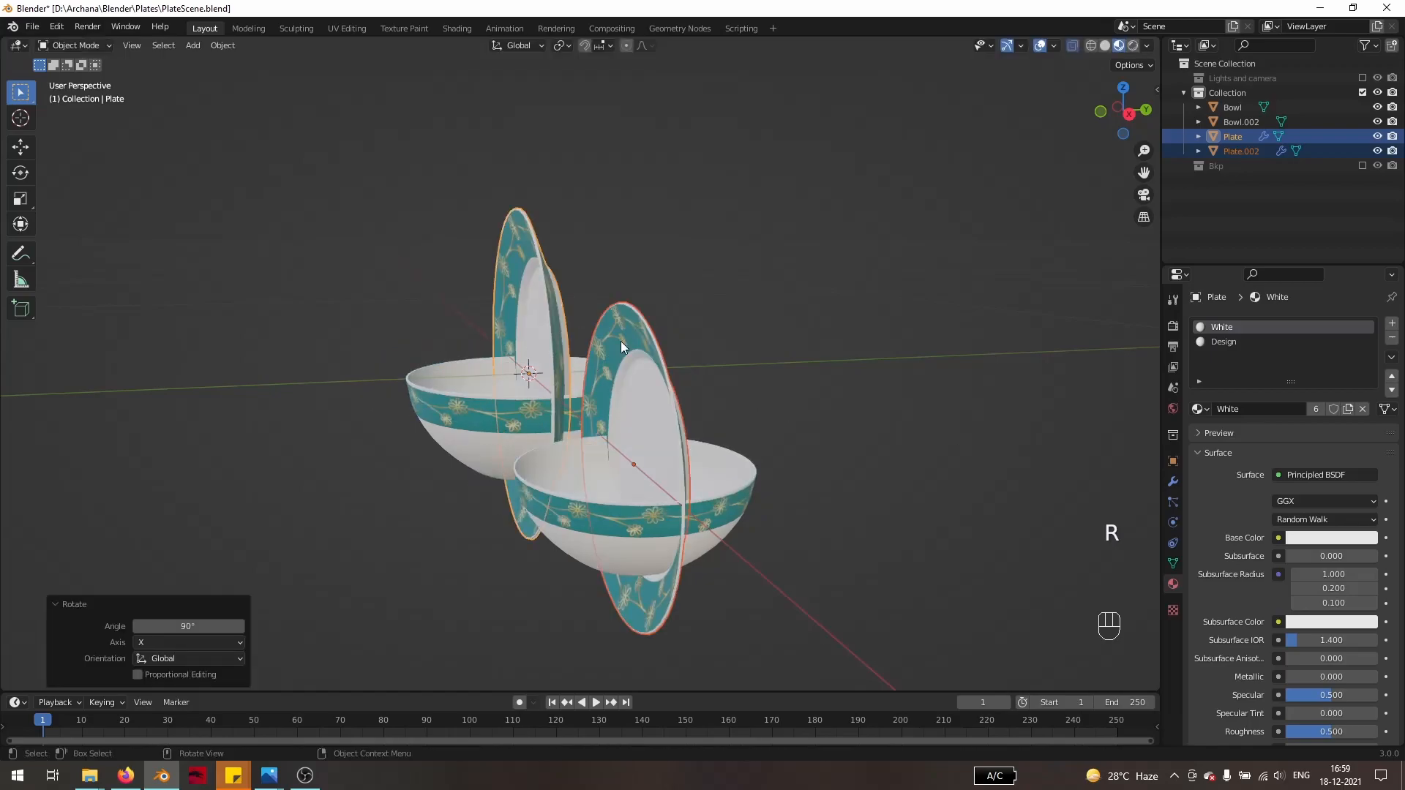
- Move both upright plates about 0.151 m along the Y axis, behind the bowls
key("g")
key("y")
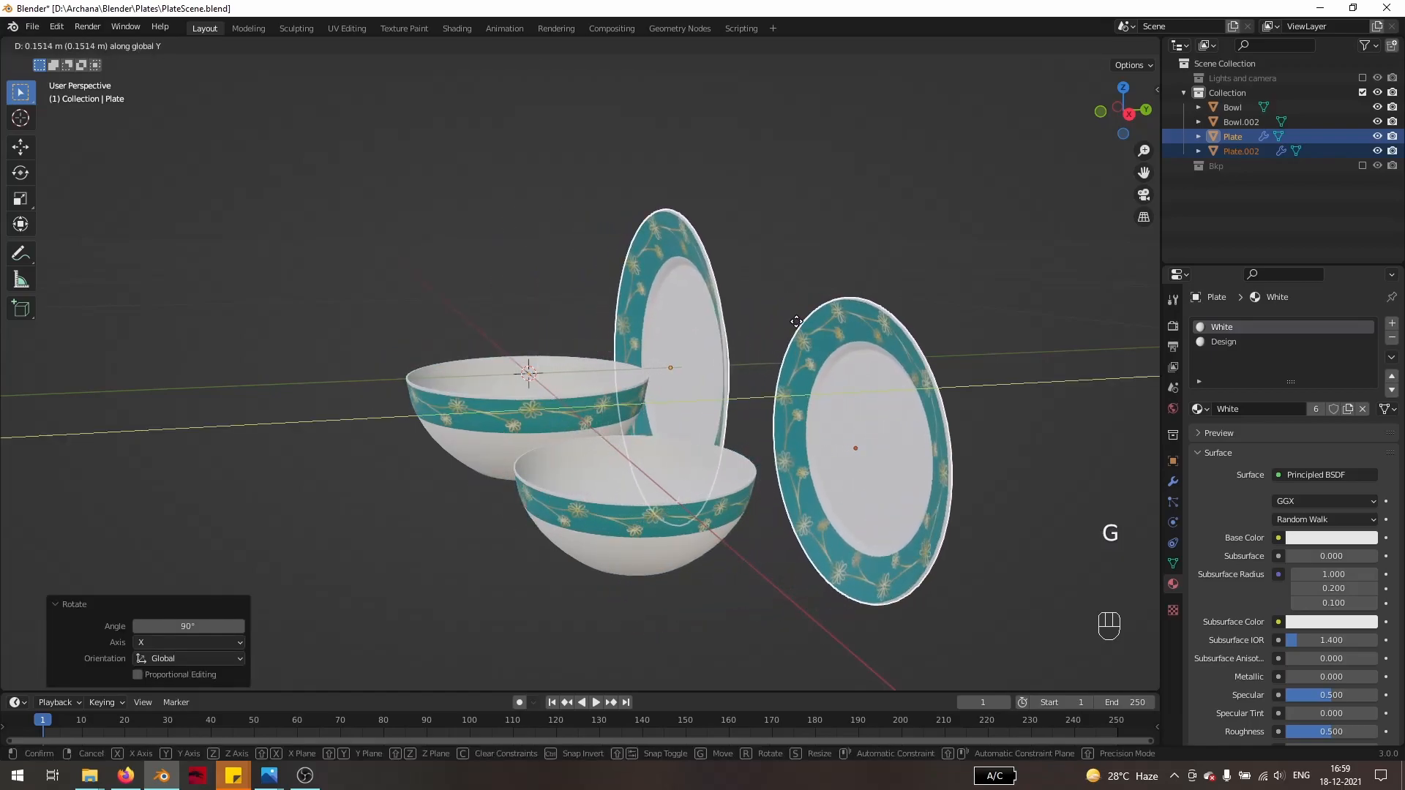
left_click(796, 322)
- Lower the small plate about 0.064 m along Z to match the large plate's bottom edge
middle_click_drag(845, 399, 910, 493)
key("KP_3")
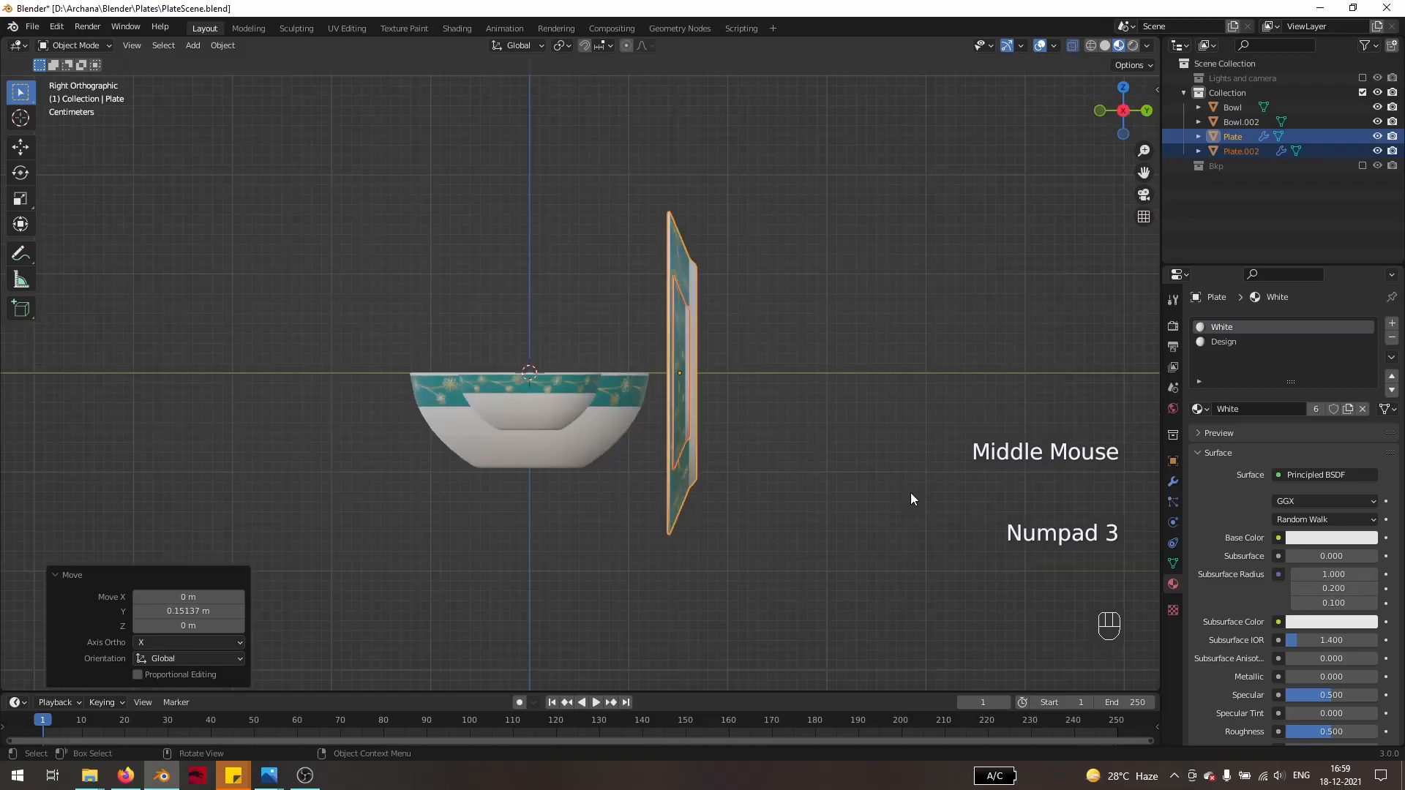
left_click(675, 401)
key("g")
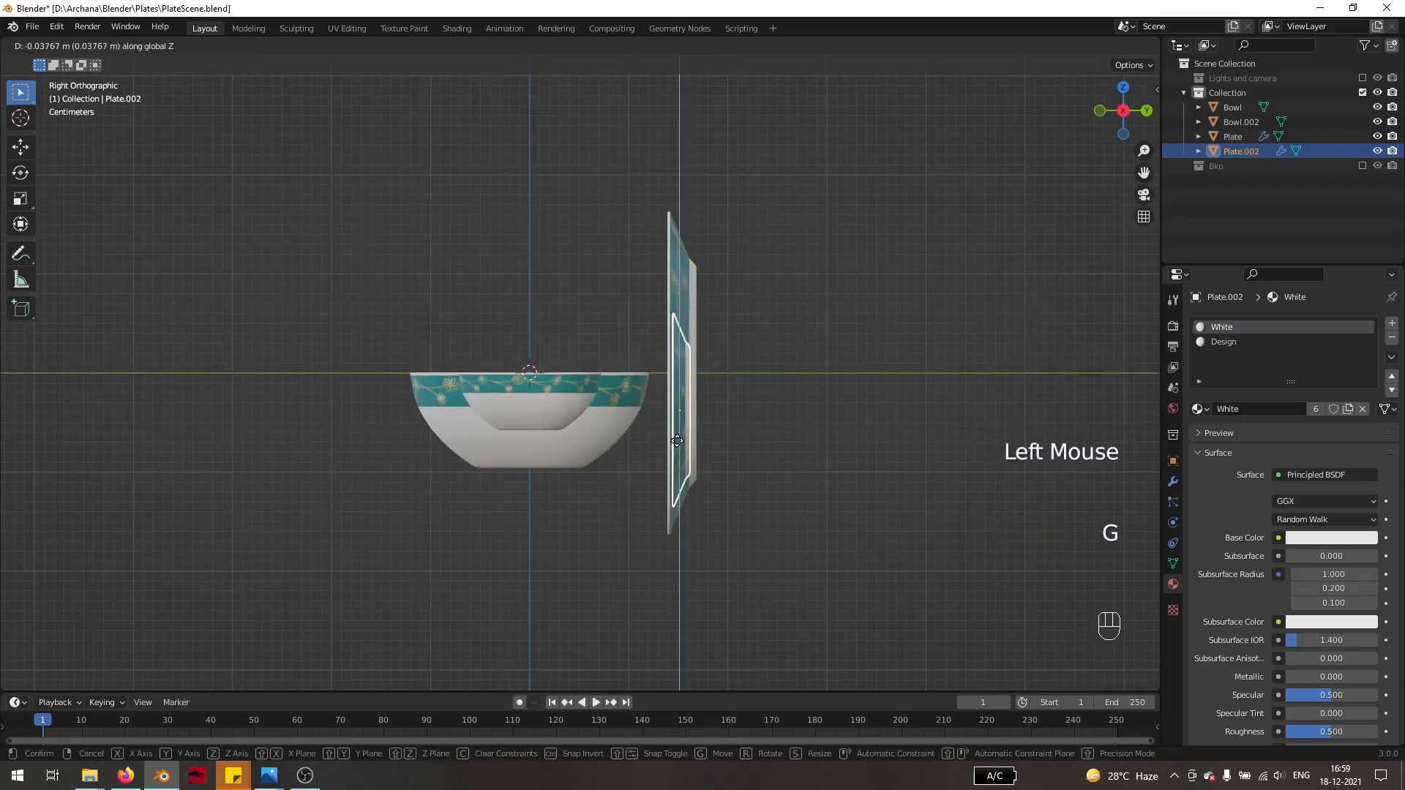
left_click(674, 470)
- Shift the small plate about -0.004 m along Y to line up with the large plate's front rim, and fine-tune its height
key("g")
key("g")
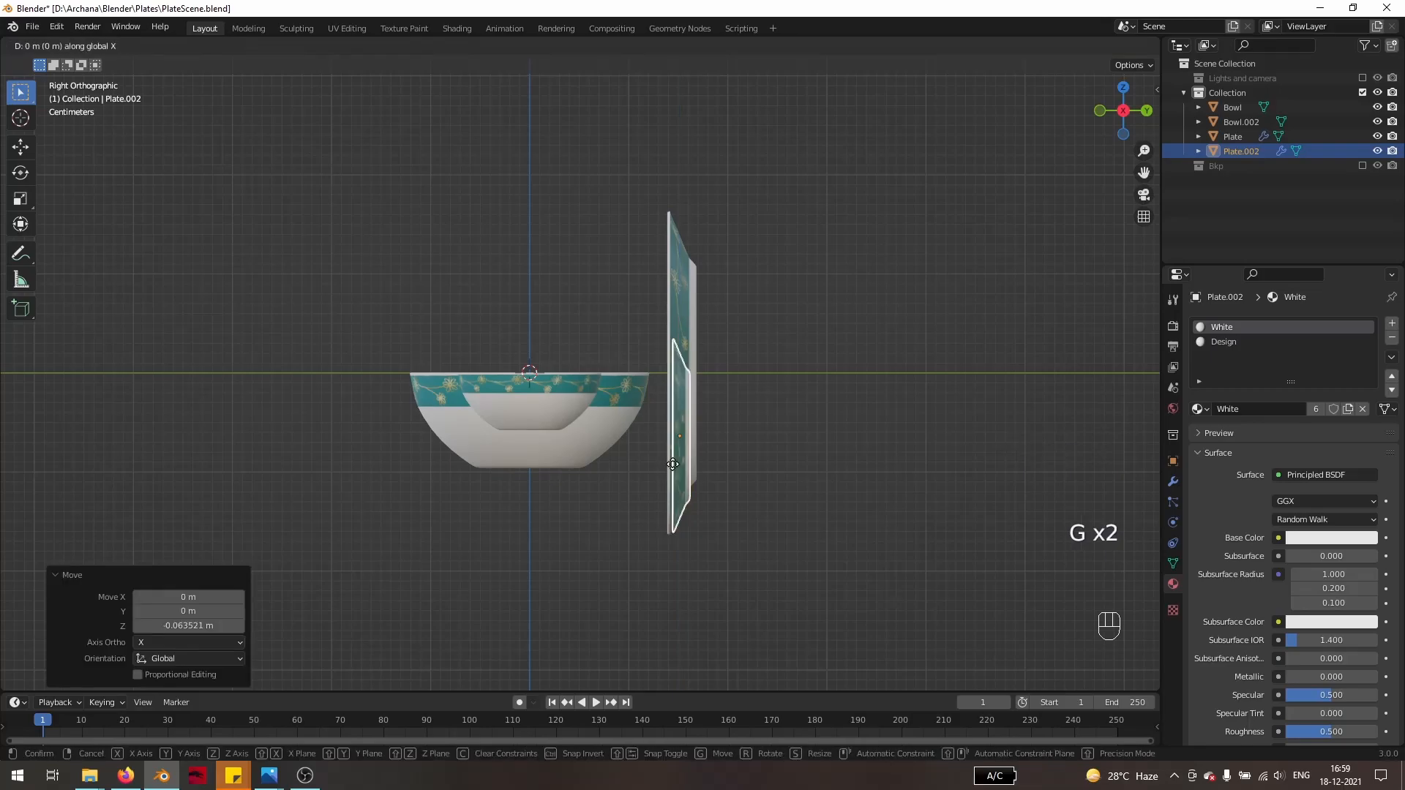
key("y")
left_click(669, 464)
key("g")
key("z")
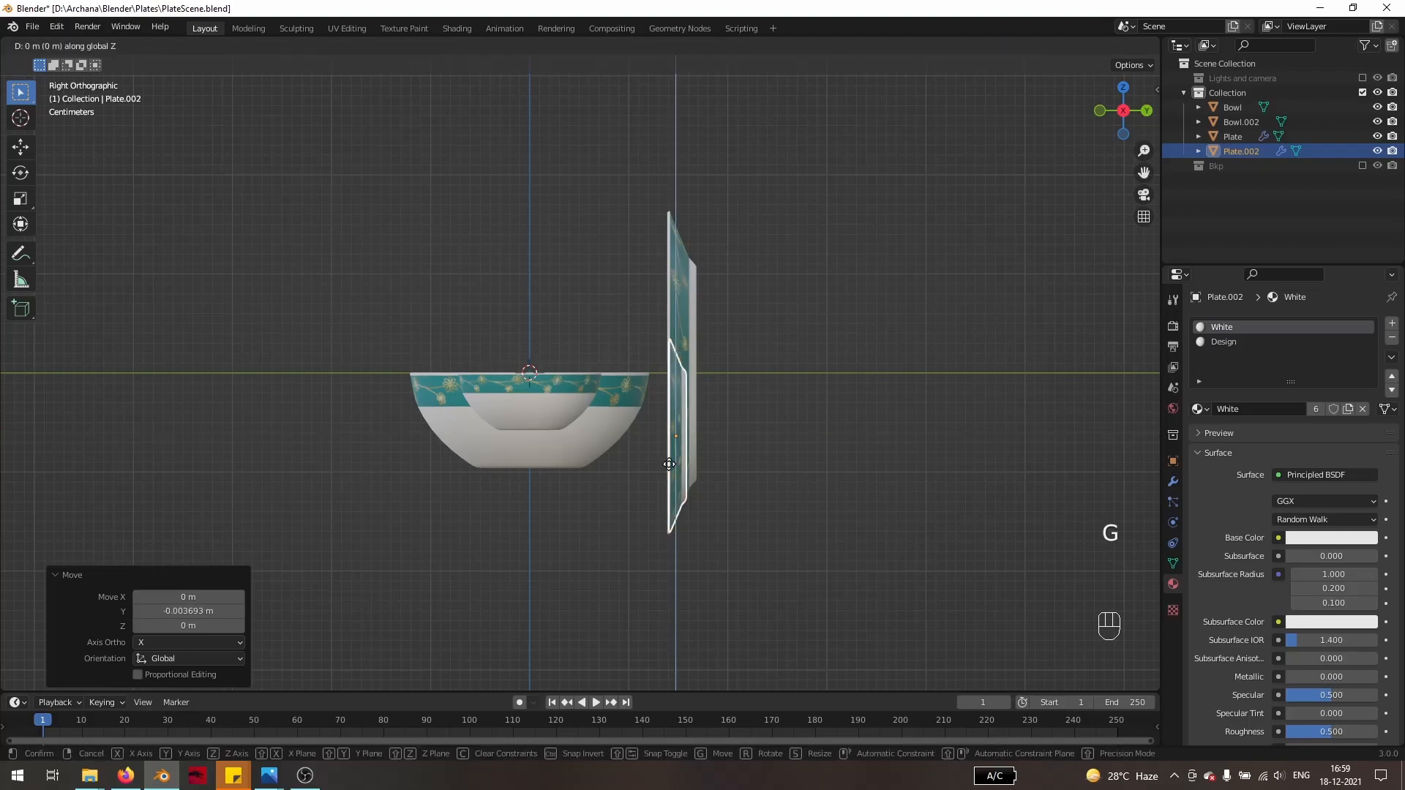
left_click(669, 469)
- Lower the small bowl about 0.038 m along Z to level its base with the large bowl's
left_click(502, 413)
key("g")
key("z")
left_click(505, 445)
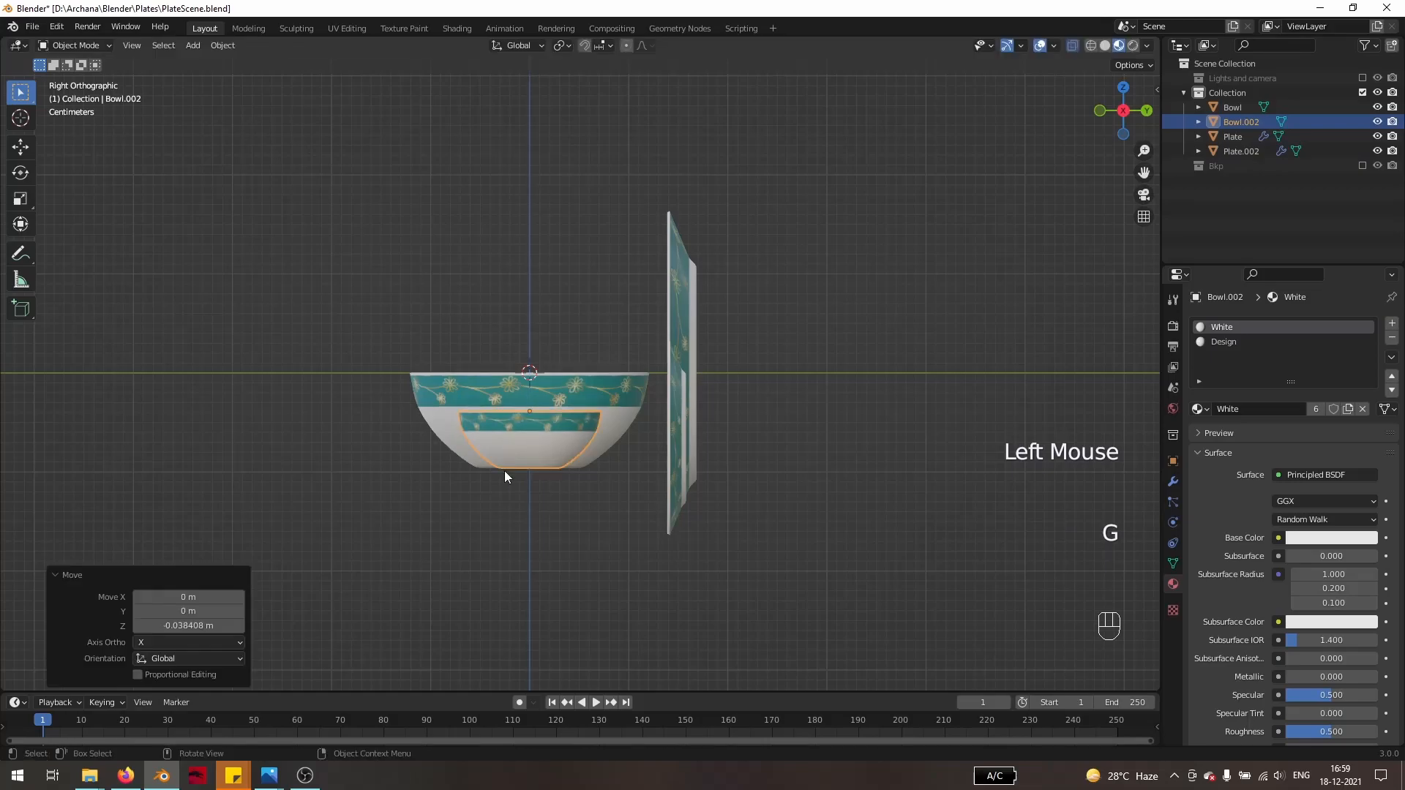
- Add a 2 m plane as the ground and lower it along Z beneath the plates
middle_click_drag(547, 538, 610, 544)
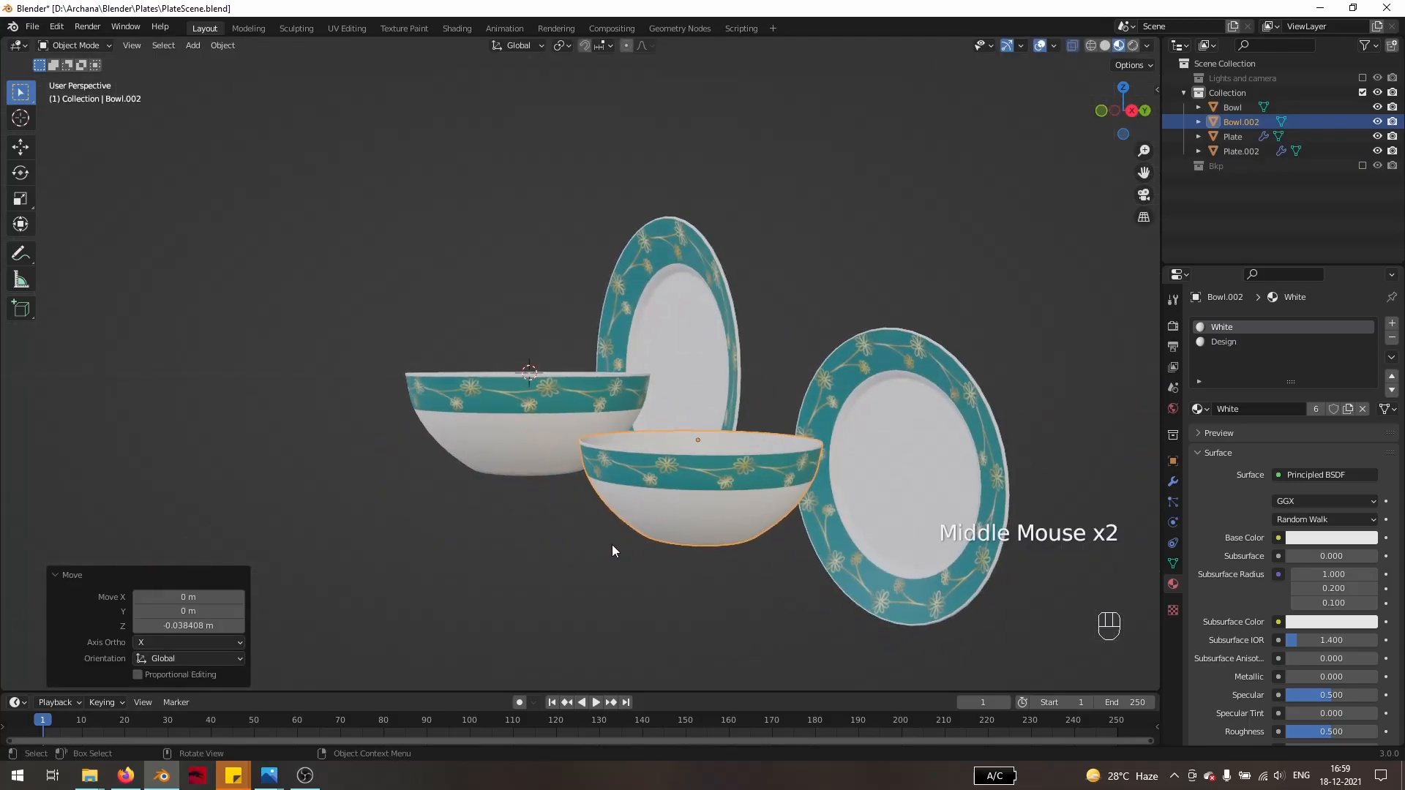
key("shift+a")
left_click(614, 366)
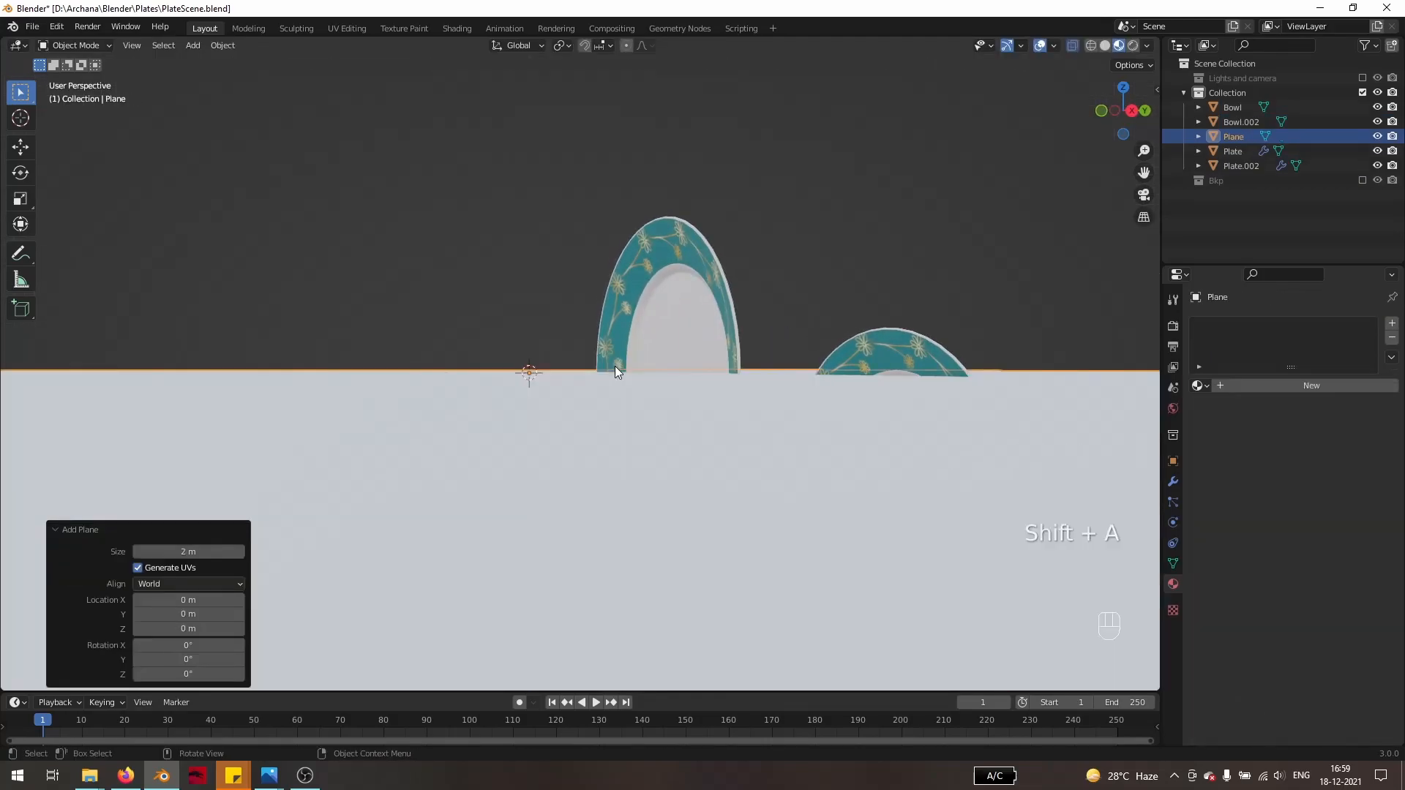
key("g")
key("z")
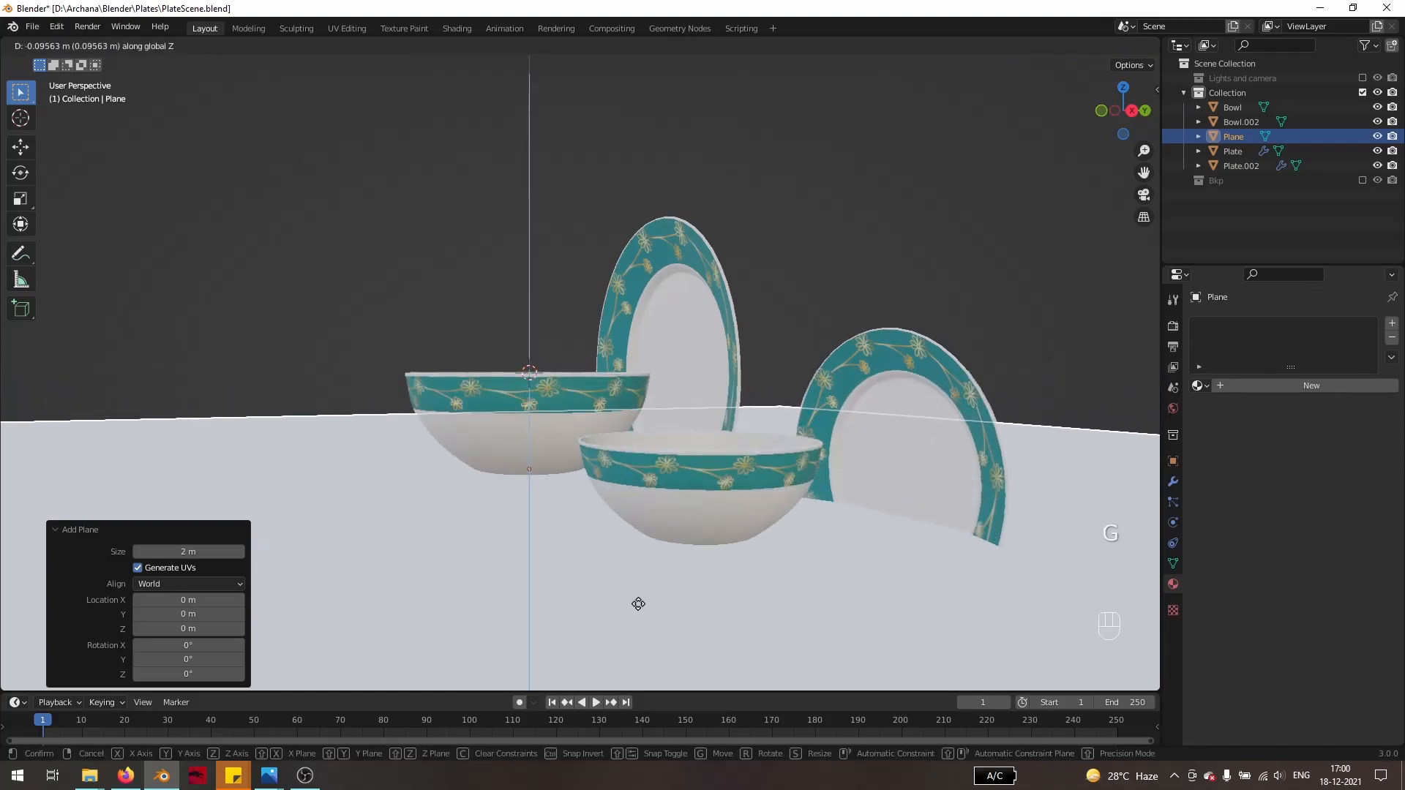
left_click(629, 671)
- Lower both bowls together about 0.074 m along Z onto the ground plane
scroll(658, 615, "down", 2)
middle_click_drag(676, 591, 727, 580)
left_click(722, 440)
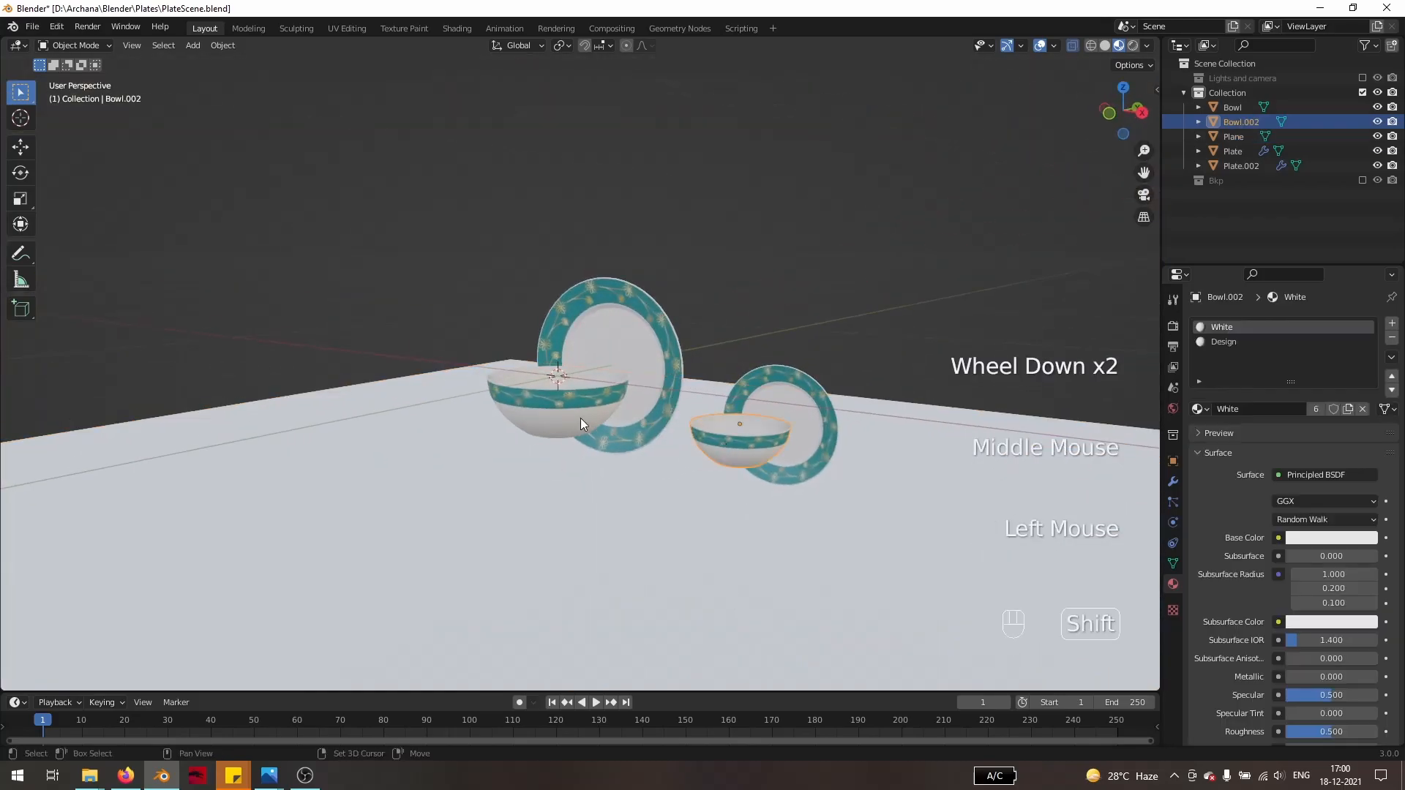
left_click(543, 410, "shift")
key("g")
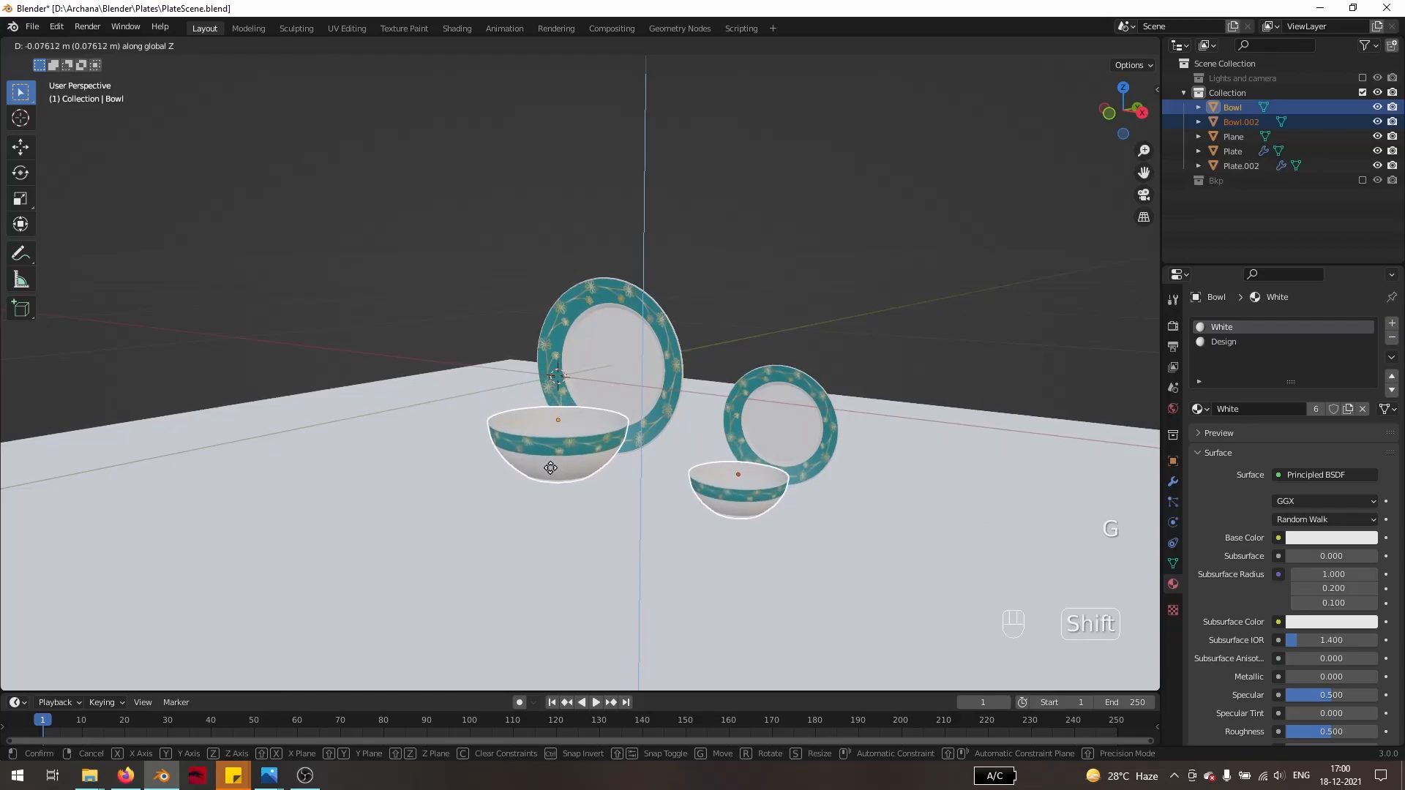
left_click(554, 455, "shift")
- Move the small plate and small bowl about -0.069 m along X, closer to the large set
middle_click_drag(555, 454, 568, 578)
scroll(568, 578, "up", 2)
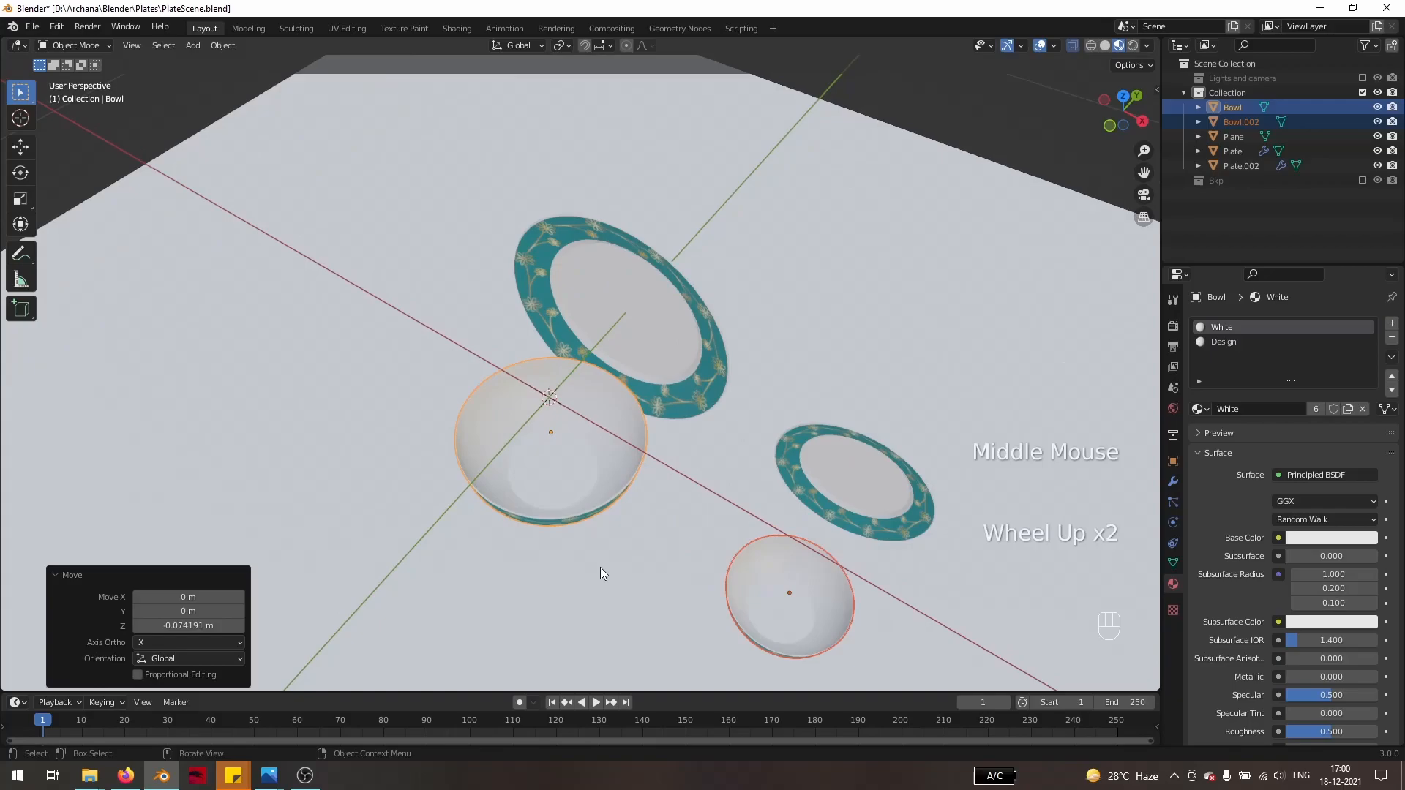
key("KP_1")
left_click(845, 433)
left_click(850, 481, "shift")
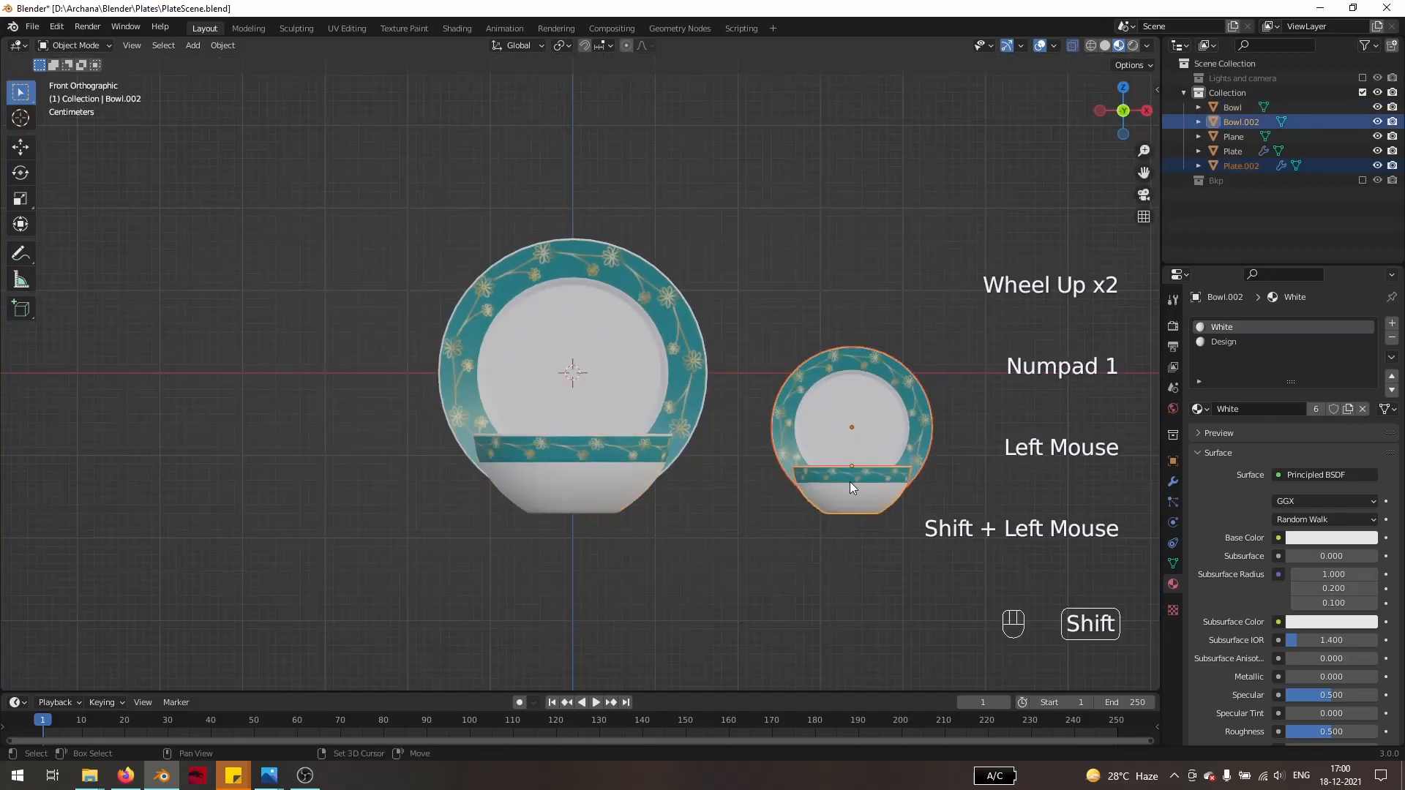
key("g")
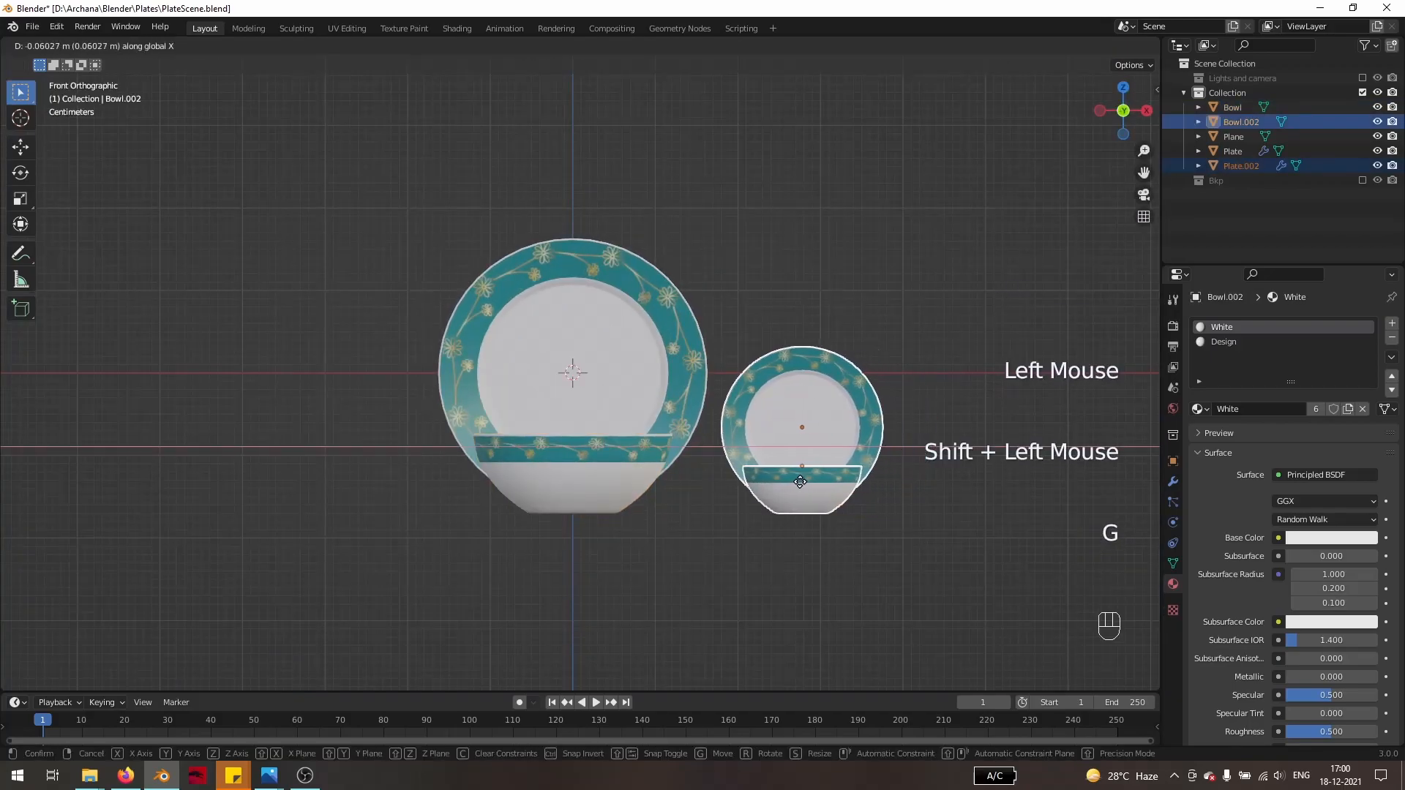
left_click(791, 483)
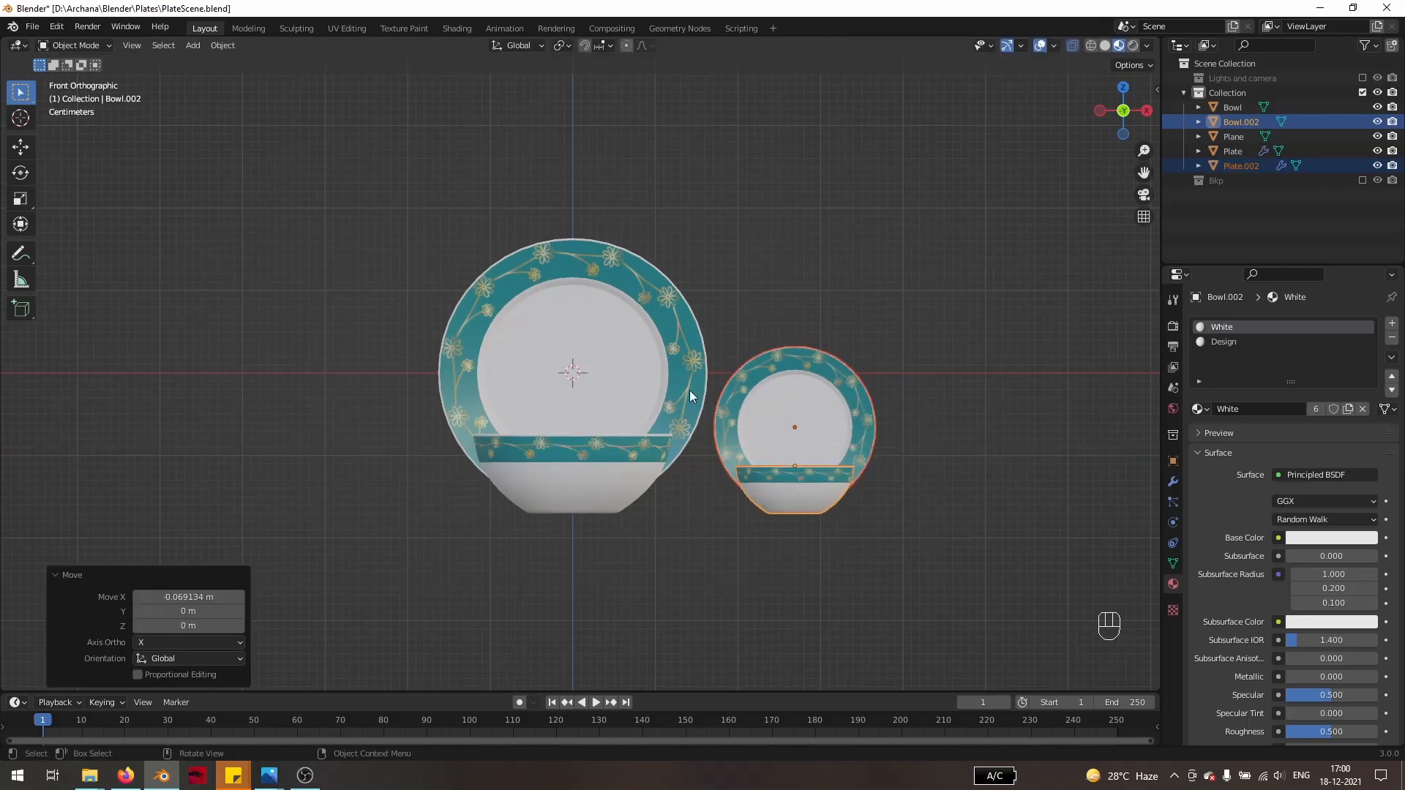
- In the Shading workspace, set the White material's roughness to 0.150, clearcoat to about 0.123 and specular to about 0.764
left_click(456, 28)
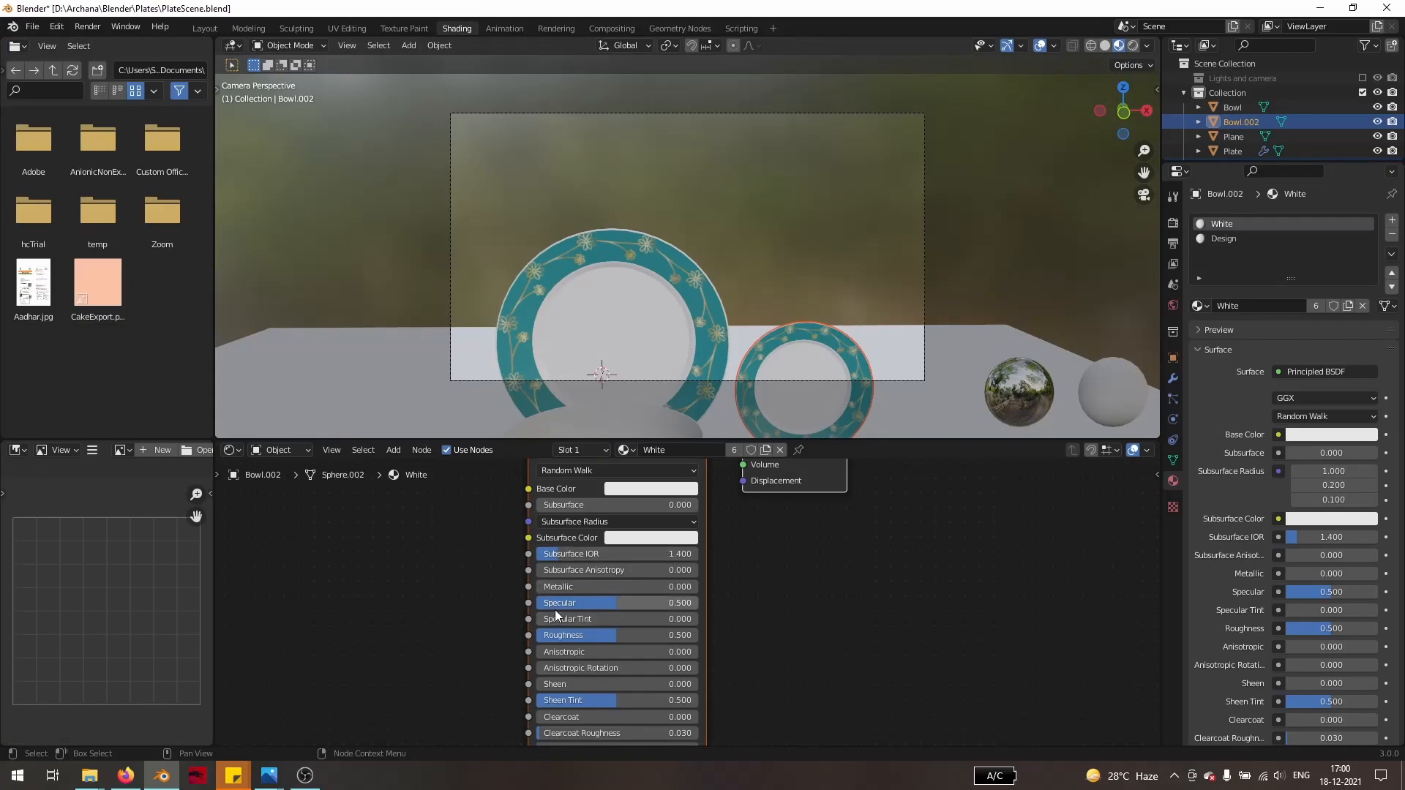
double_click(613, 634)
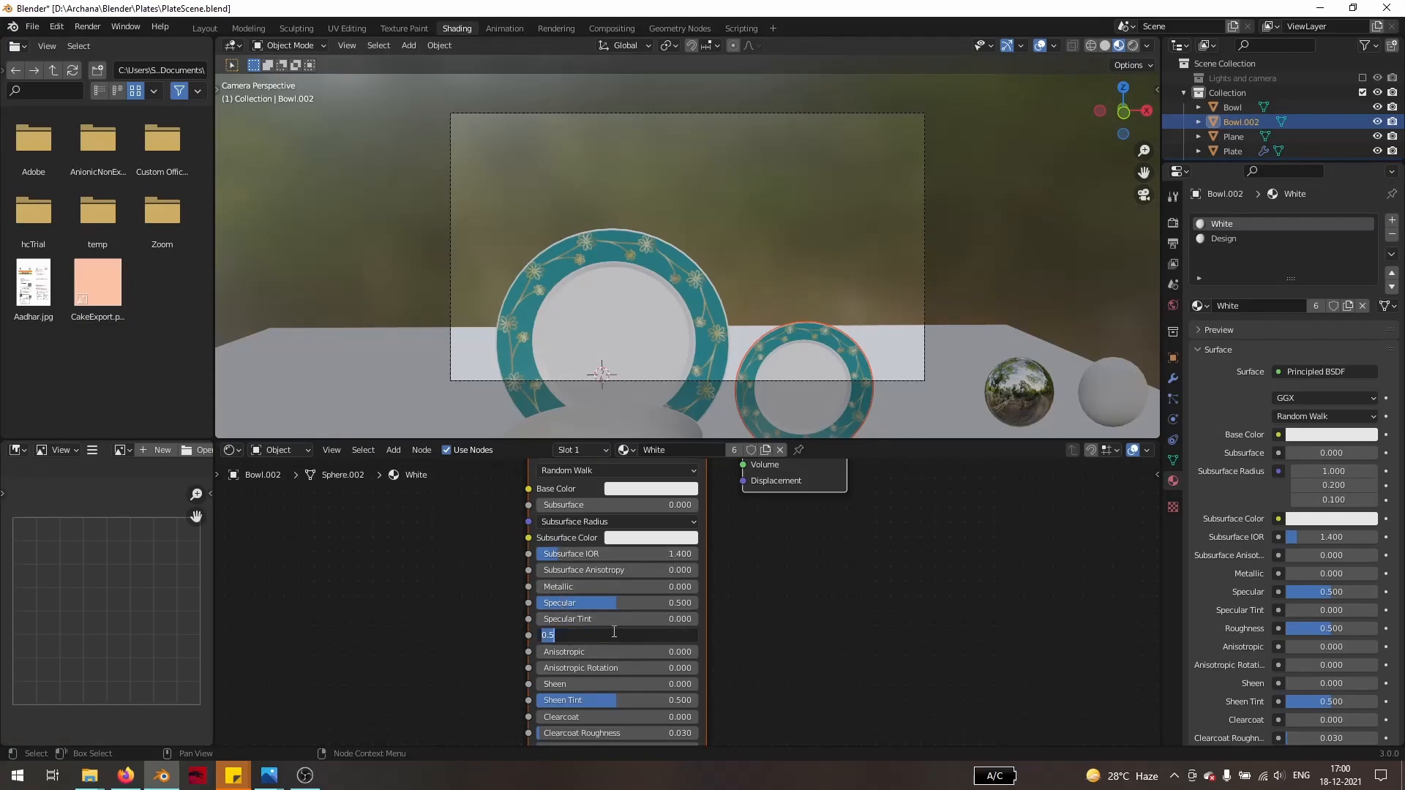
key("Return")
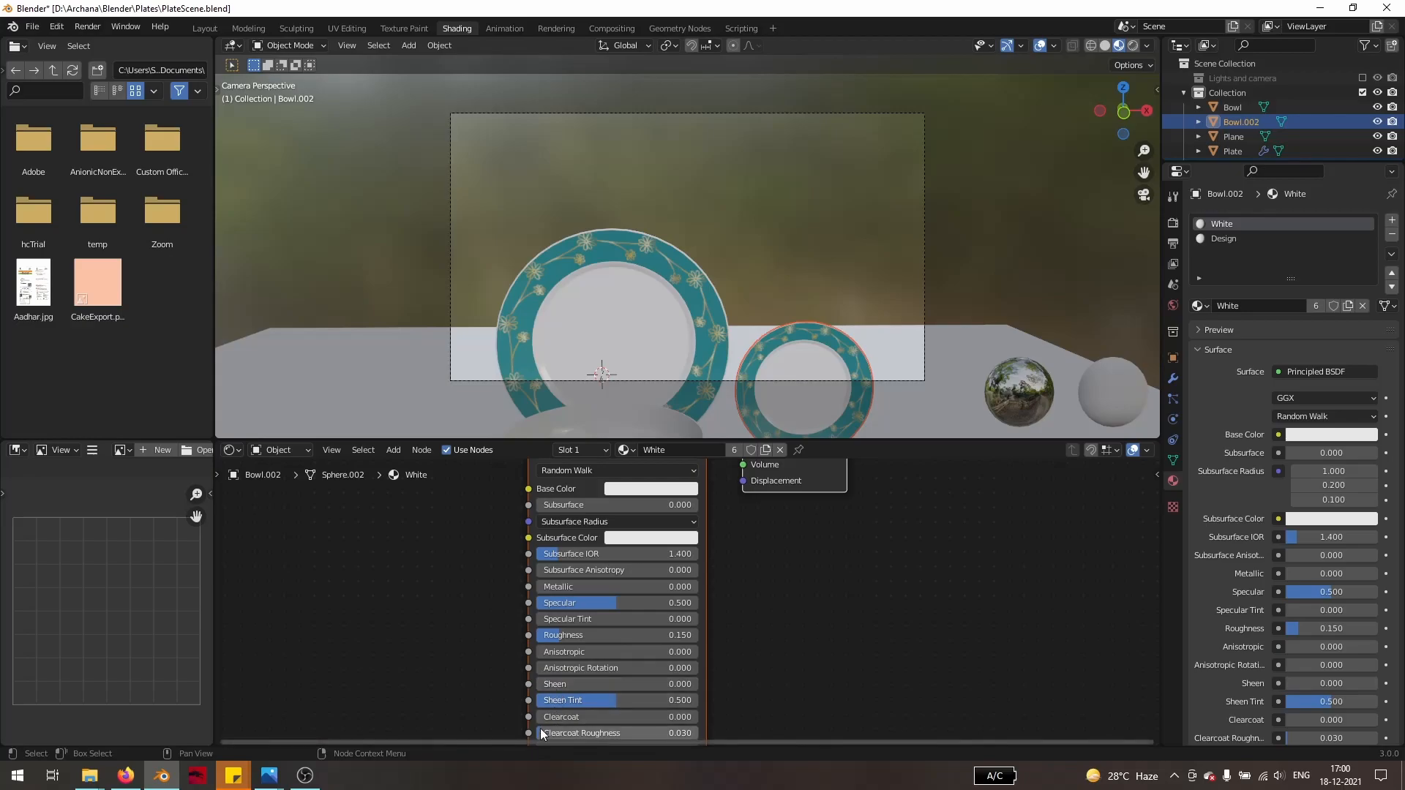
left_click(556, 717)
left_click_drag(557, 717, 577, 718)
left_click_drag(610, 606, 662, 608)
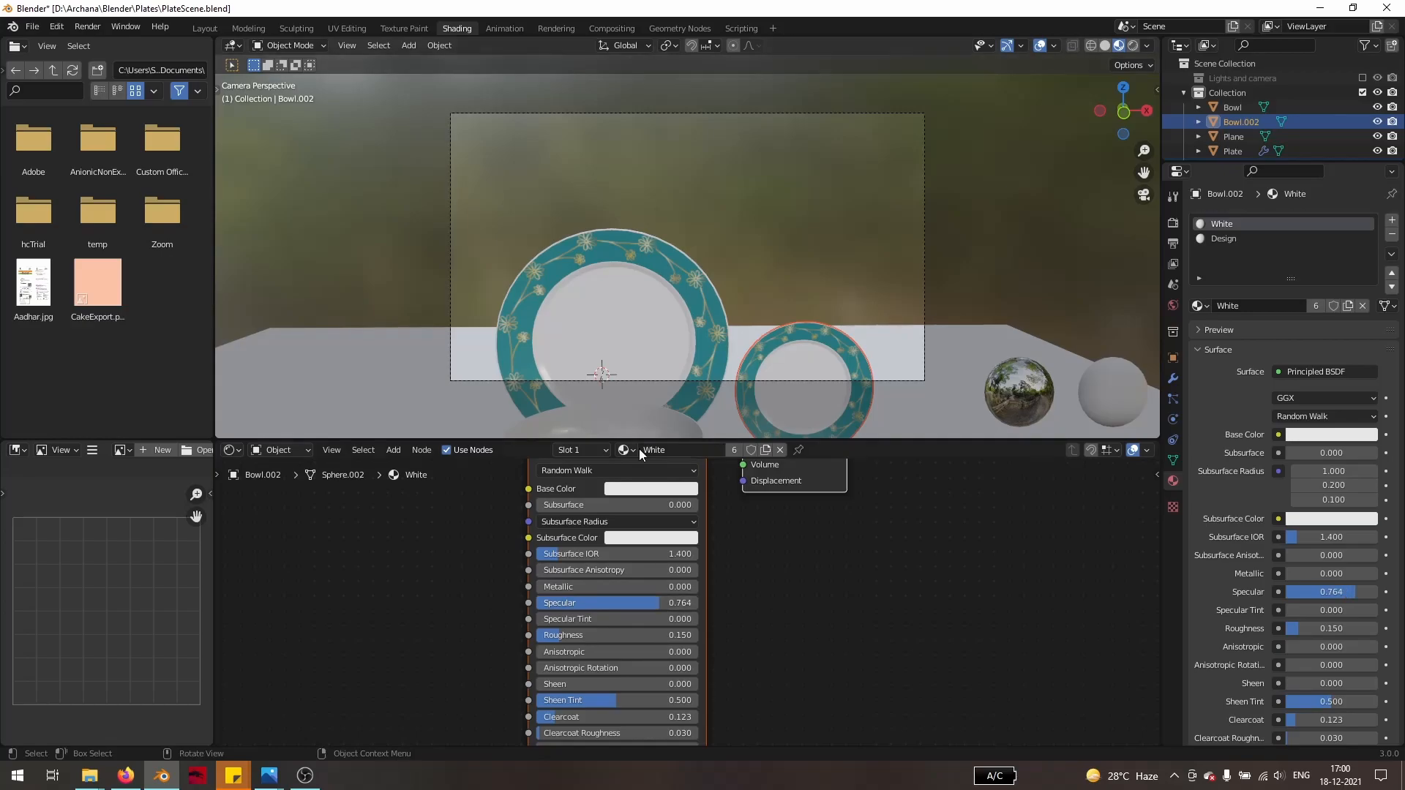
- Set the Design material's specular to about 0.732, roughness to 0.15 and clearcoat to about 0.073
left_click(1236, 237)
left_click_drag(564, 606, 608, 606)
left_click(580, 637)
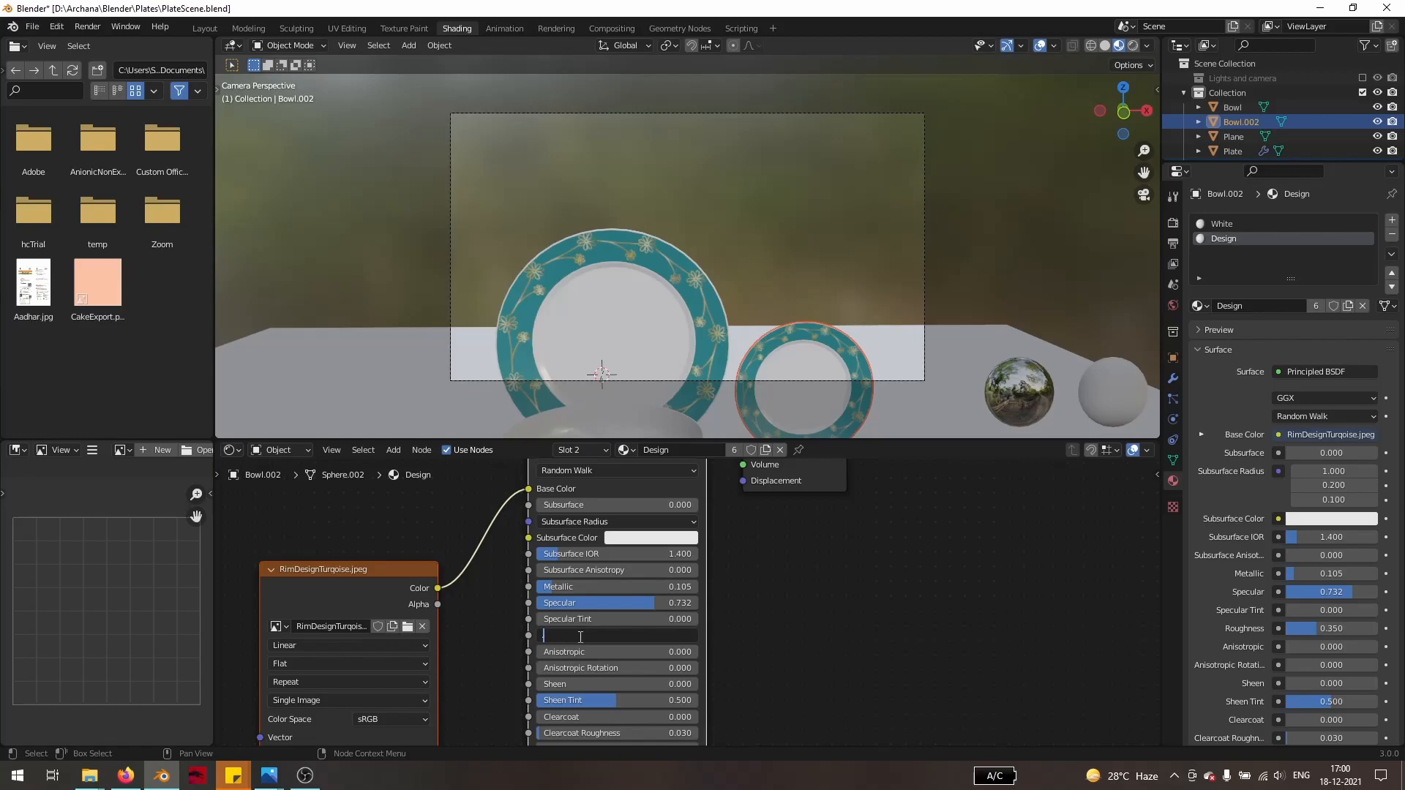
type(".15")
key("Return")
left_click_drag(542, 719, 548, 718)
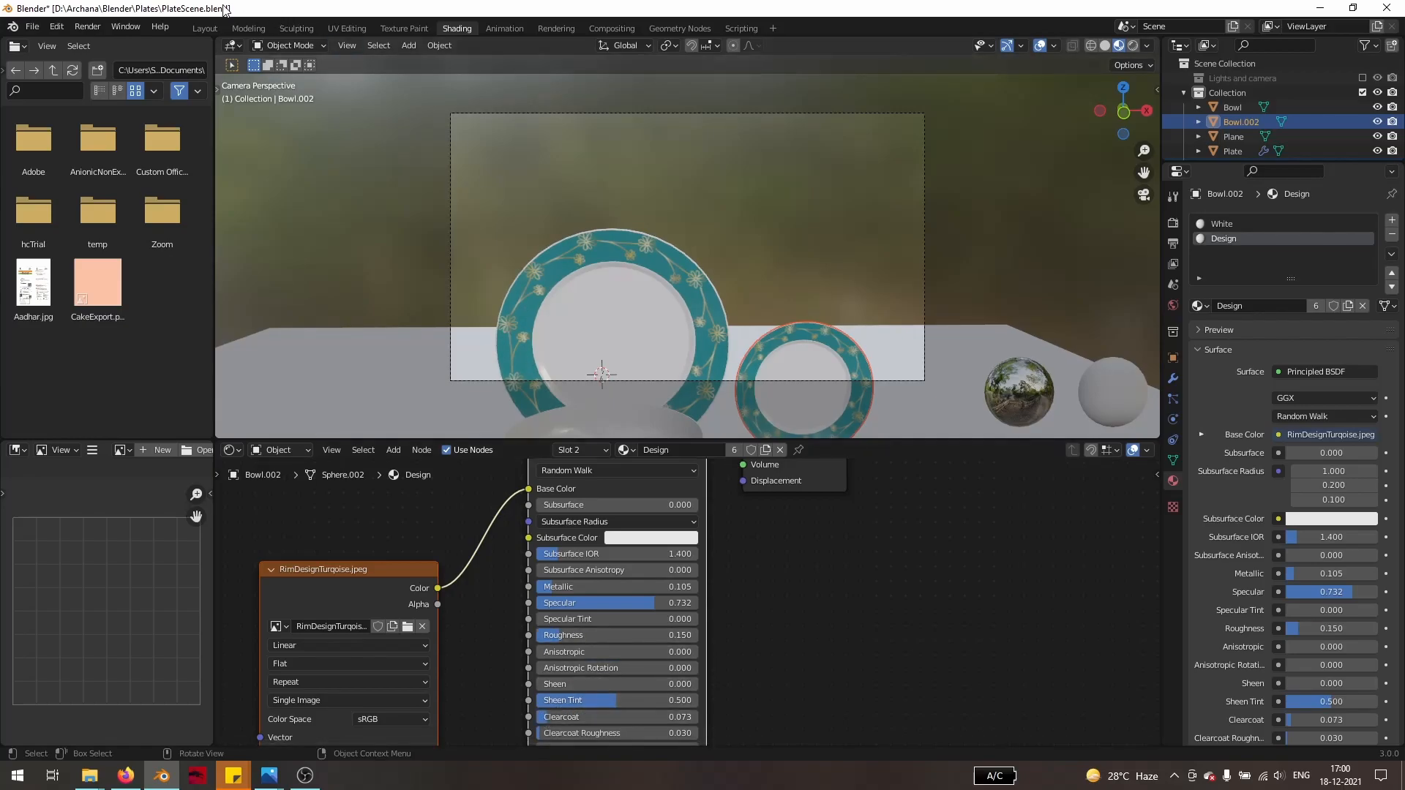
- Return to the Layout workspace and raise the small bowl about 0.004 m along Z
left_click(193, 31)
middle_click_drag(641, 226, 674, 341)
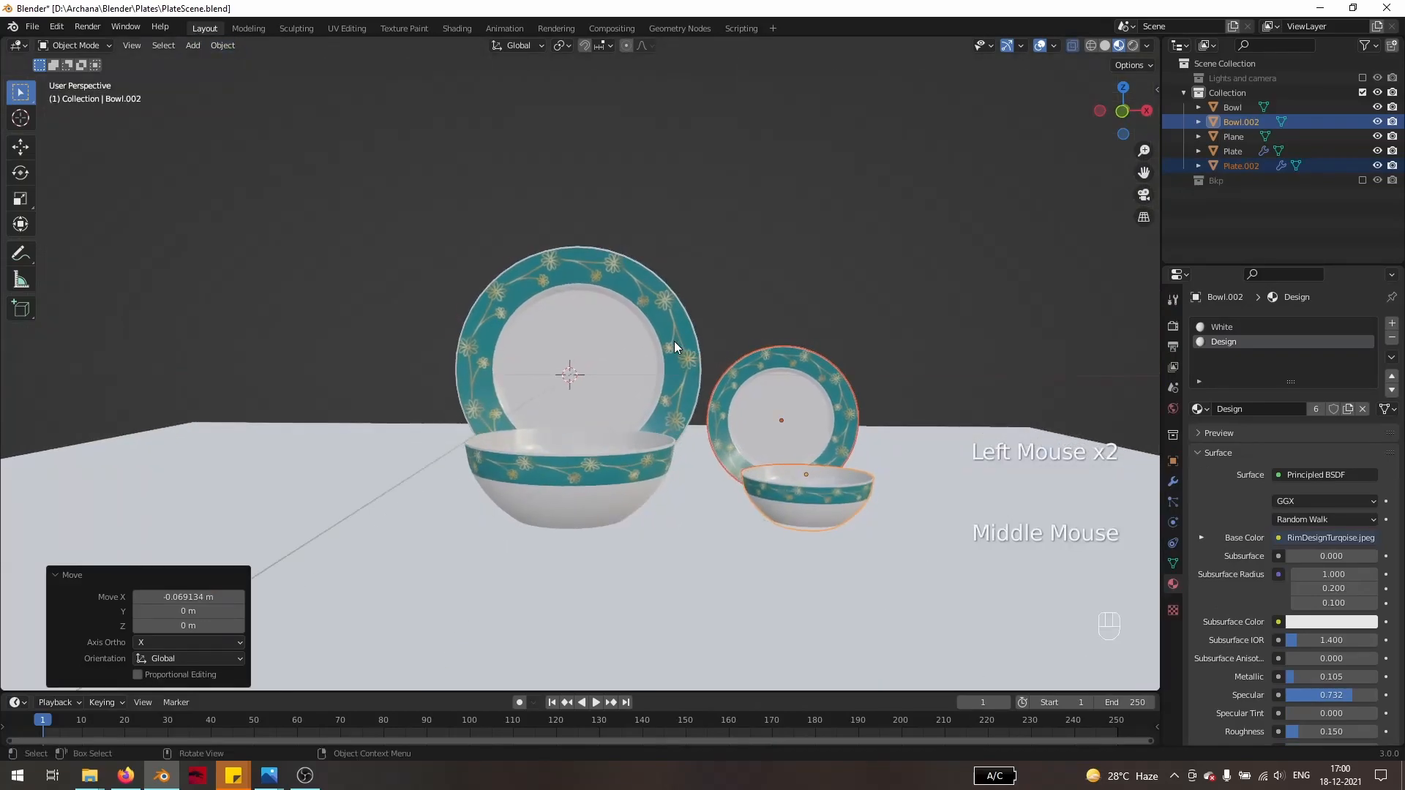
double_click(814, 489)
left_click(818, 504)
key("g")
key("z")
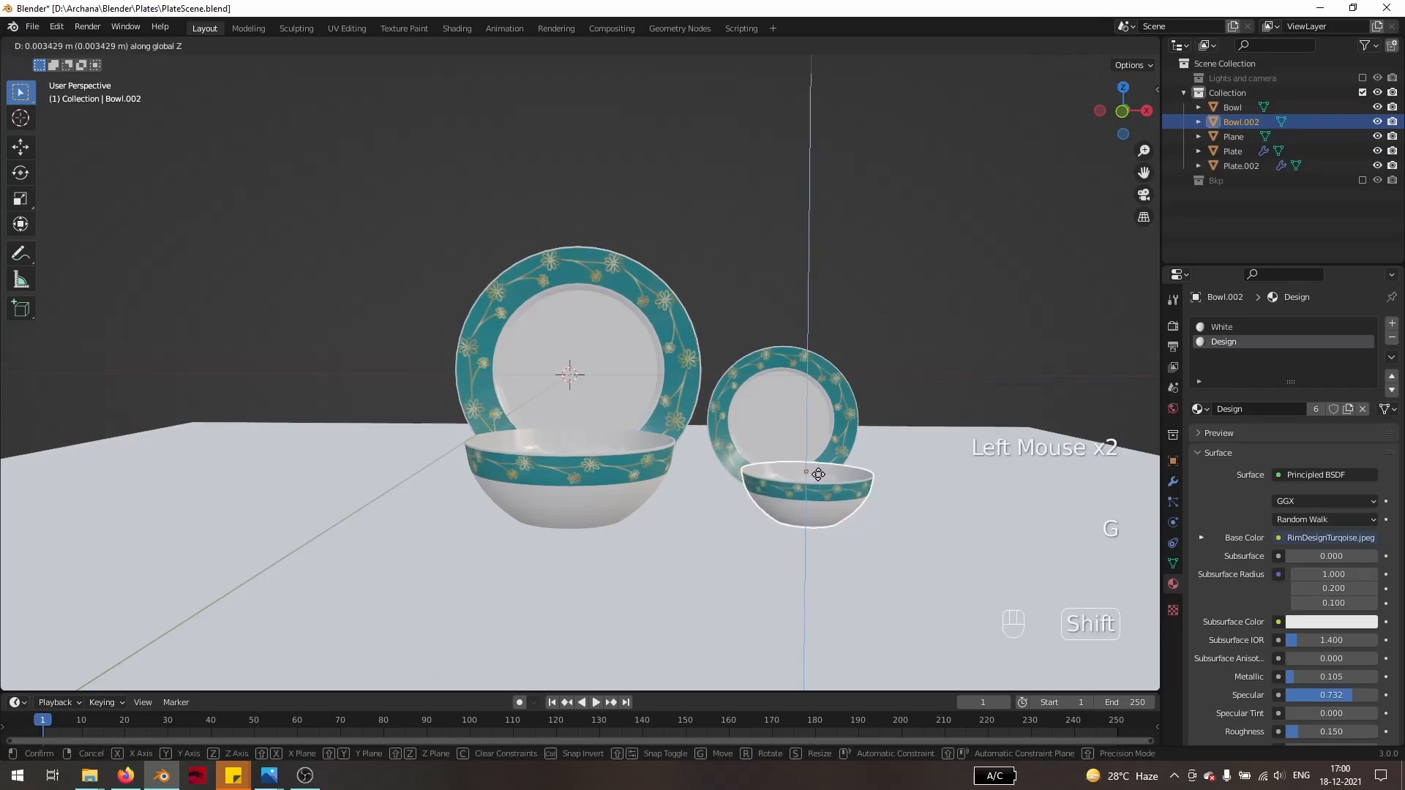
left_click(819, 476)
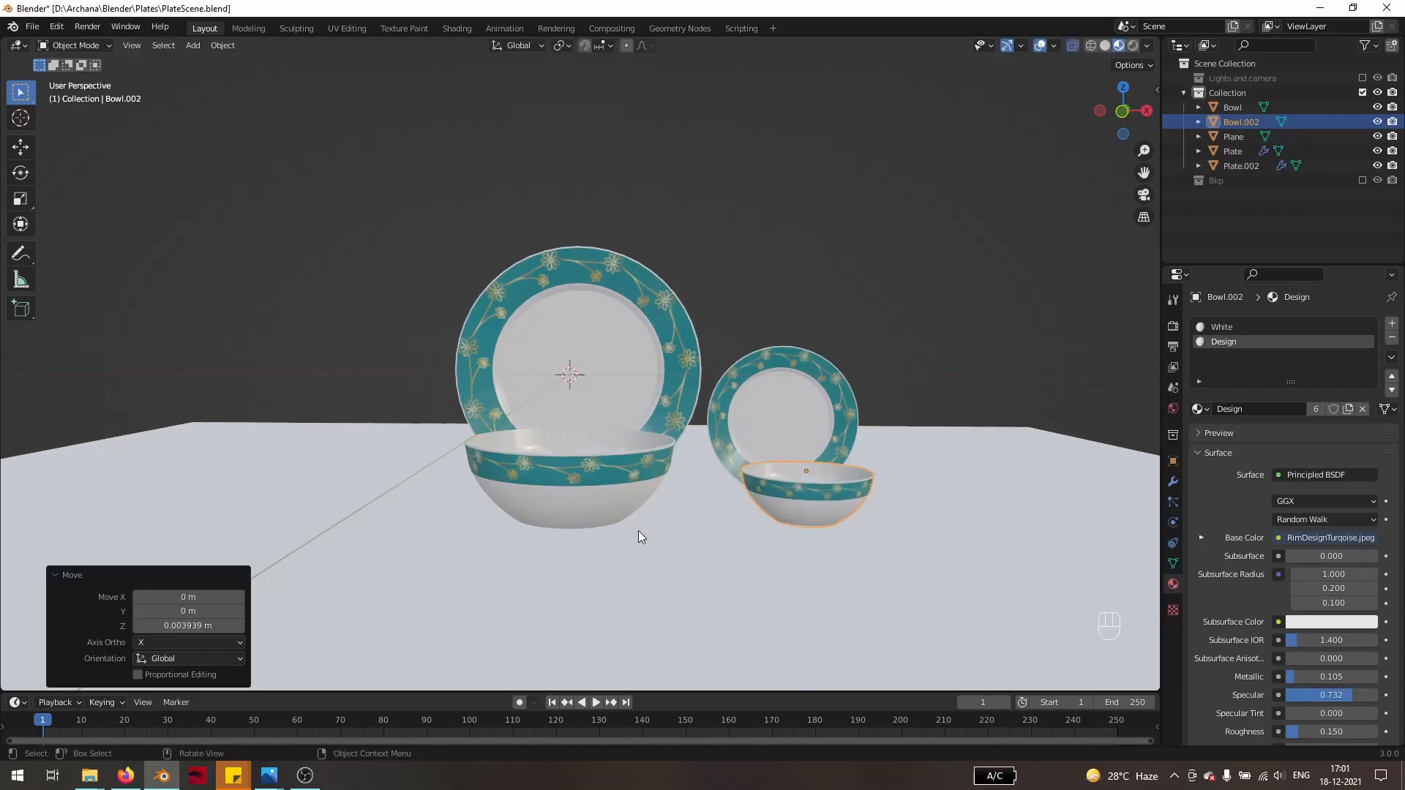
- Frame the plates and bowls from the front, slightly above, and align the camera to this view
middle_click_drag(643, 511, 702, 469)
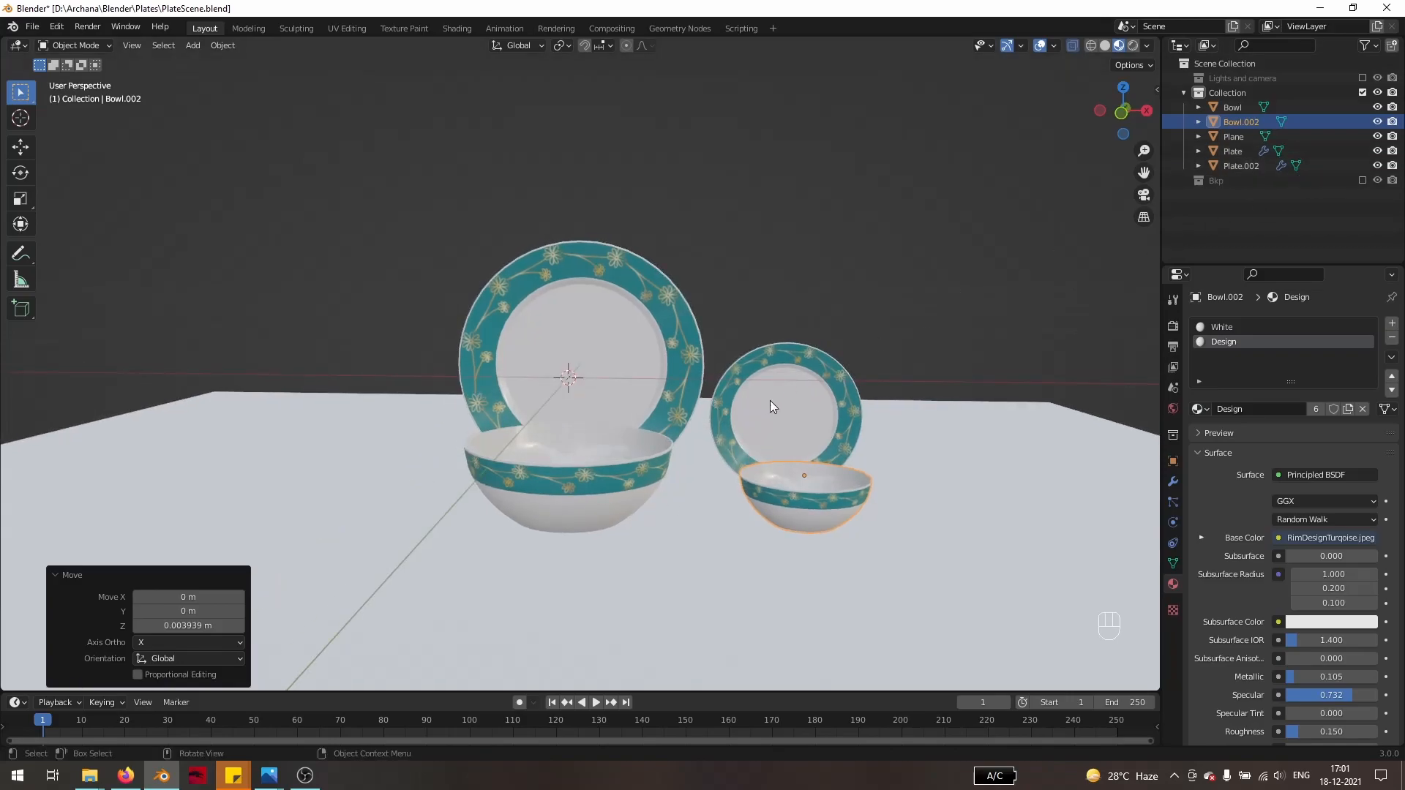
scroll(745, 345, "up", 1)
middle_click_drag(744, 345, 696, 300, "shift")
middle_click_drag(727, 386, 728, 386)
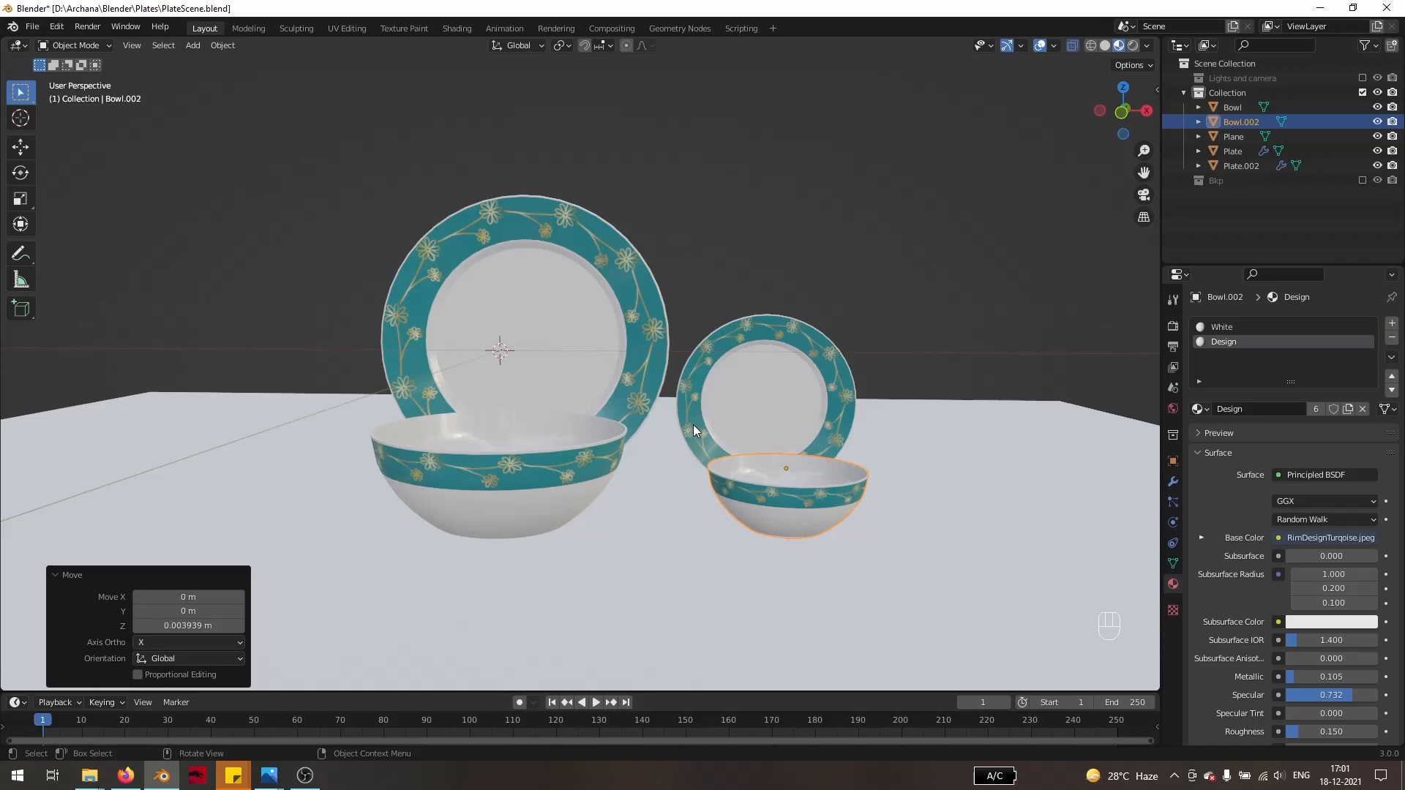
key("ctrl+alt+KP_0")
scroll(693, 424, "down", 2)
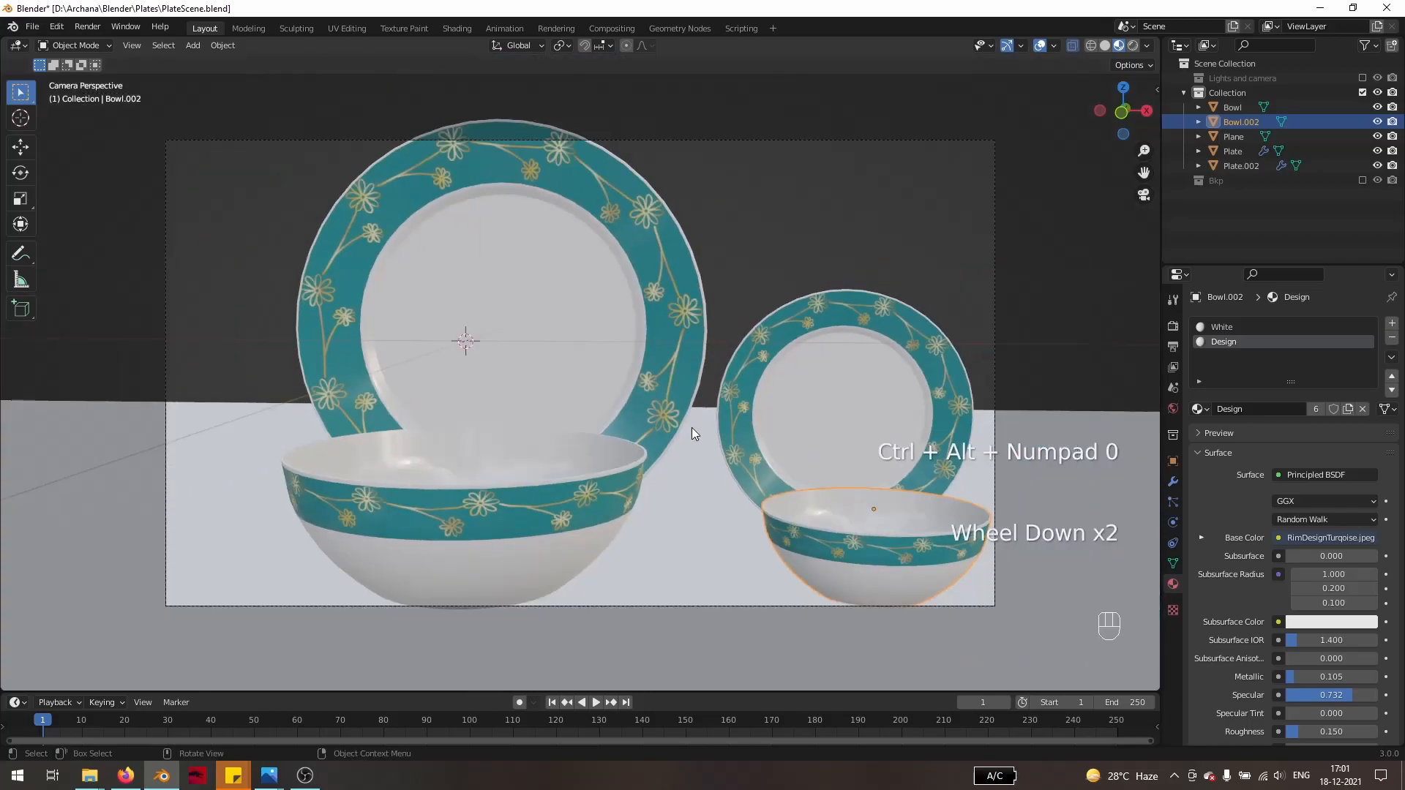
- Try to nudge the small bowl about 0.002 m along X and undo the move
key("g")
key("x")
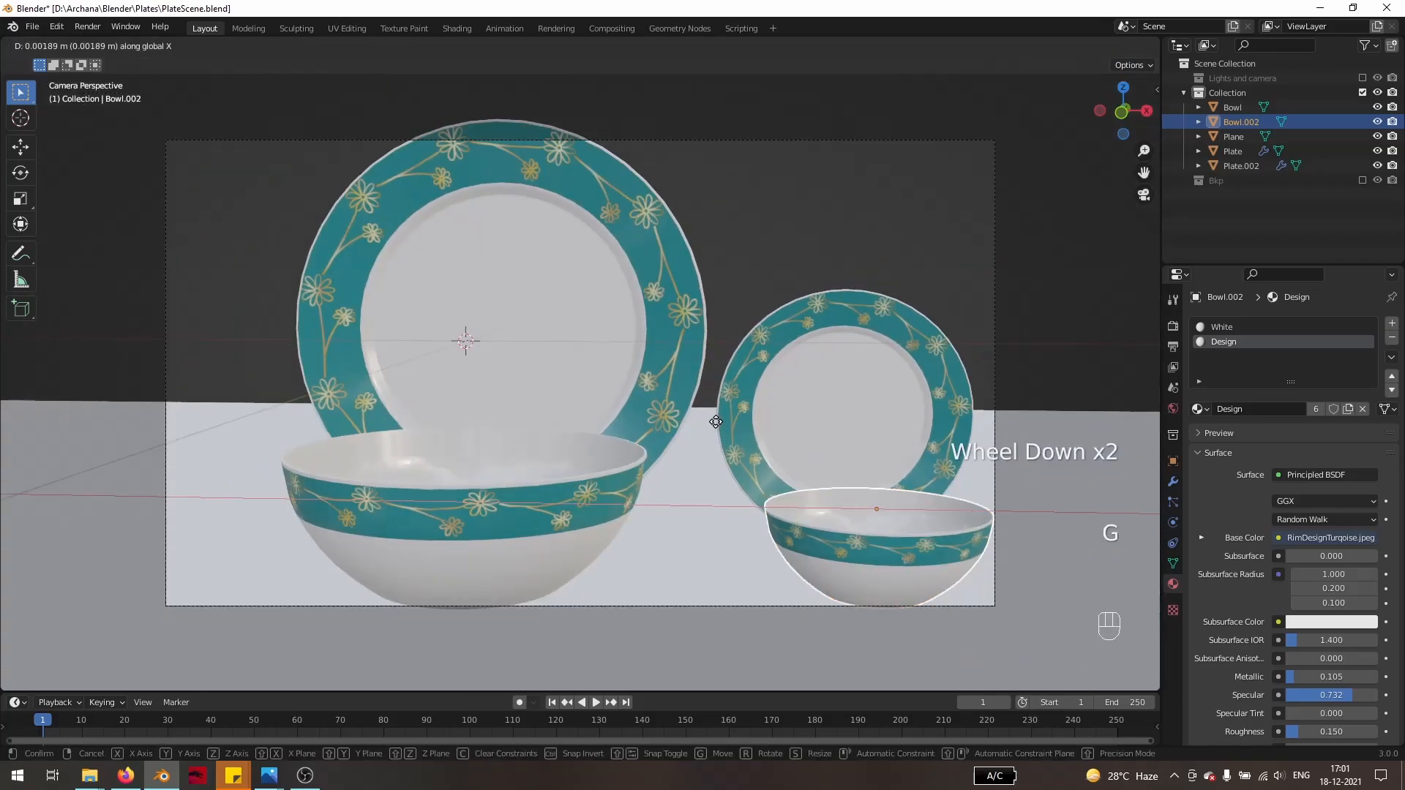
left_click(717, 422)
key("ctrl+z")
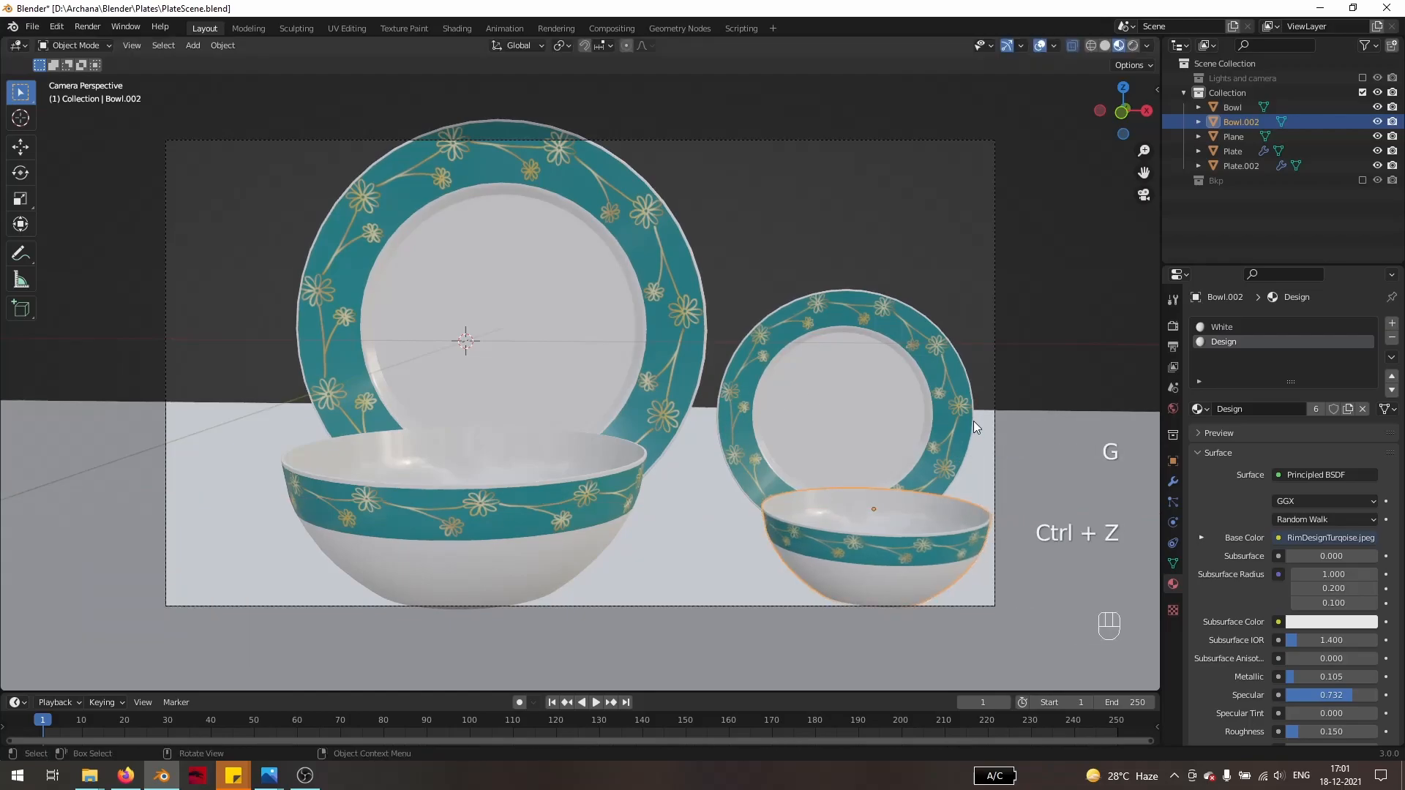
- Enable the Lights and camera collection and move the camera about 0.023 m along X
left_click(996, 370)
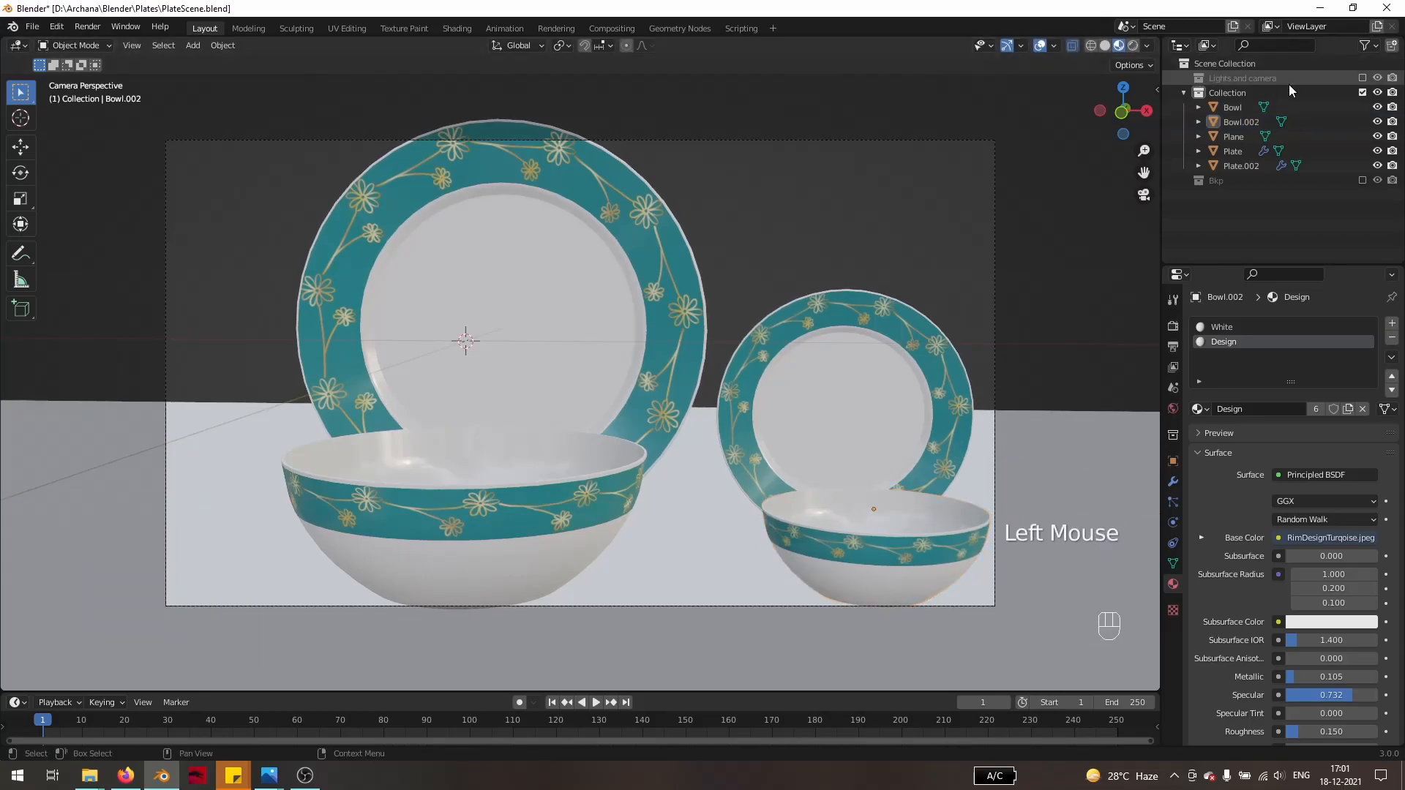
left_click(1362, 77)
left_click(1236, 92)
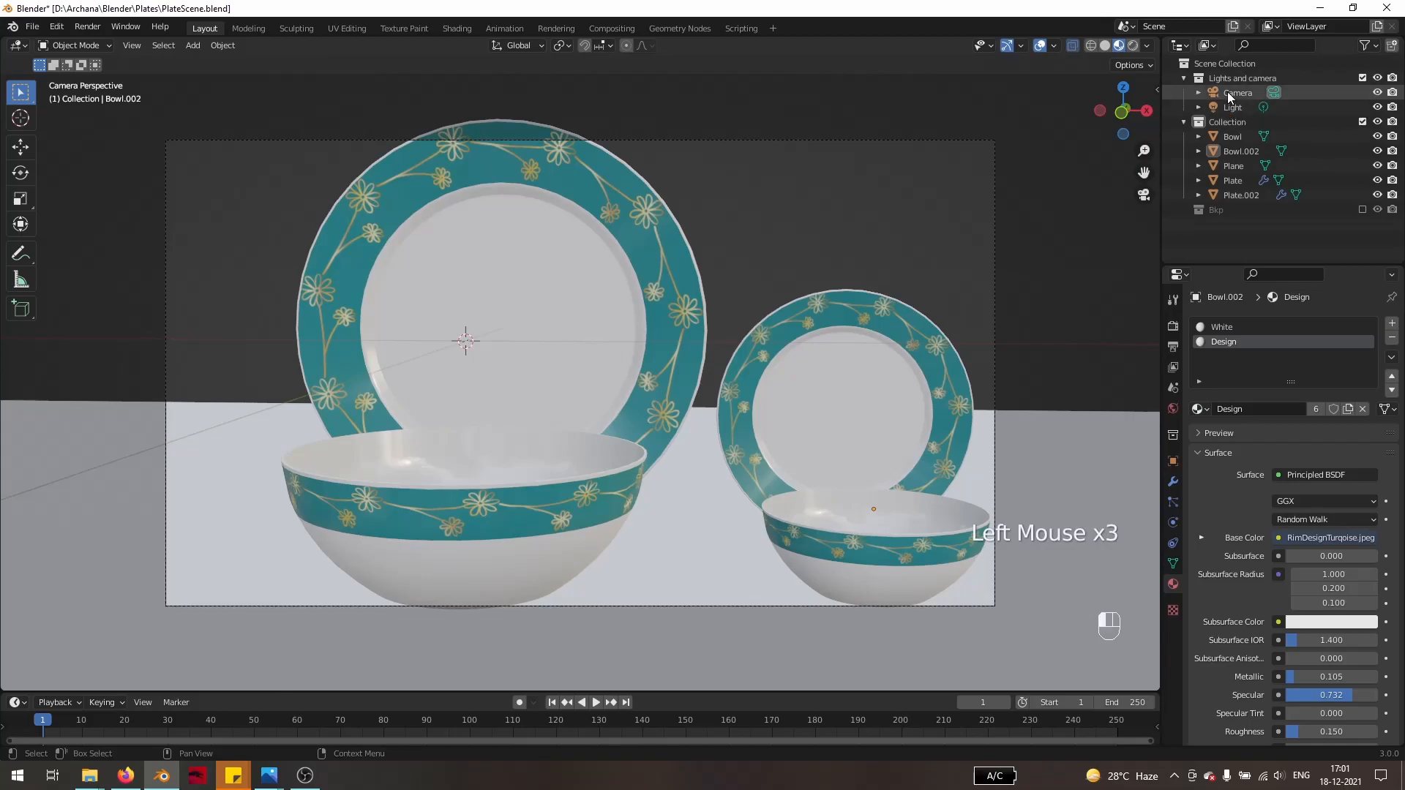
key("g")
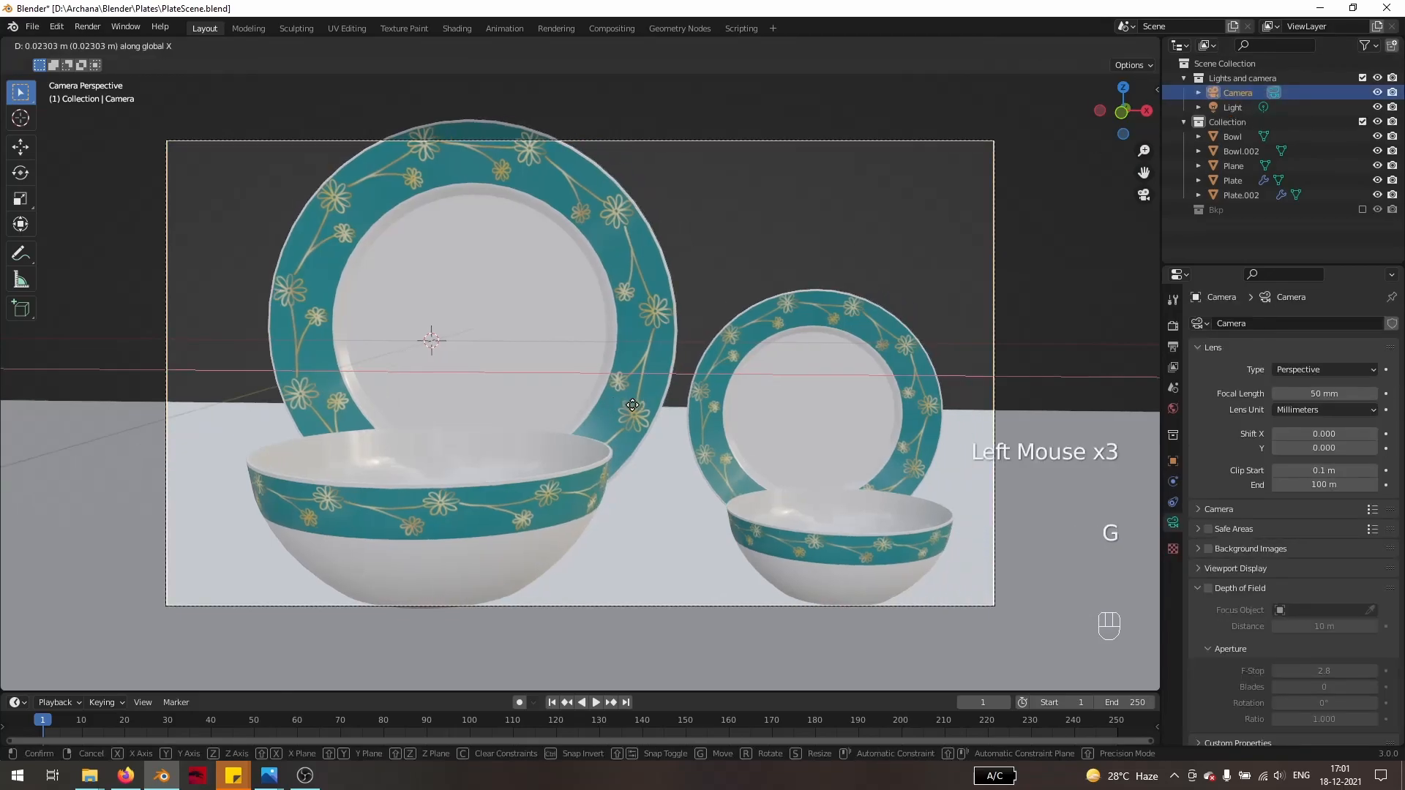
left_click(632, 405)
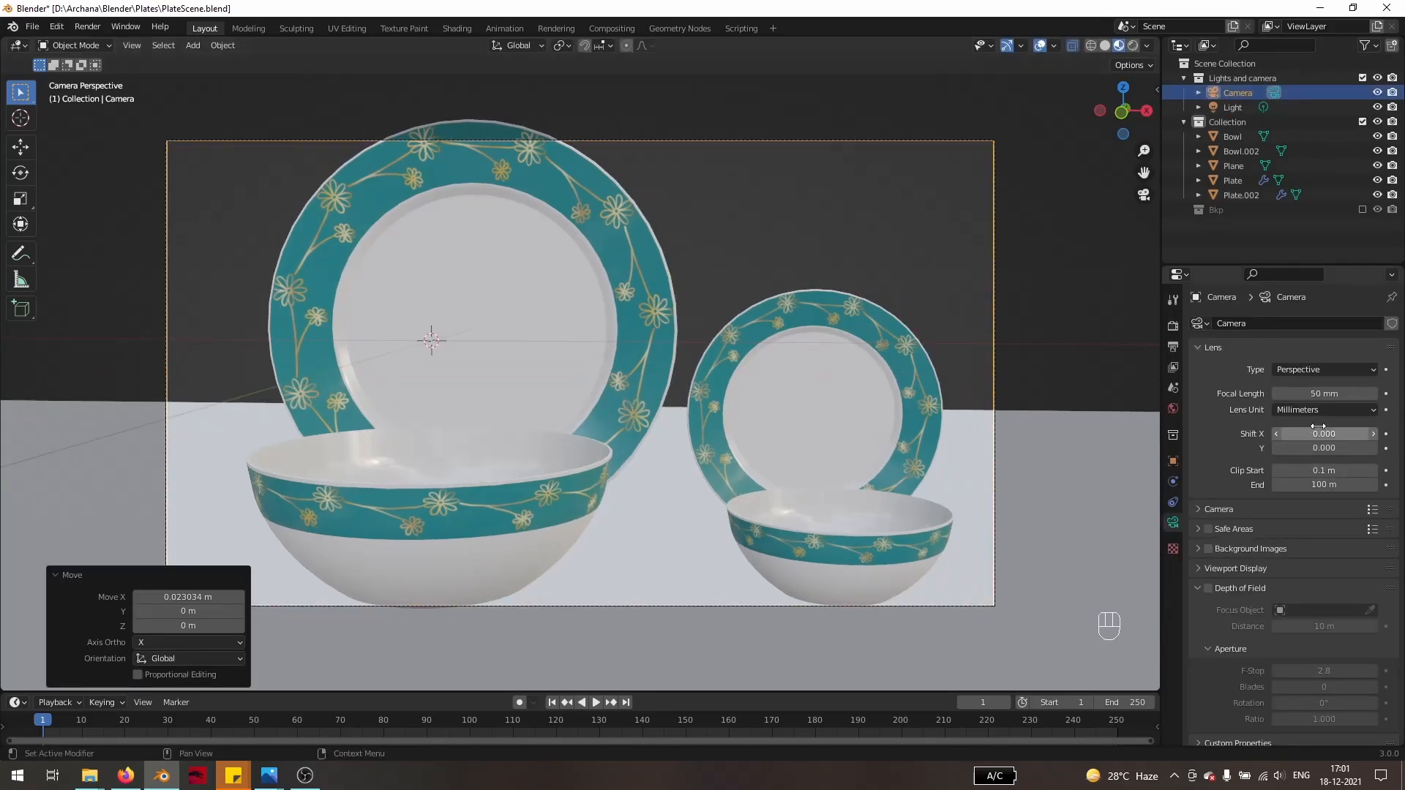
- Set the camera's focal length to 60 mm and move it back about 0.343 m along its local Z axis
left_click(1314, 394)
type("60")
key("Return")
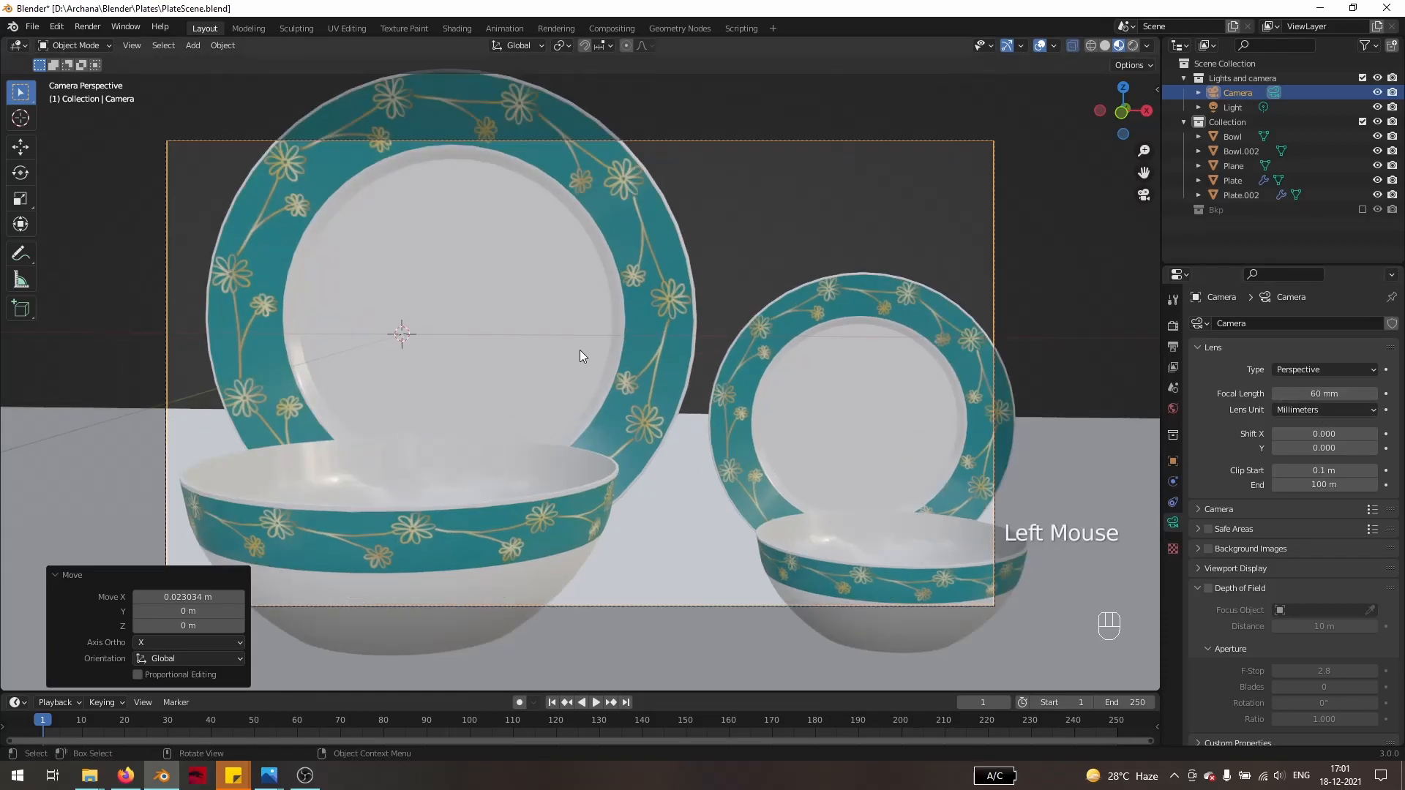
key("g")
key("z")
key("z")
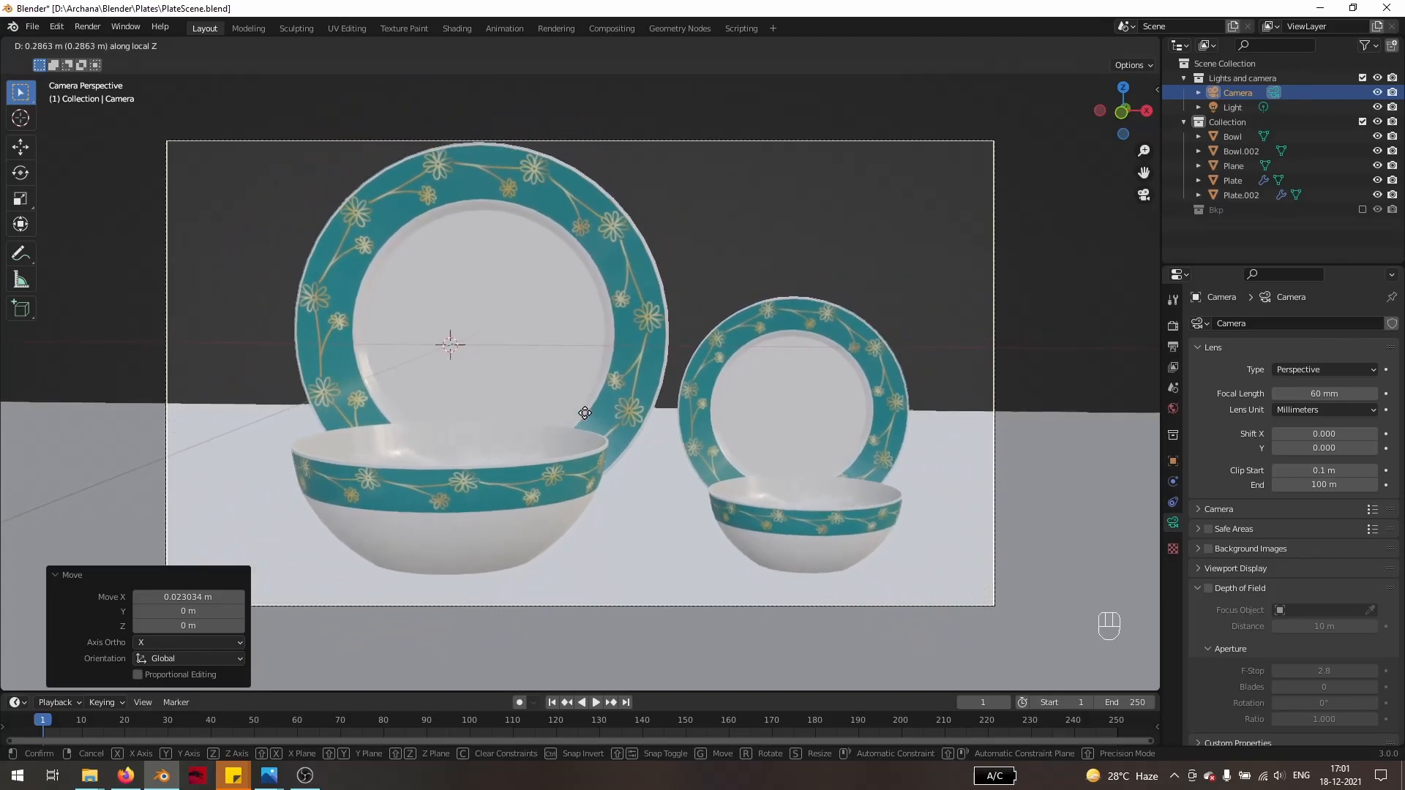
left_click(587, 417)
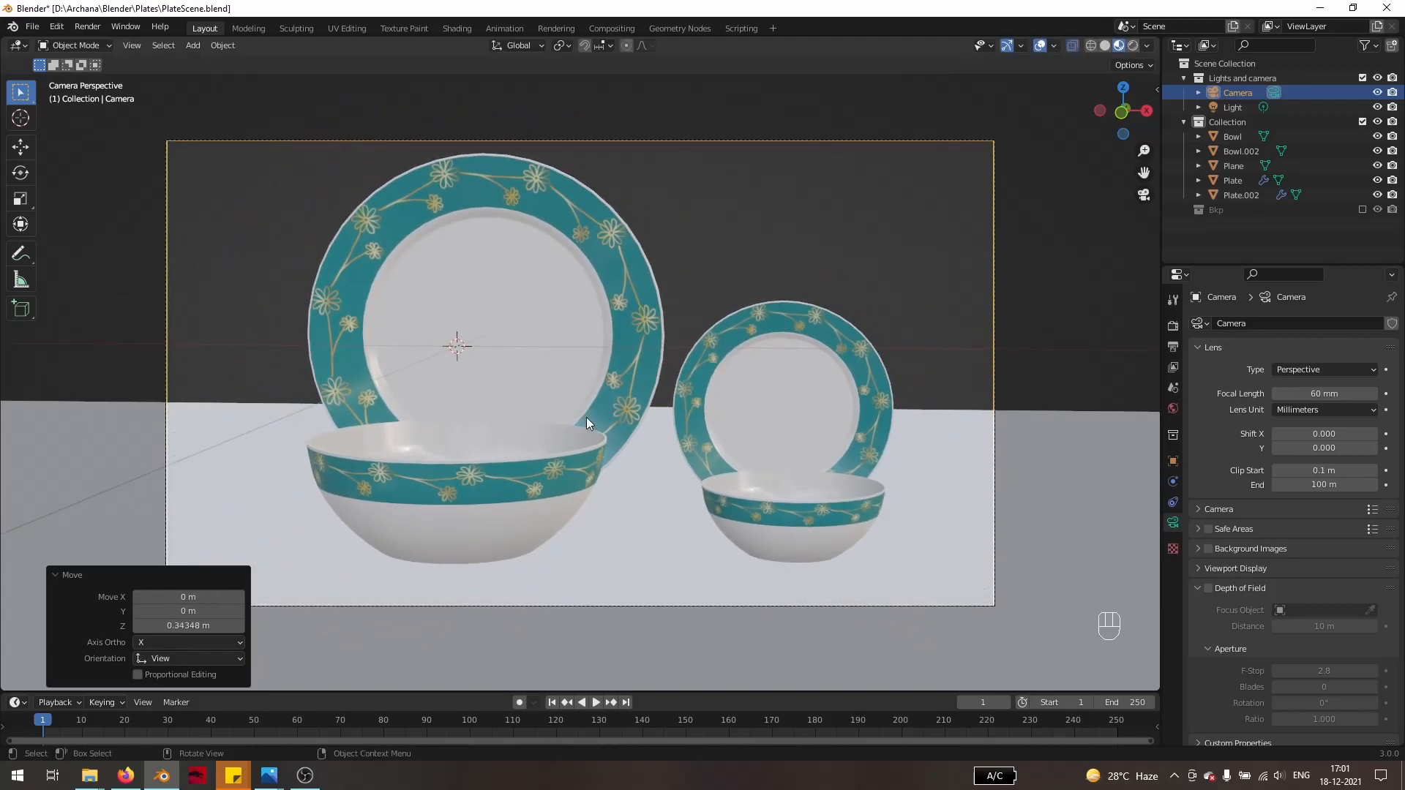
- Move the camera about 0.019 m along X and set its Shift Y to 0.030
key("g")
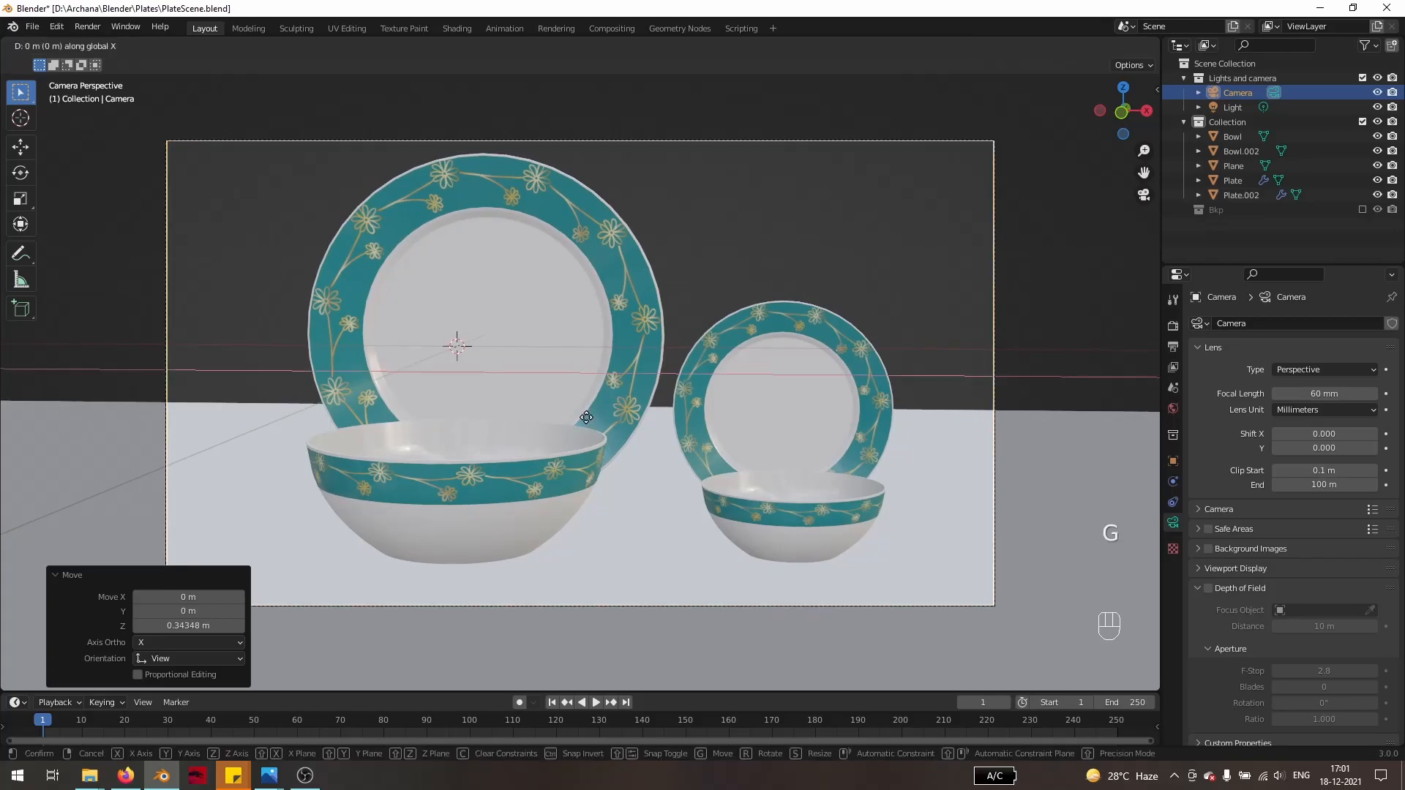
key("x")
left_click(591, 416)
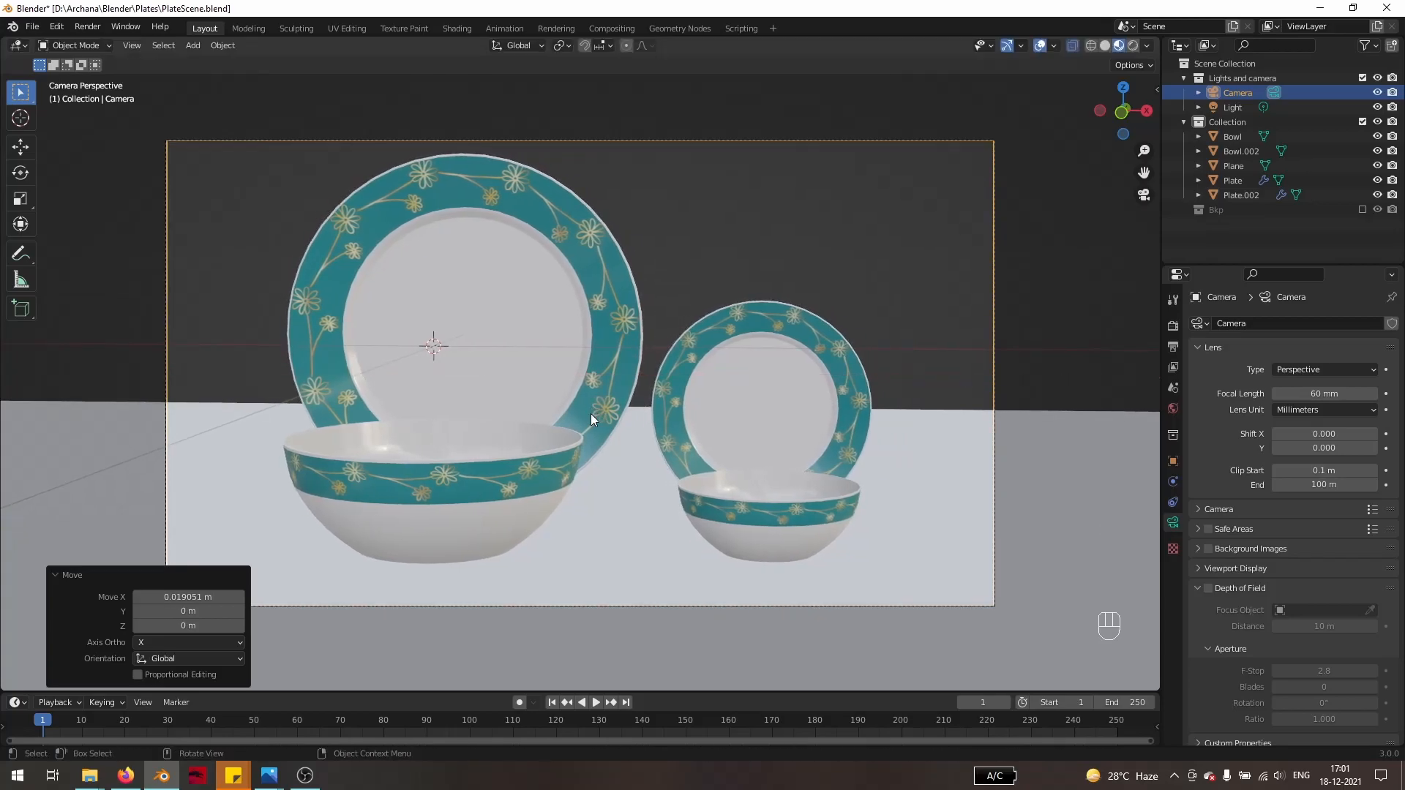
key("g")
key("Escape")
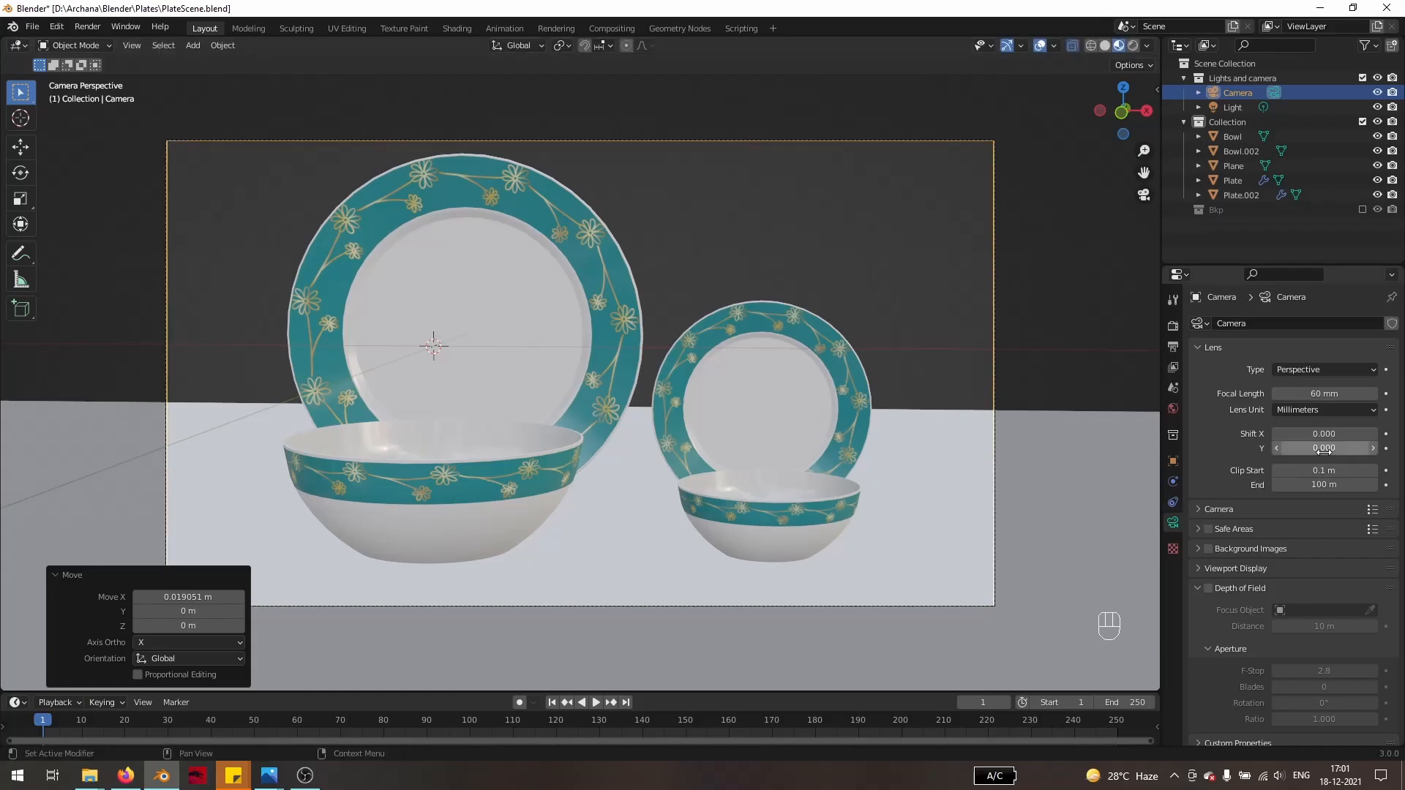
left_click(1324, 449)
left_click_drag(1324, 448, 1345, 448)
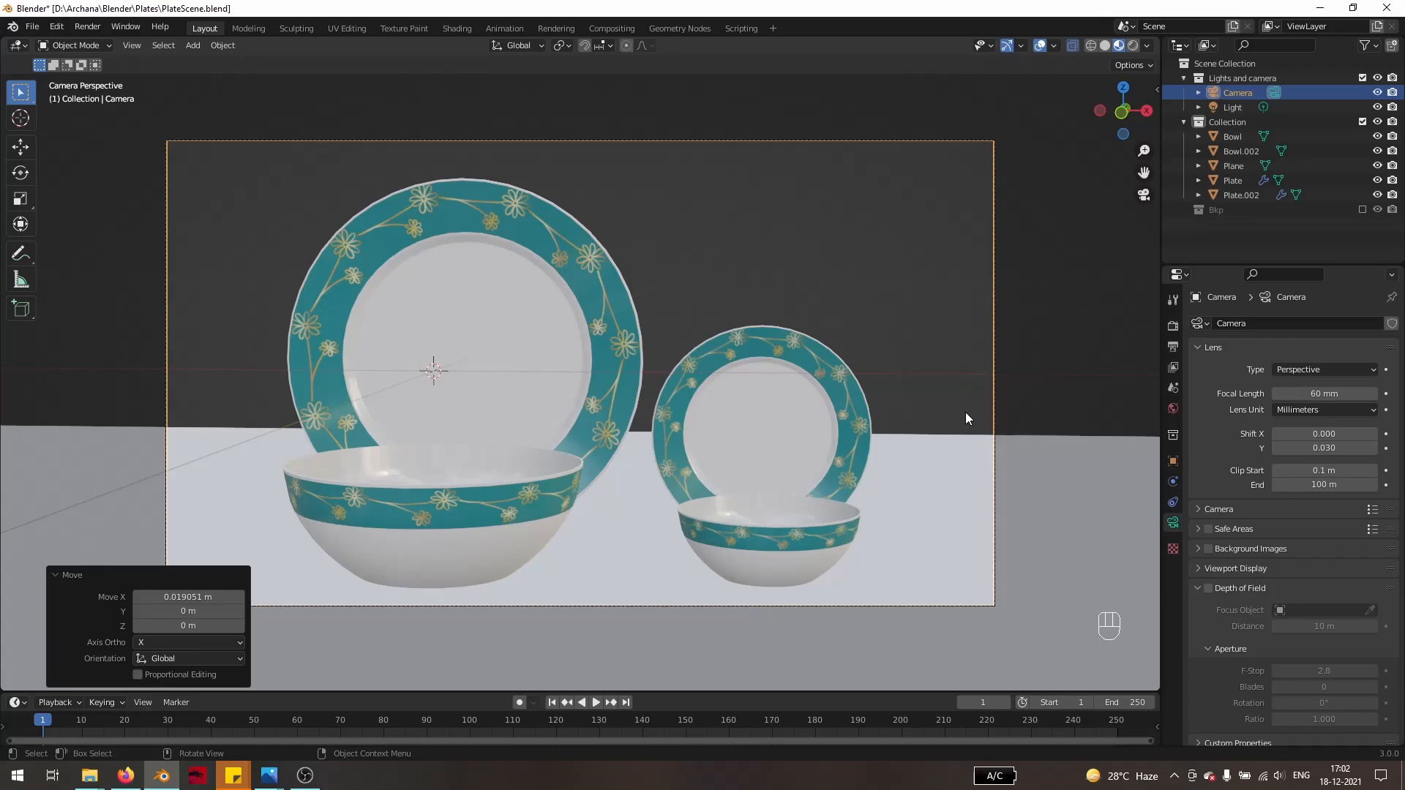
- Extrude the ground plane's edge behind the plates about 0.814 m upward along Z to form a back wall
key("Tab")
key("Tab")
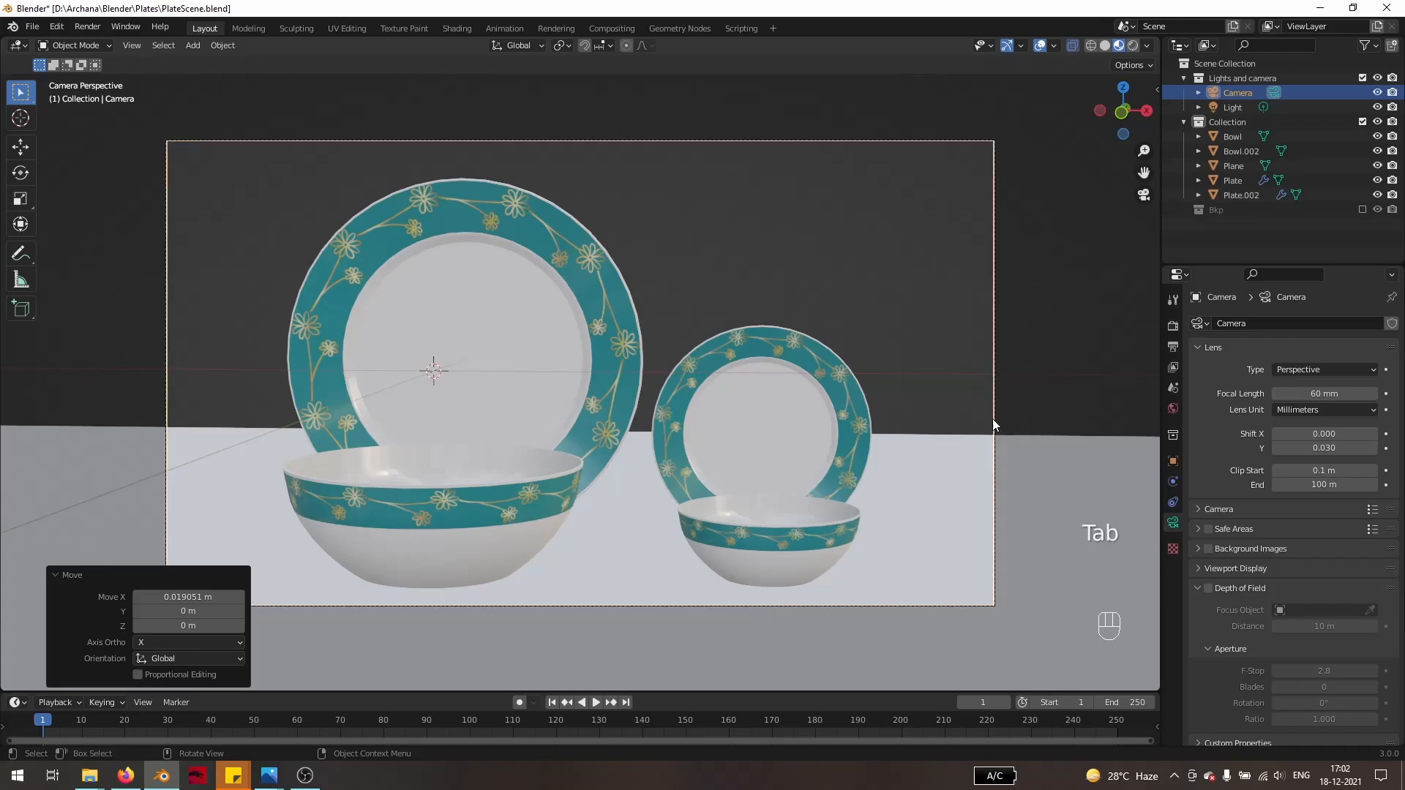
key("z")
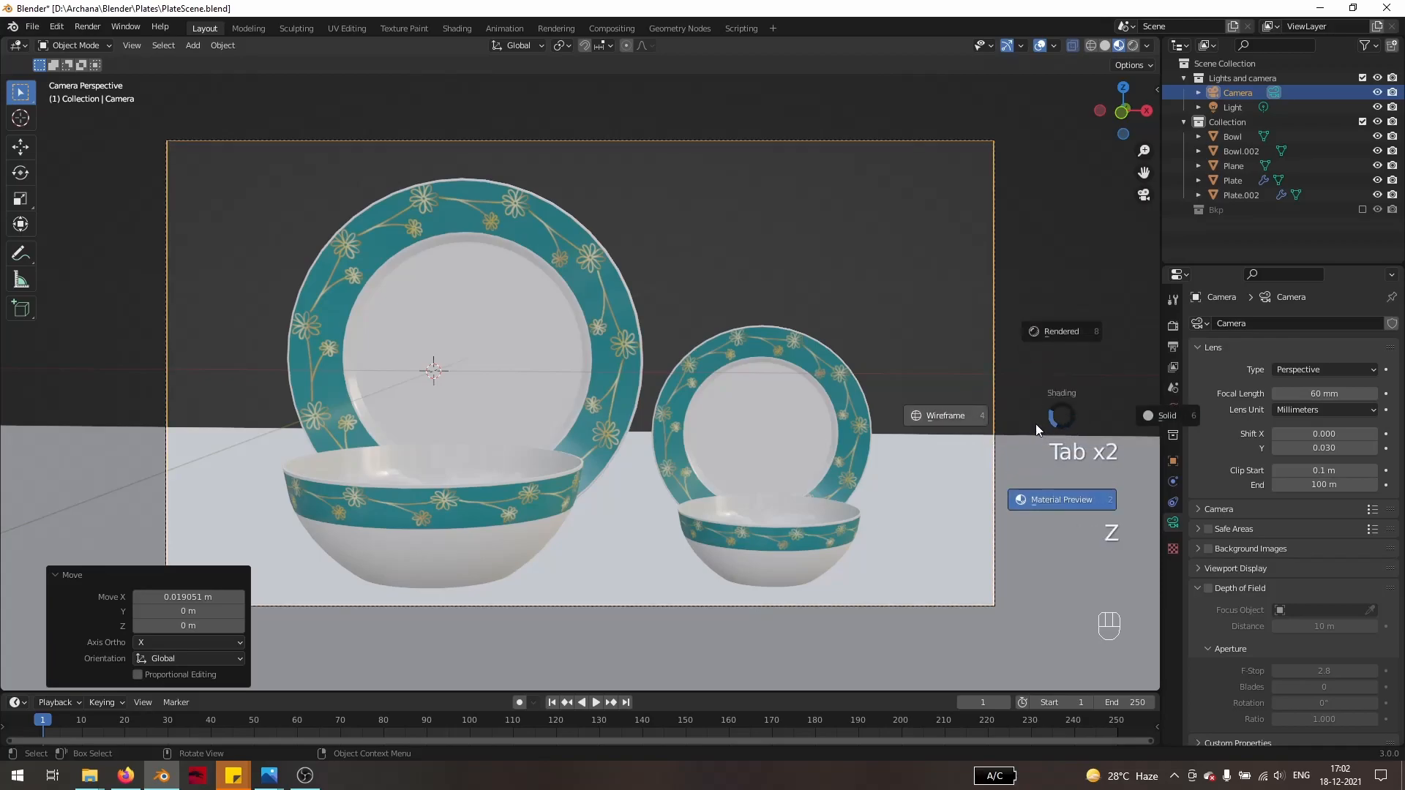
left_click(1044, 445)
key("KP_0")
scroll(1060, 436, "down", 1)
middle_click_drag(1061, 526, 855, 524)
scroll(1023, 540, "down", 2)
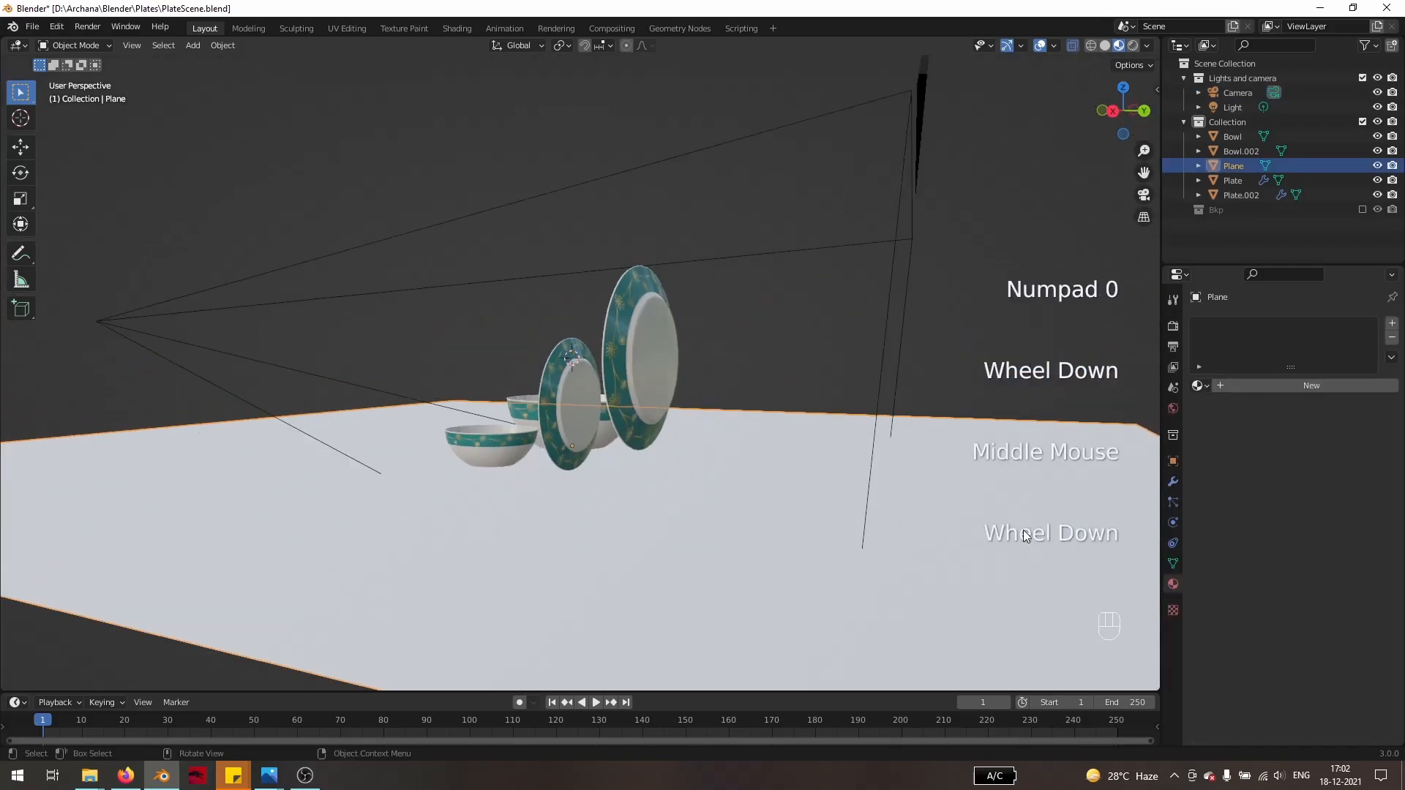
key("Tab")
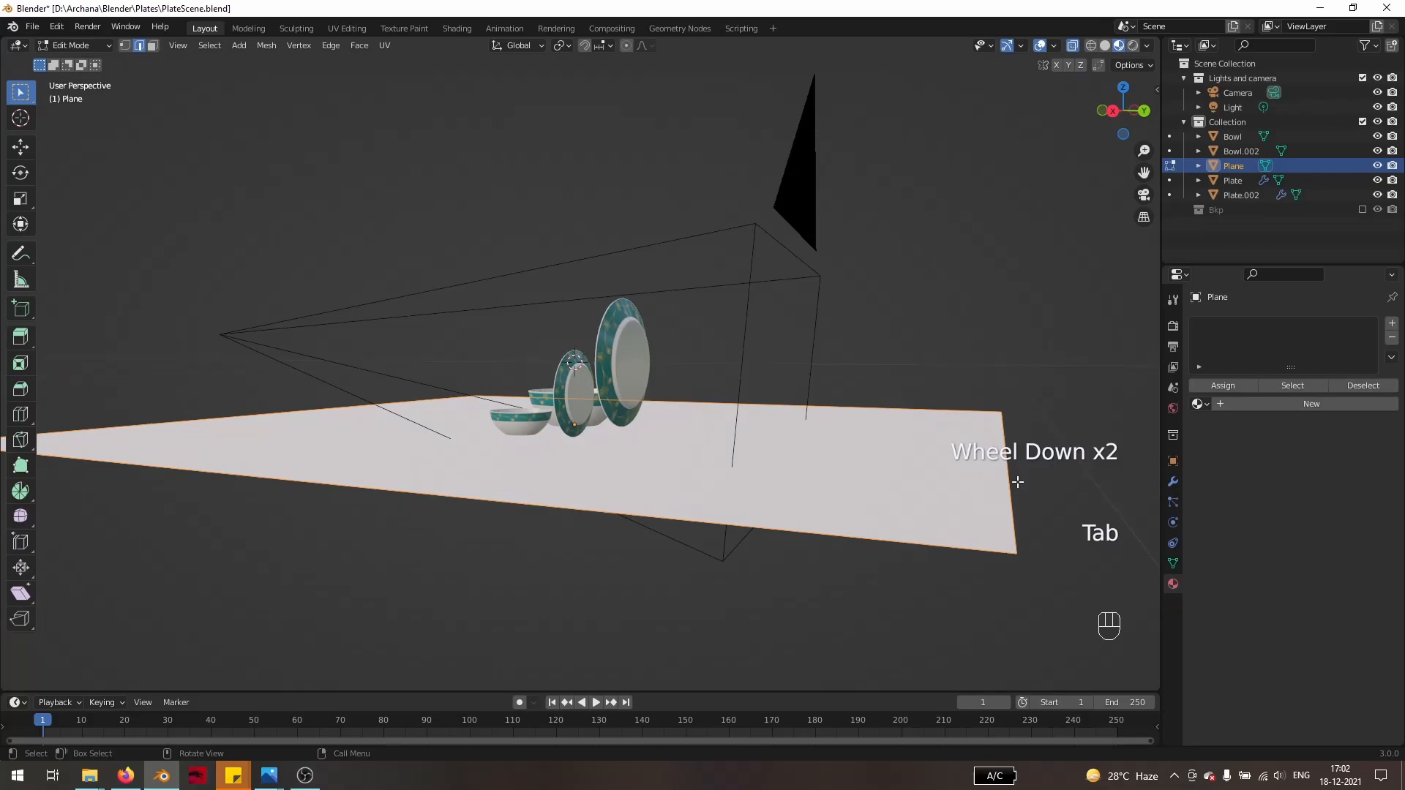
left_click(1011, 484)
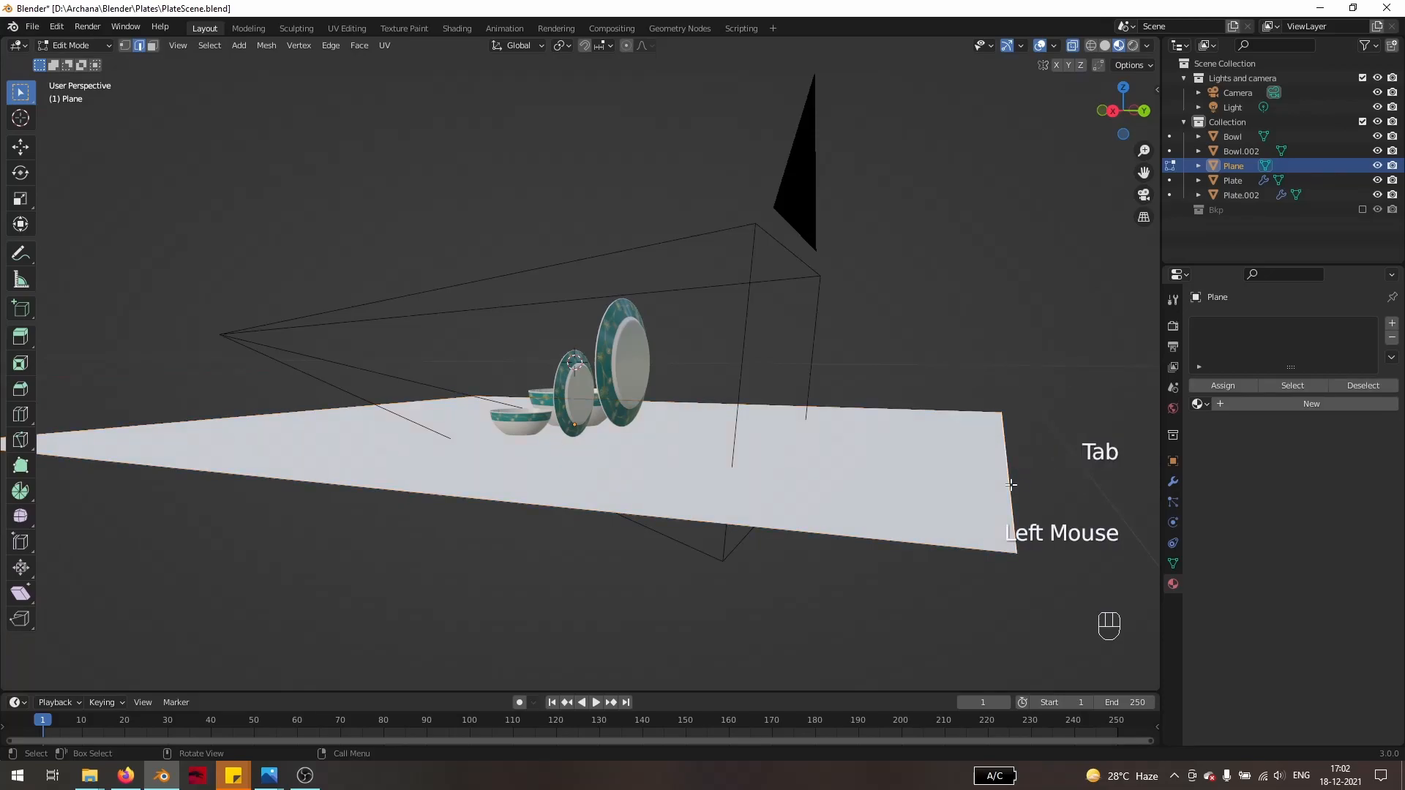
key("e")
left_click(1022, 84)
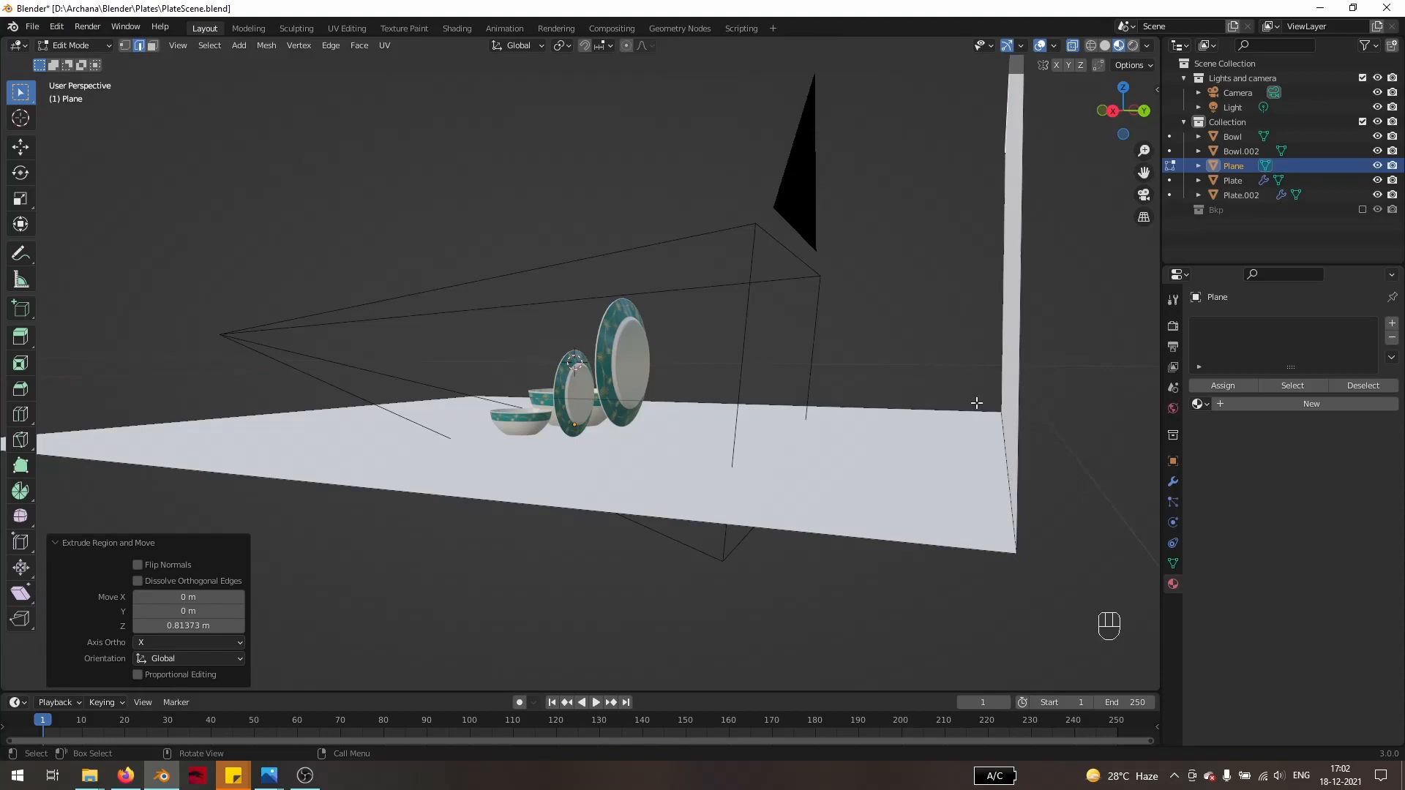
- Add a Bevel modifier with 8 segments to the plane, rounding the corner between floor and back wall
left_click(1002, 451)
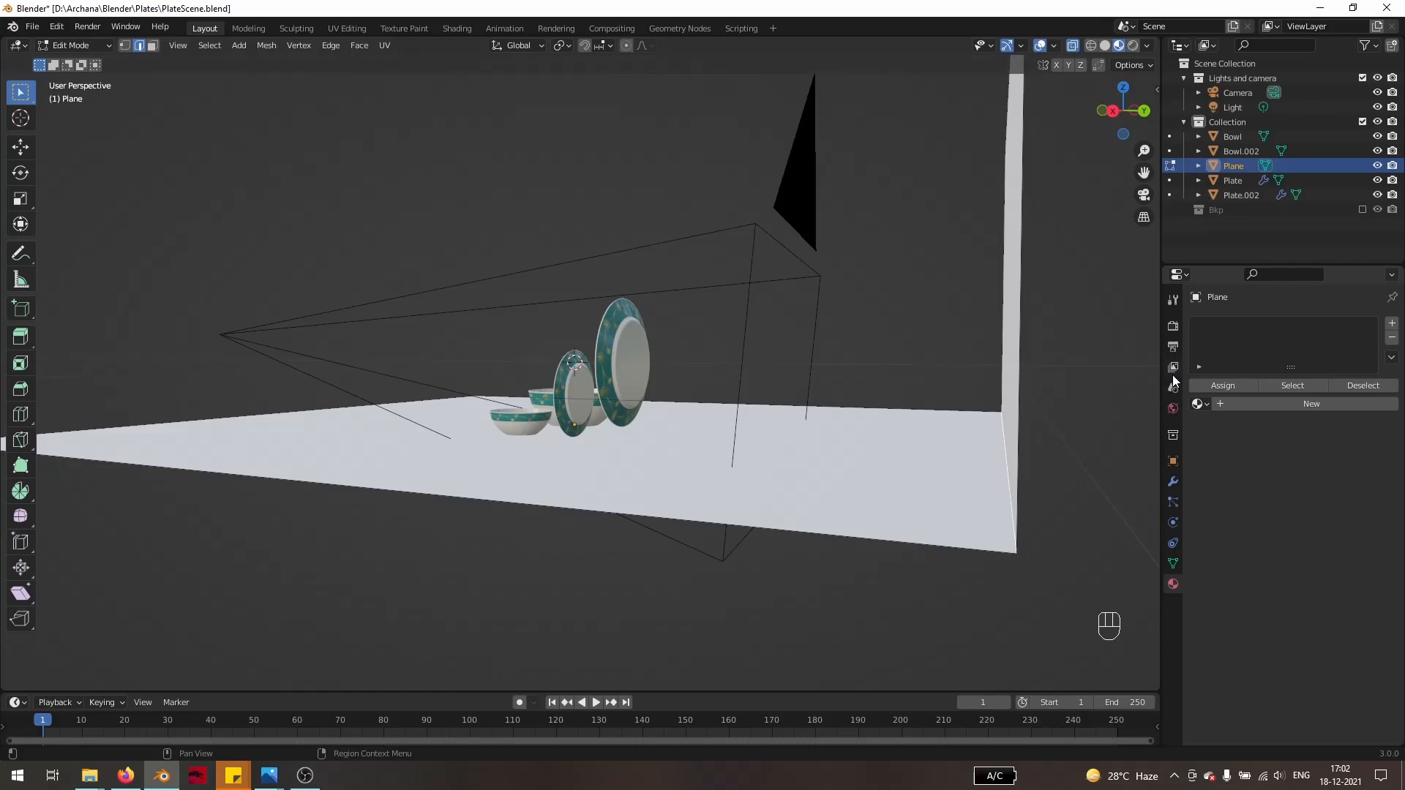
left_click(1174, 482)
left_click(1218, 322)
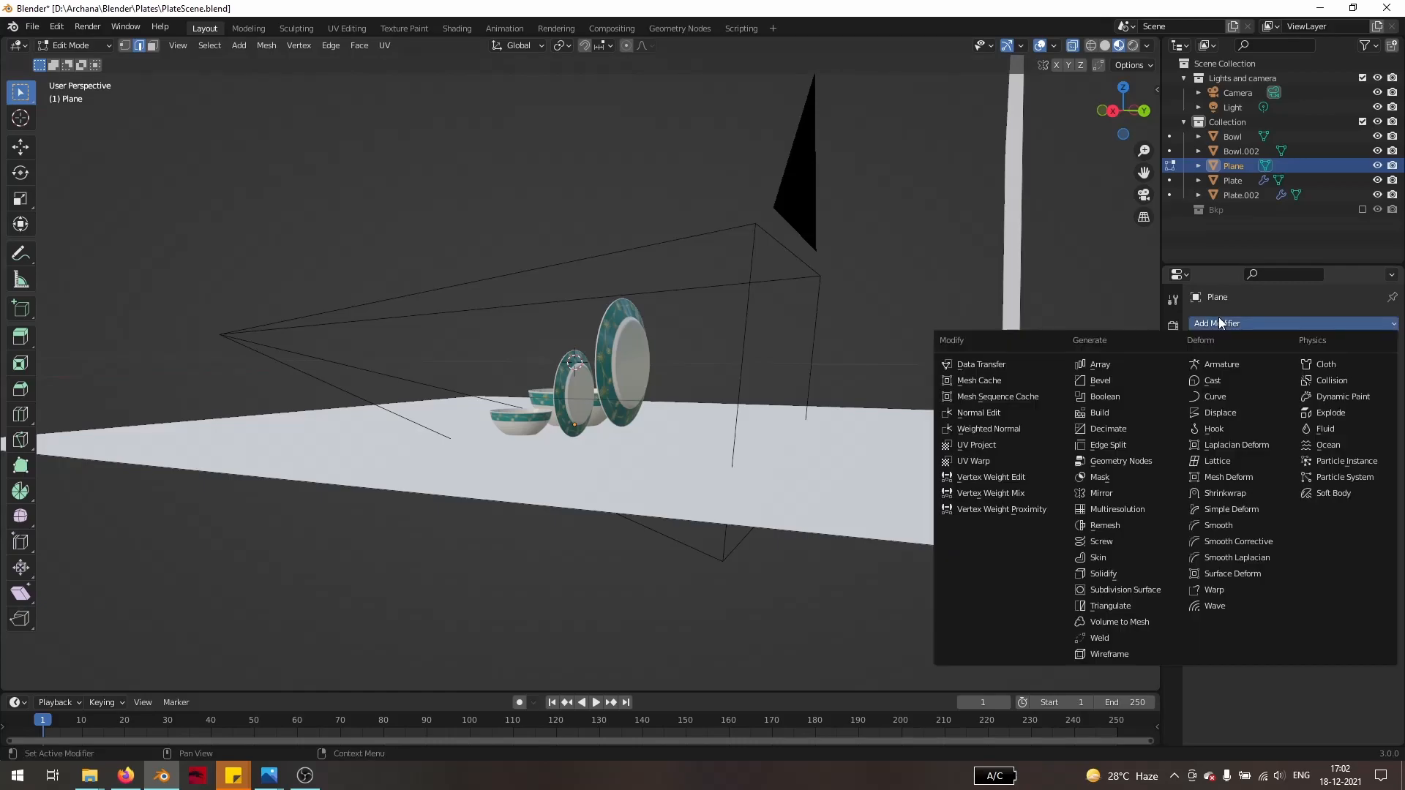
left_click(1113, 381)
left_click(1321, 423)
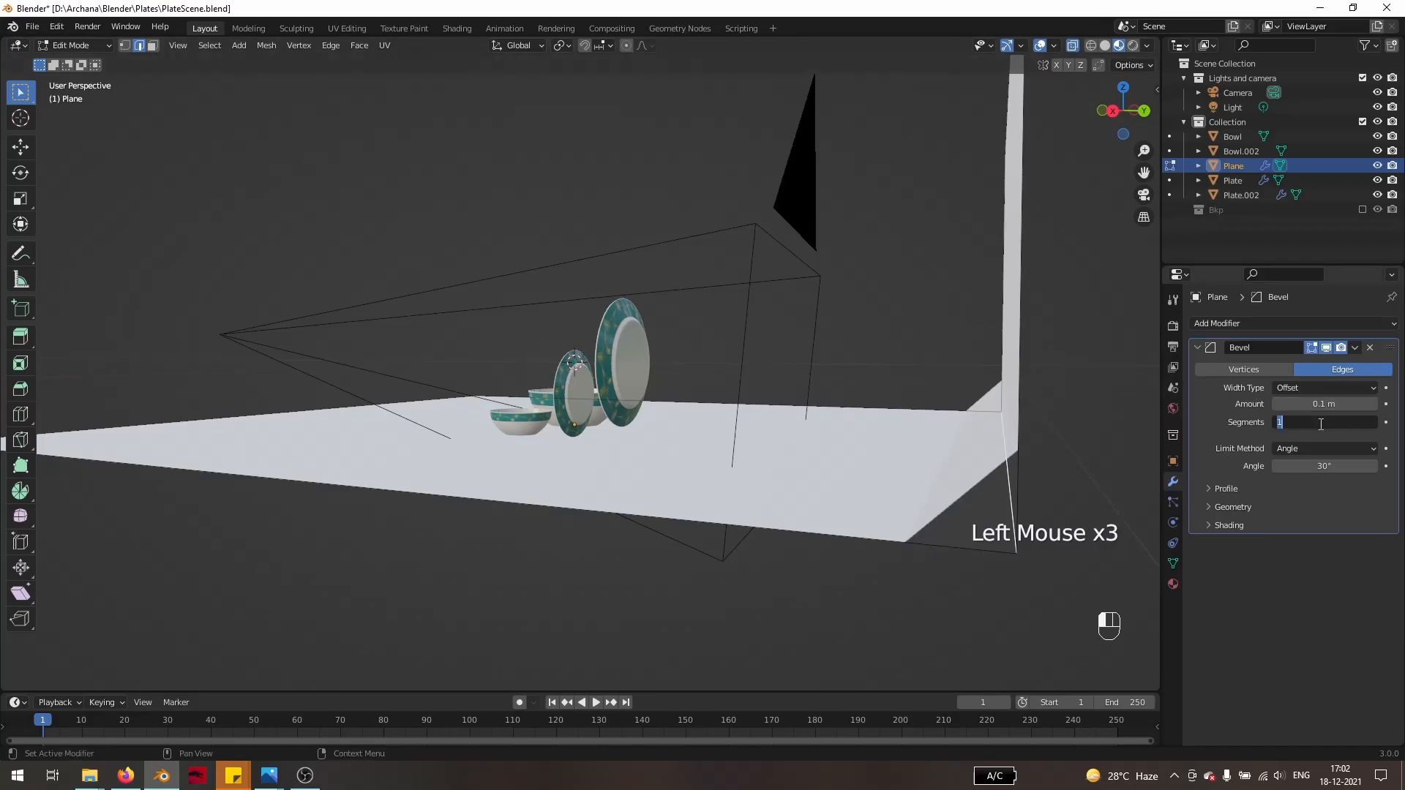
type("8")
key("Return")
- Try bevel amounts of 2.3 m and 1.2 m on the plane
left_click(1332, 395)
left_click(1332, 395)
type("2")
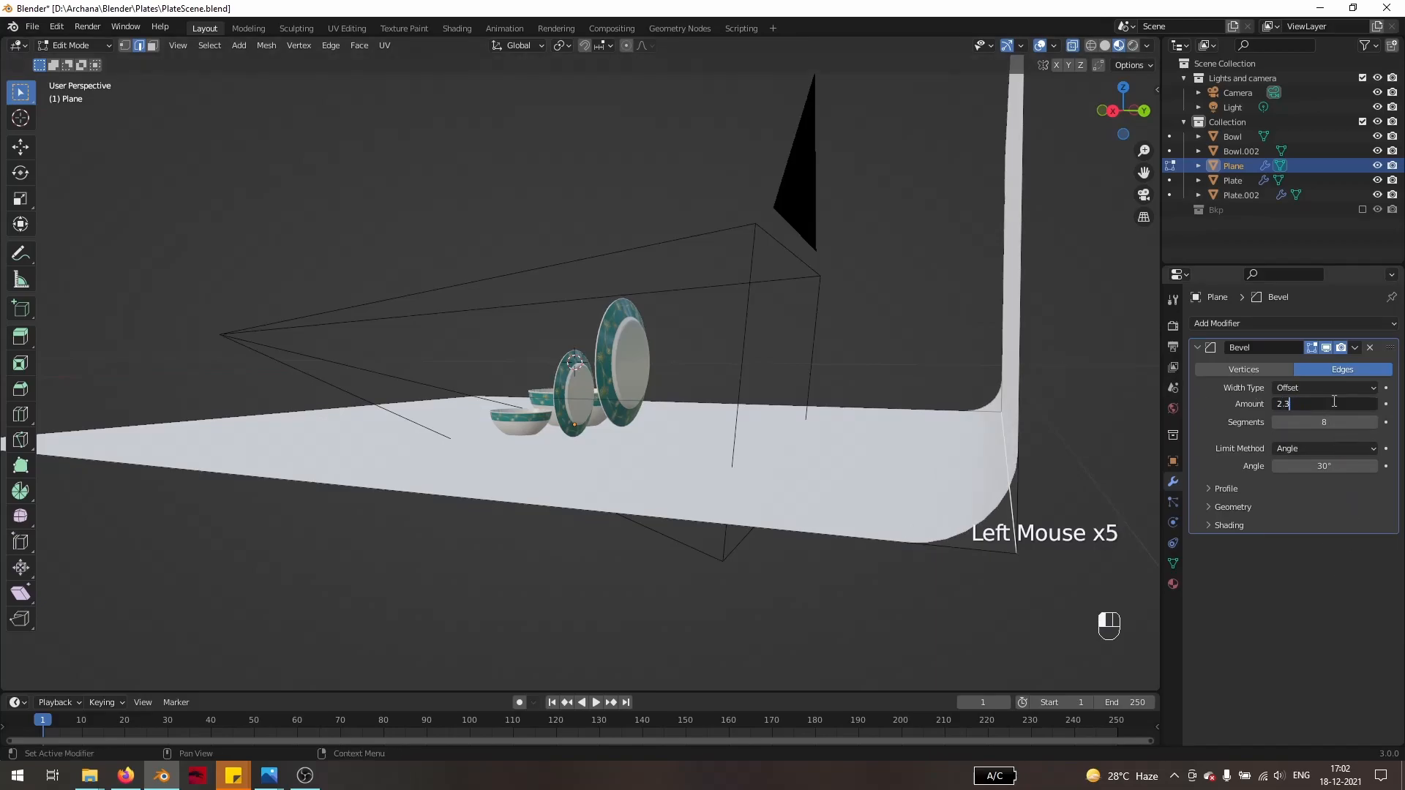
type(".3")
key("Return")
left_click(1329, 406)
type("1.2")
key("Return")
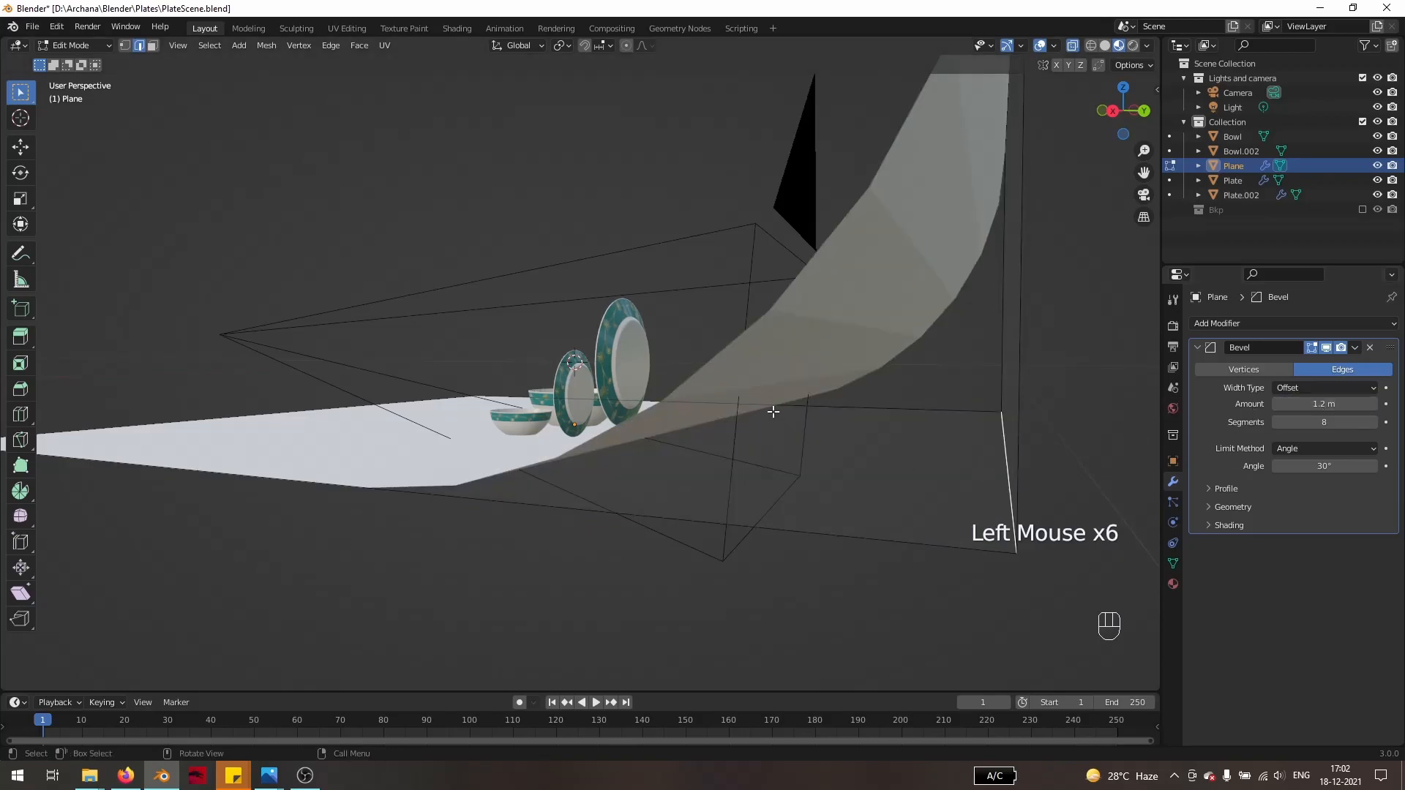
- Set the plane's bevel amount to 0.8 m and check the curved backdrop around the dinnerware
left_click(1340, 404)
type("0.8")
key("Return")
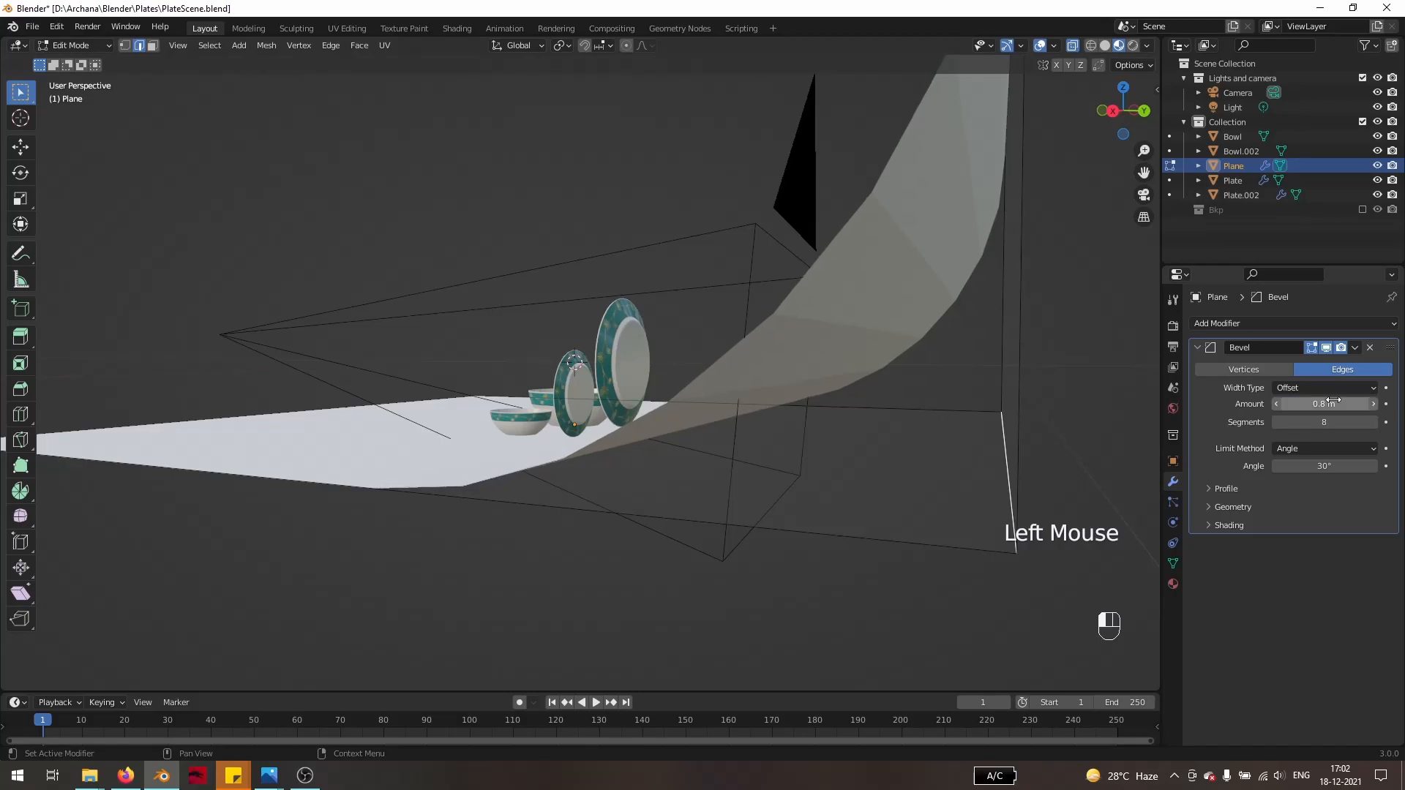
middle_click_drag(556, 512, 588, 543)
middle_click_drag(628, 499, 655, 498)
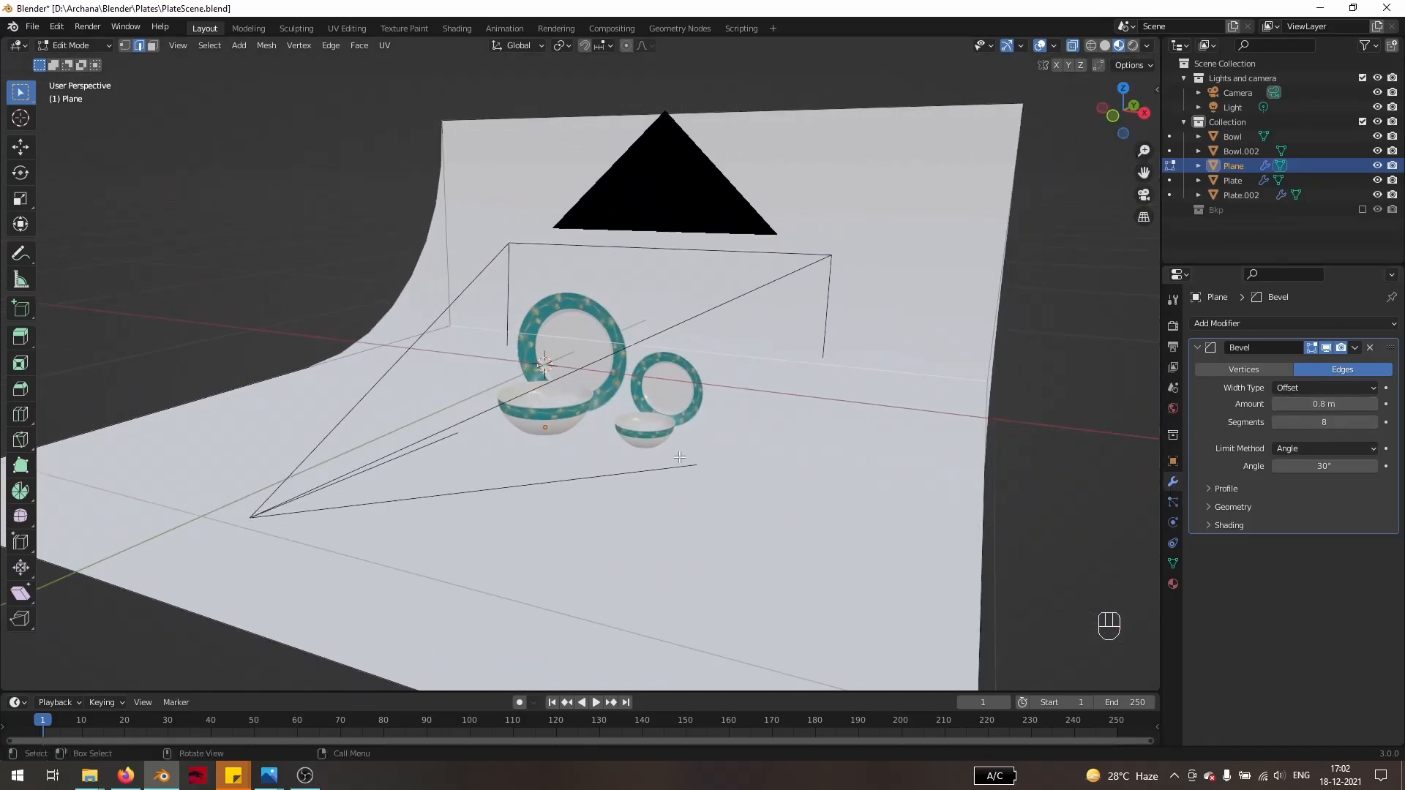
- Return to the camera view and Object Mode, and check how the curved backdrop fills the camera frame
key("KP_0")
scroll(900, 374, "down", 3)
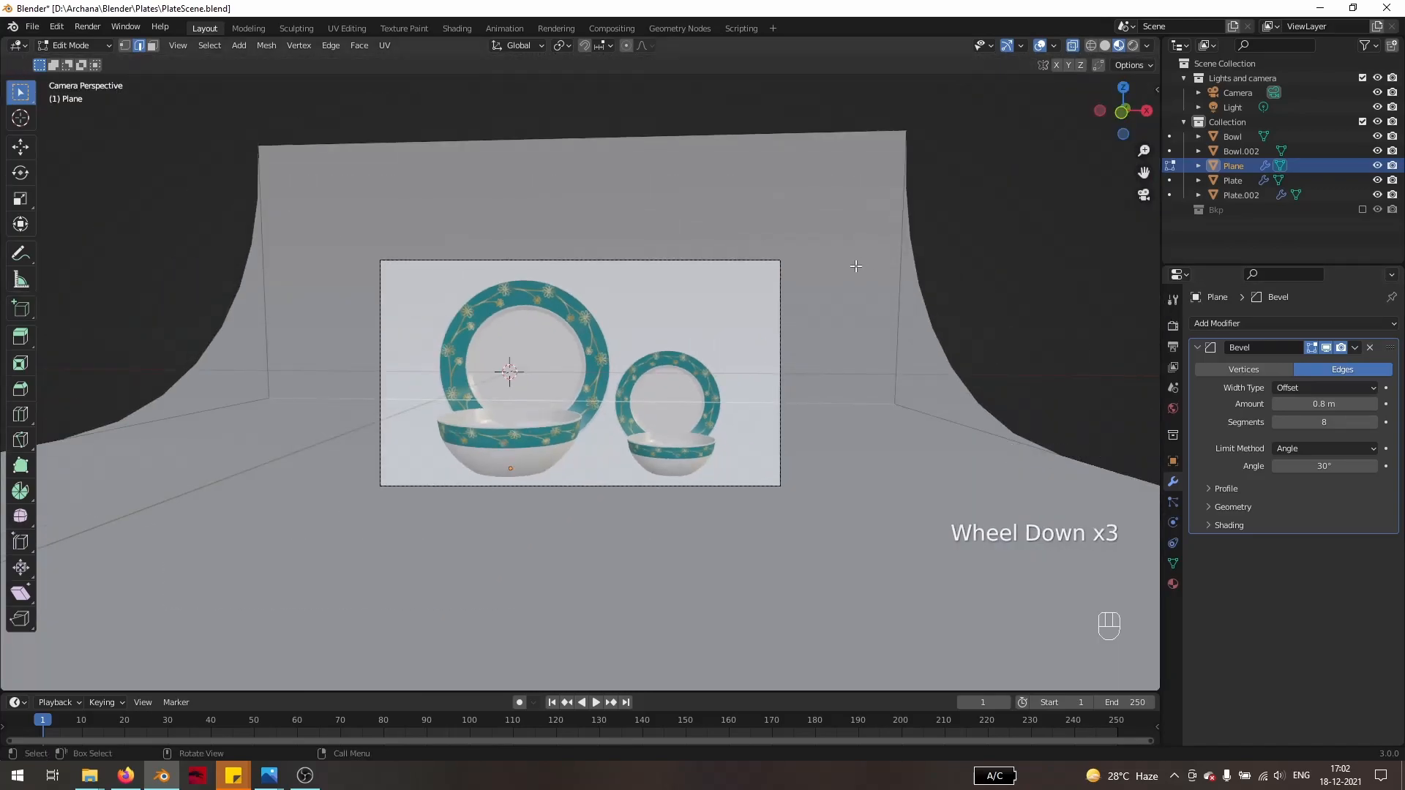
left_click(856, 265)
key("Tab")
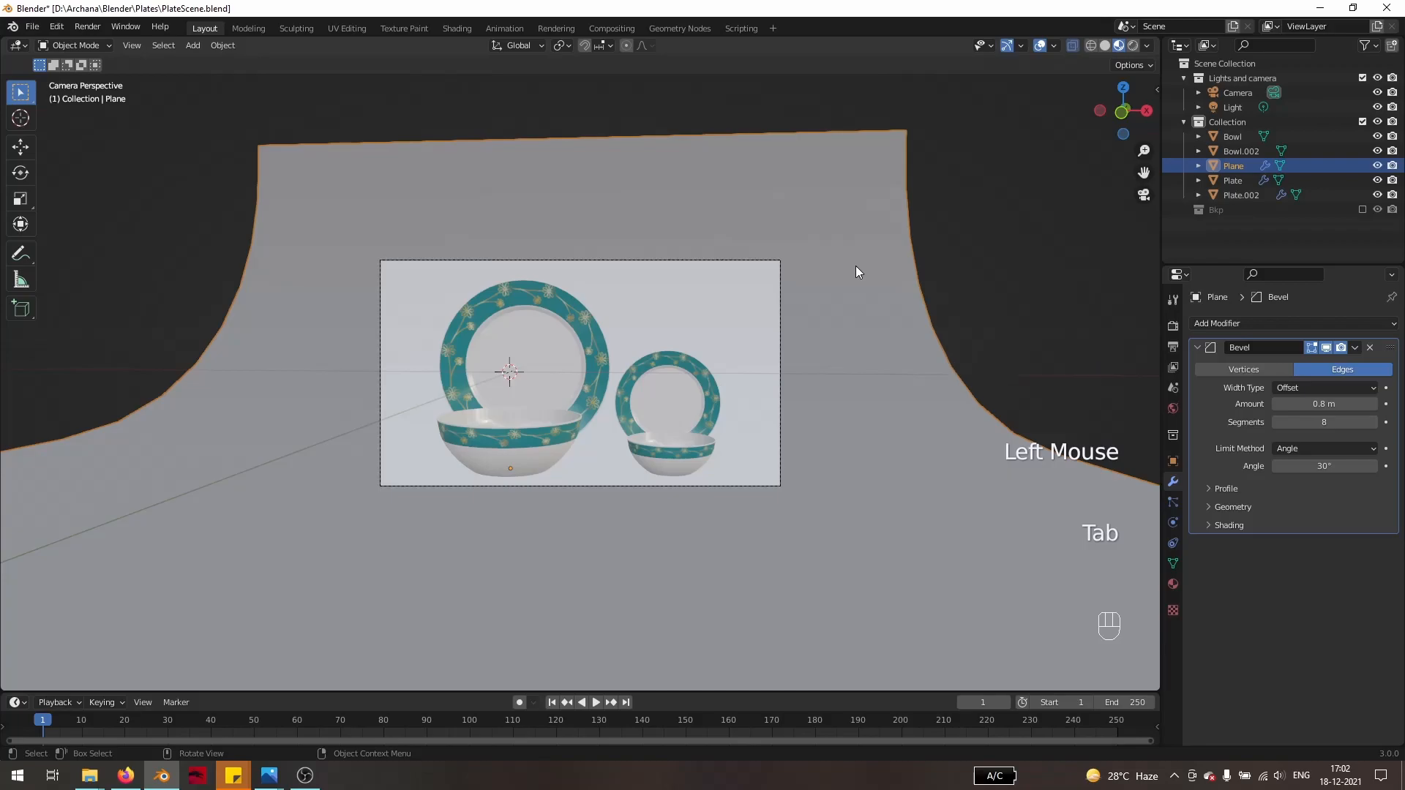
right_click(855, 265)
scroll(793, 442, "down", 2)
scroll(792, 445, "up", 3)
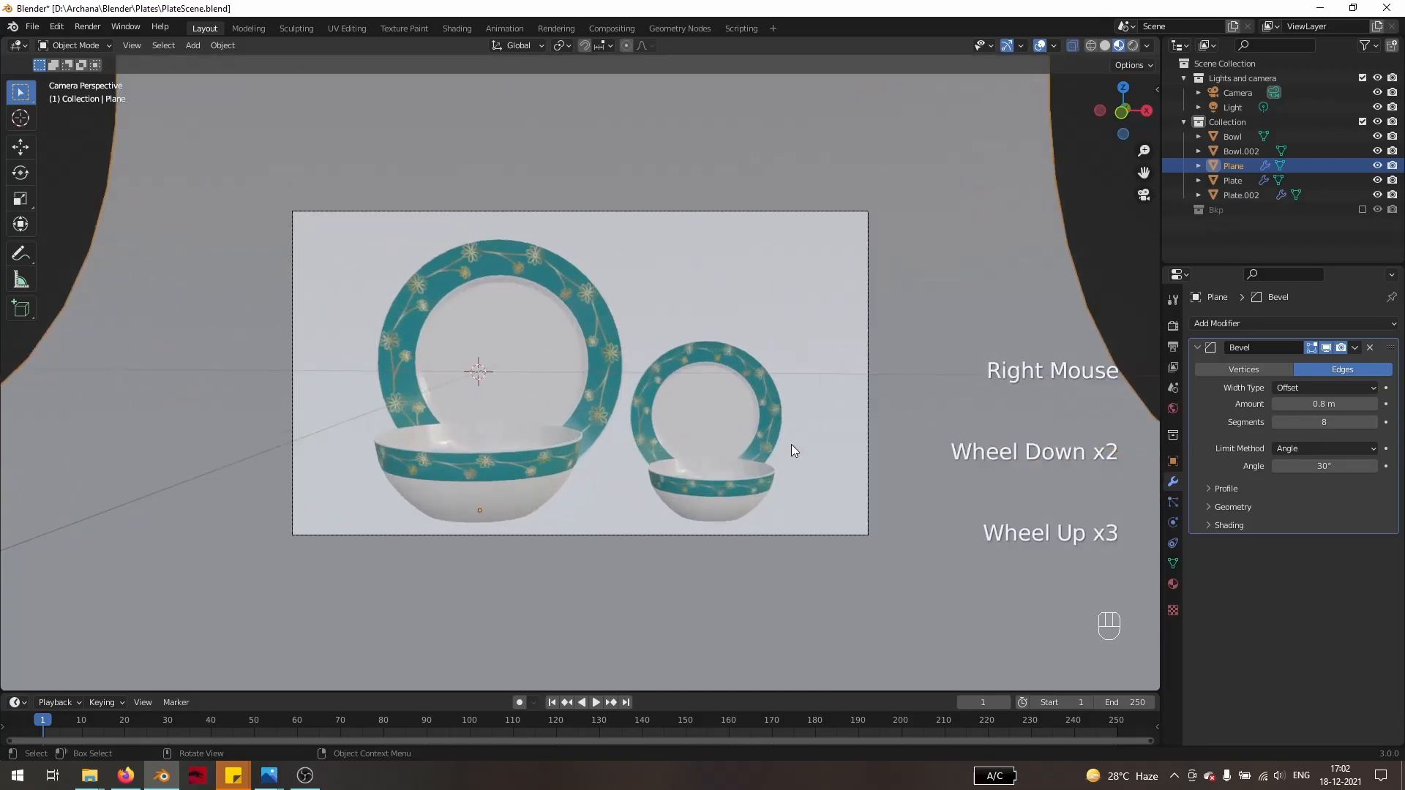
scroll(792, 445, "up", 2)
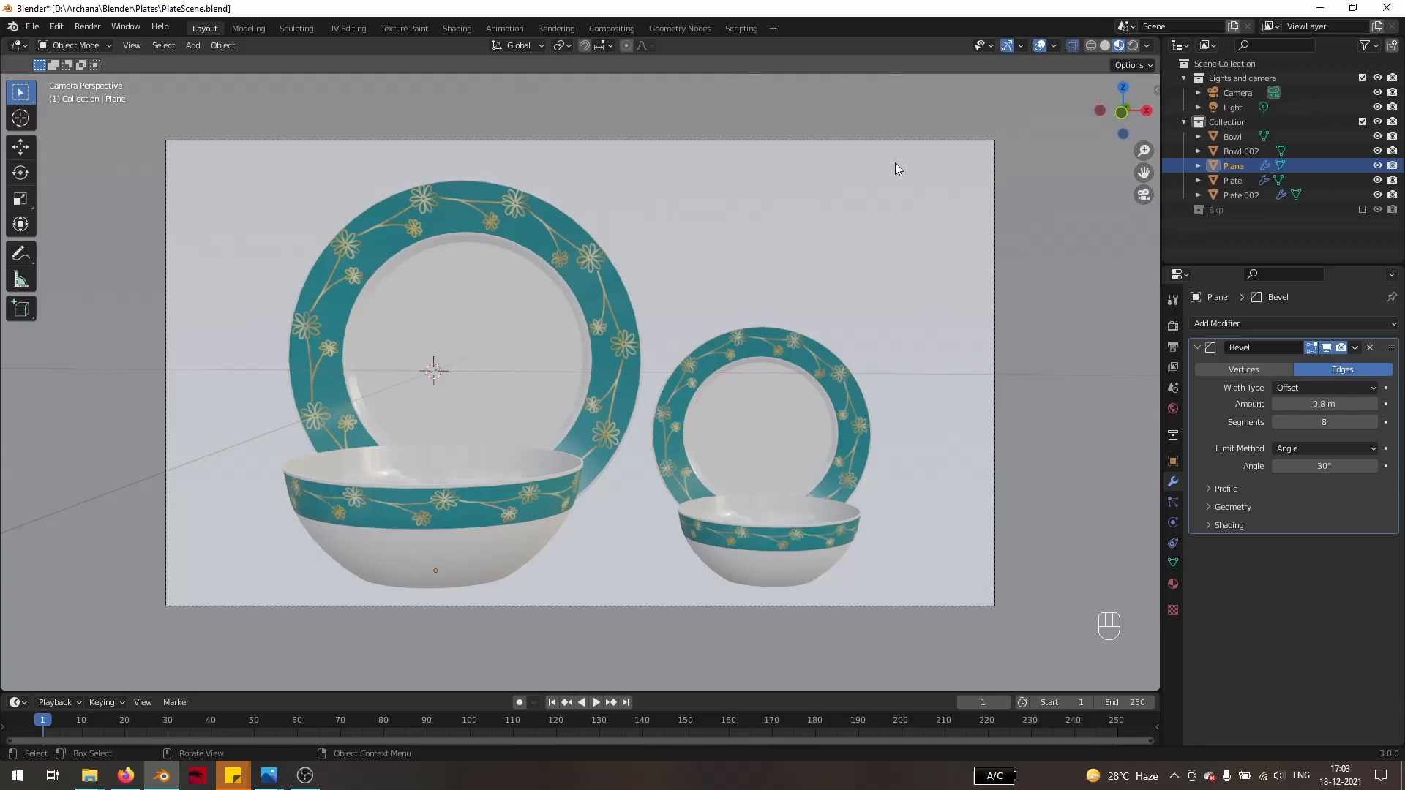
- Switch the viewport to Rendered shading and set the World background strength to 0
key("z")
left_click(886, 81)
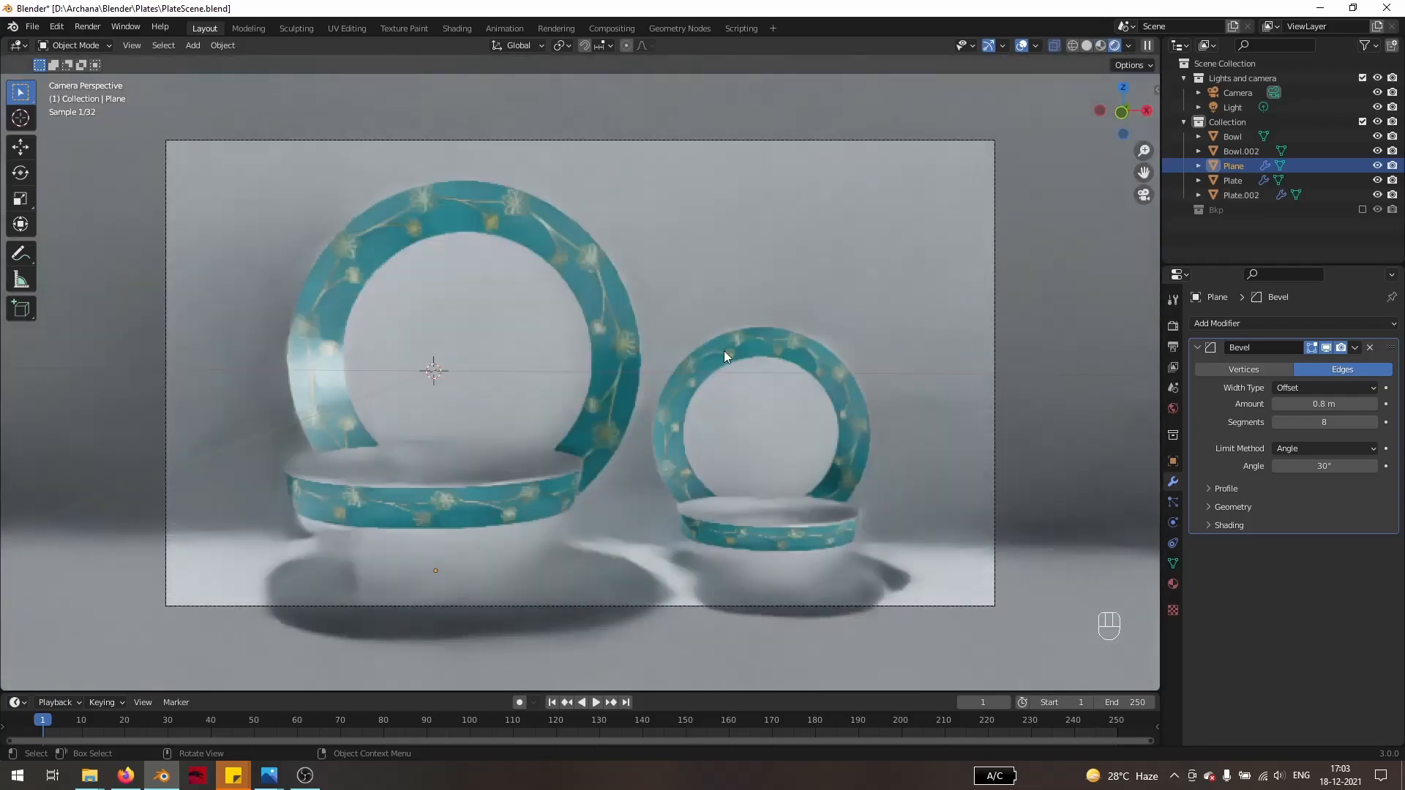
left_click(1173, 408)
double_click(1315, 542)
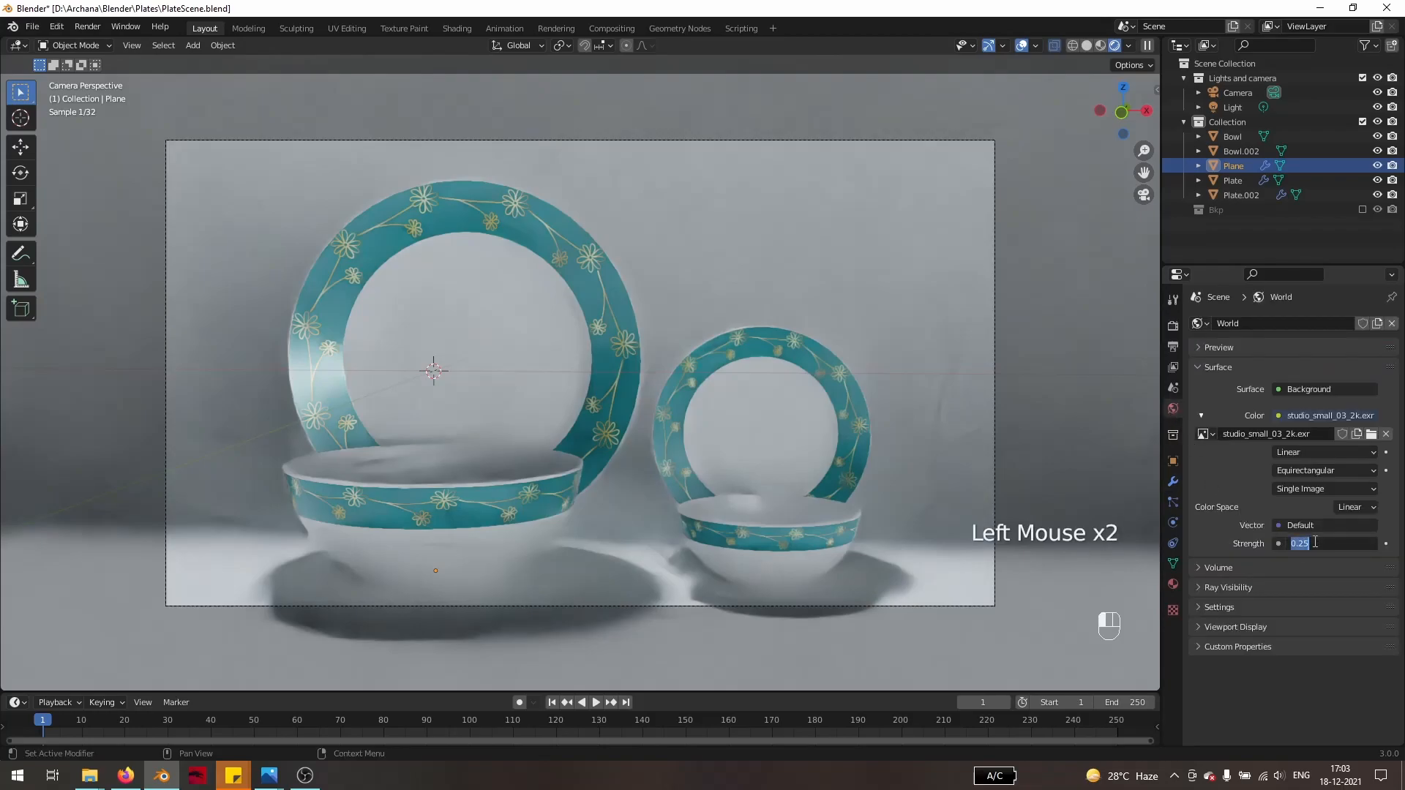
type("0")
key("Return")
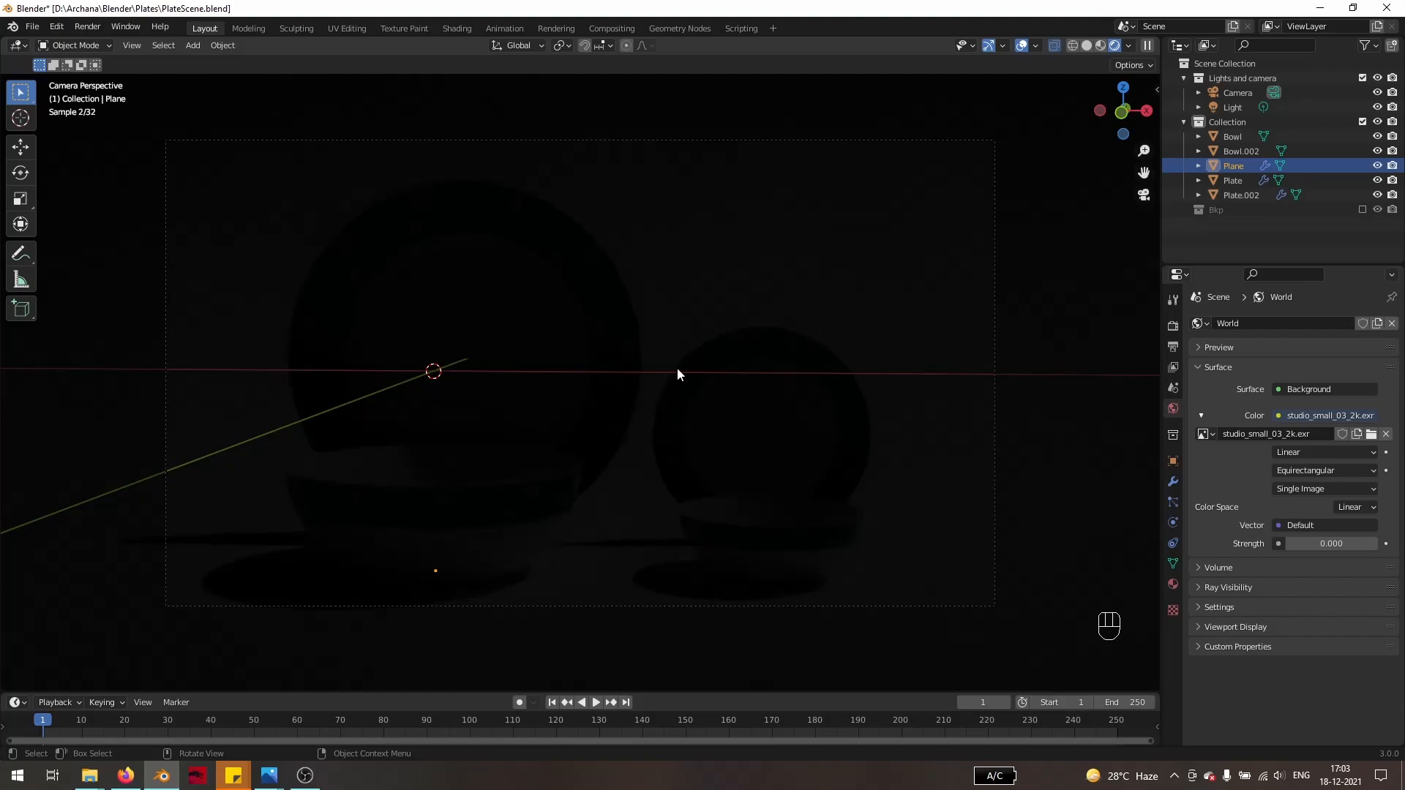
- Split off a second 3D viewport beside the camera view, select the light and bring it into view with the scene
key("z")
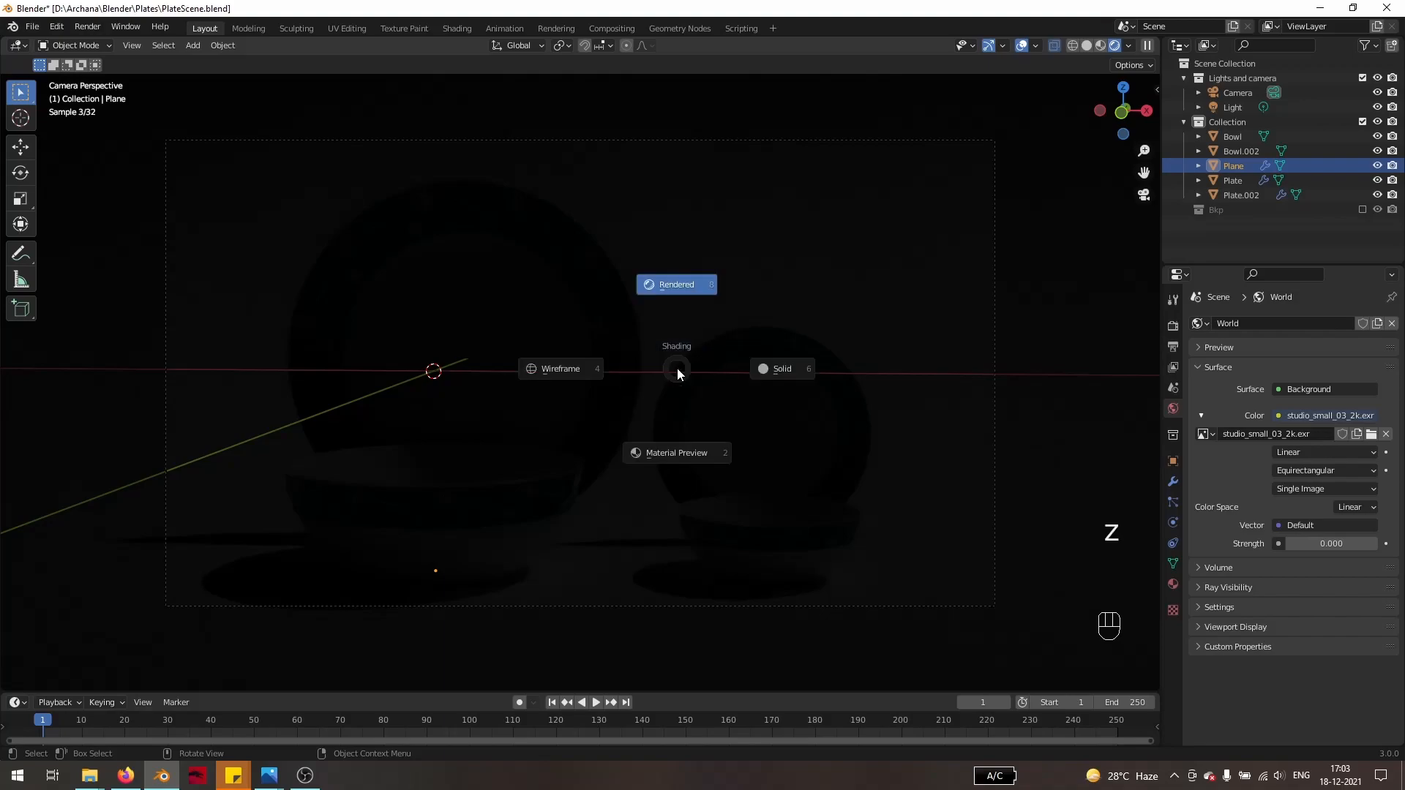
left_click_drag(1158, 39, 605, 110)
scroll(858, 358, "down", 2)
scroll(1033, 482, "down", 3)
left_click(1244, 100)
left_click(1240, 110)
scroll(1068, 352, "down", 1)
middle_click_drag(1065, 353, 929, 395)
scroll(929, 395, "down", 3)
scroll(910, 405, "down", 2)
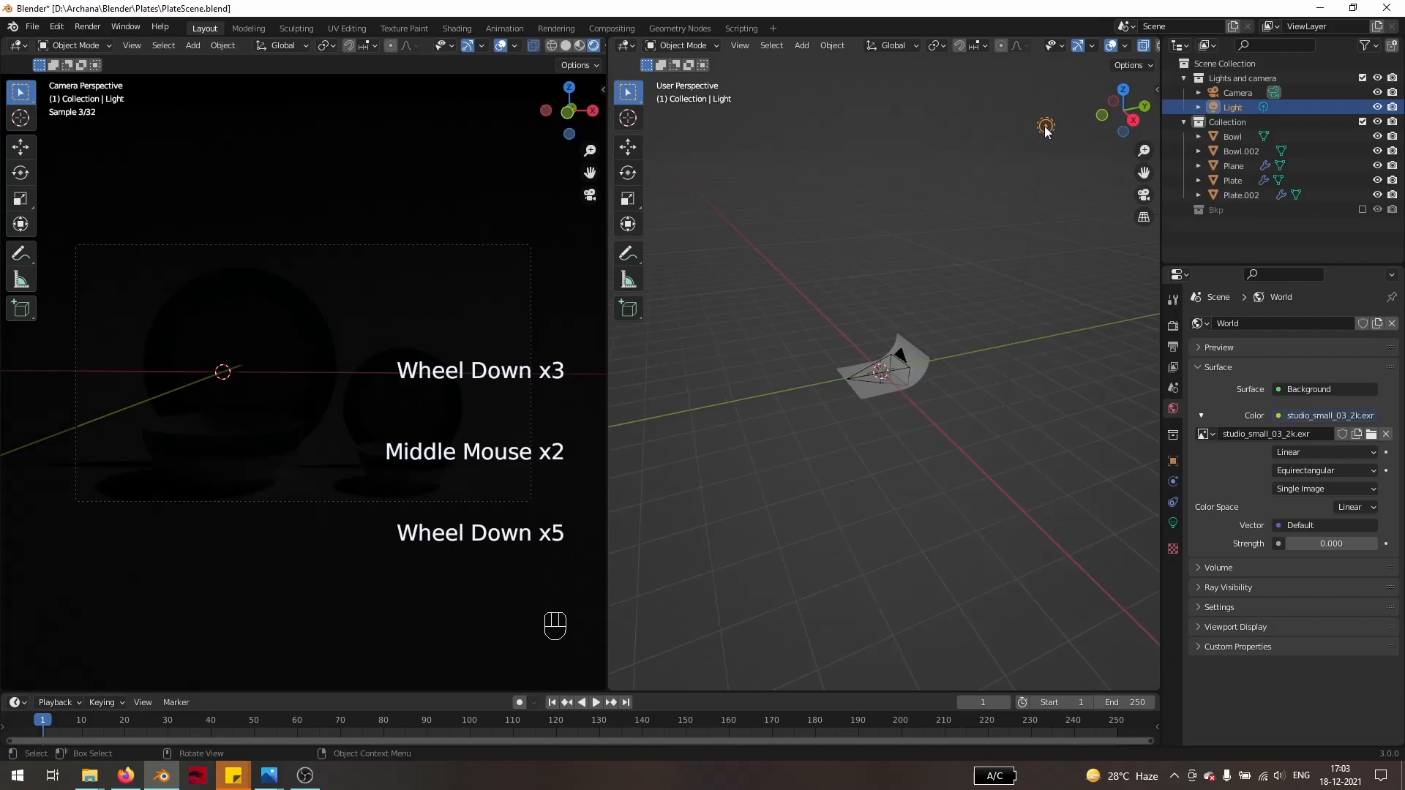
- Move the light about -2.76 m along the Y axis and lower it about 3.64 m along Z
key("g")
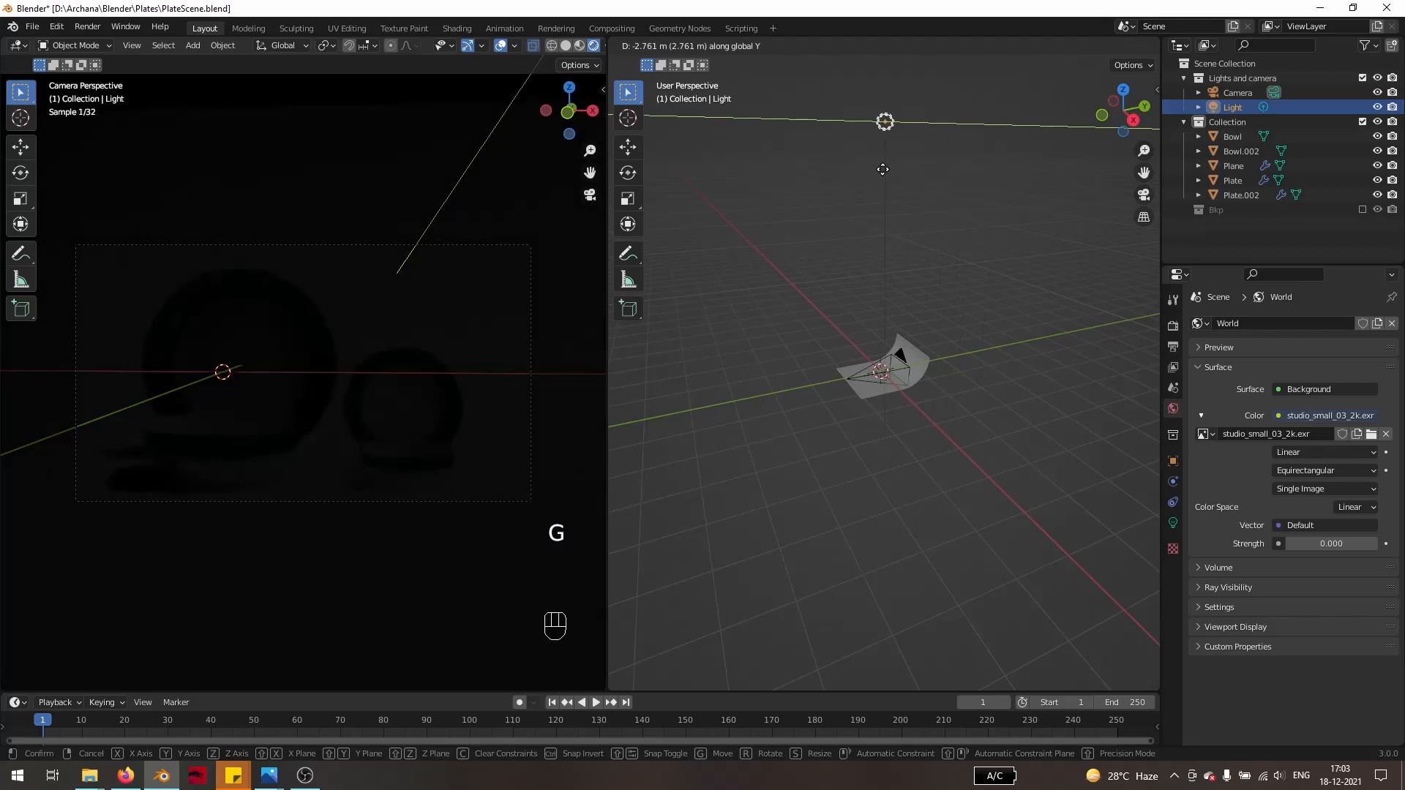
left_click(876, 169)
key("g")
key("z")
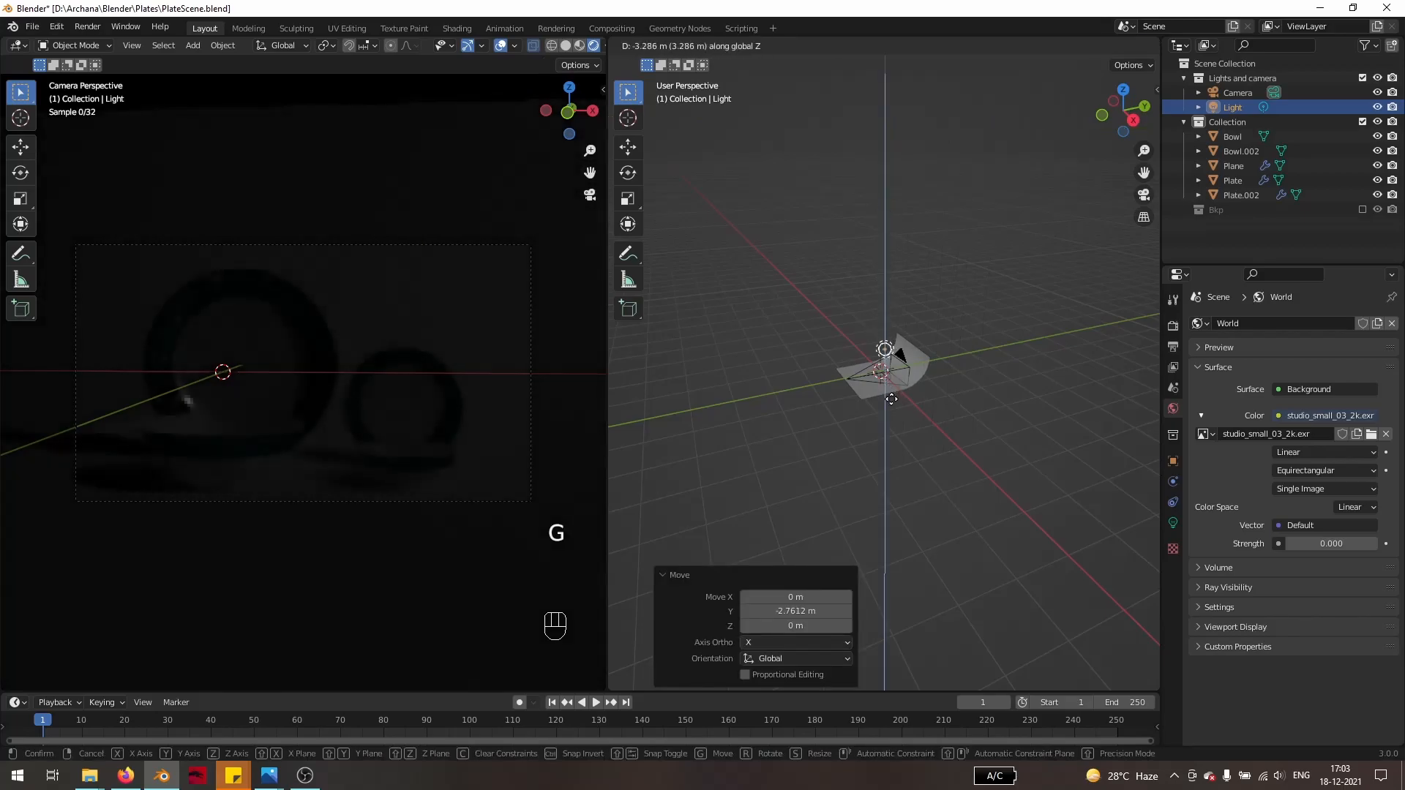
left_click(896, 421)
- Shift the light horizontally about -1.2 m in X and 1 m in Y, and lower it about 1.22 m along Z
middle_click_drag(896, 421, 827, 409)
key("g")
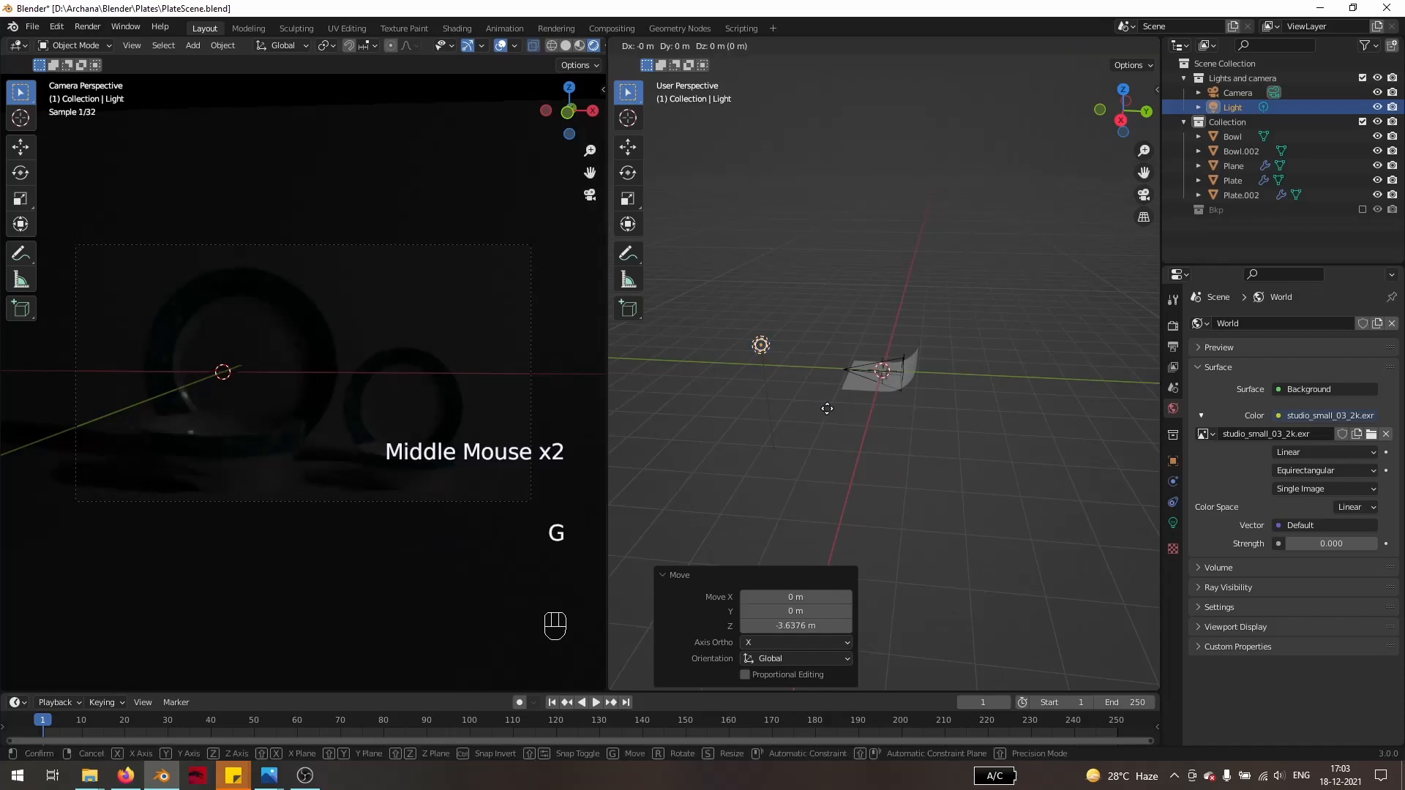
key("shift+z")
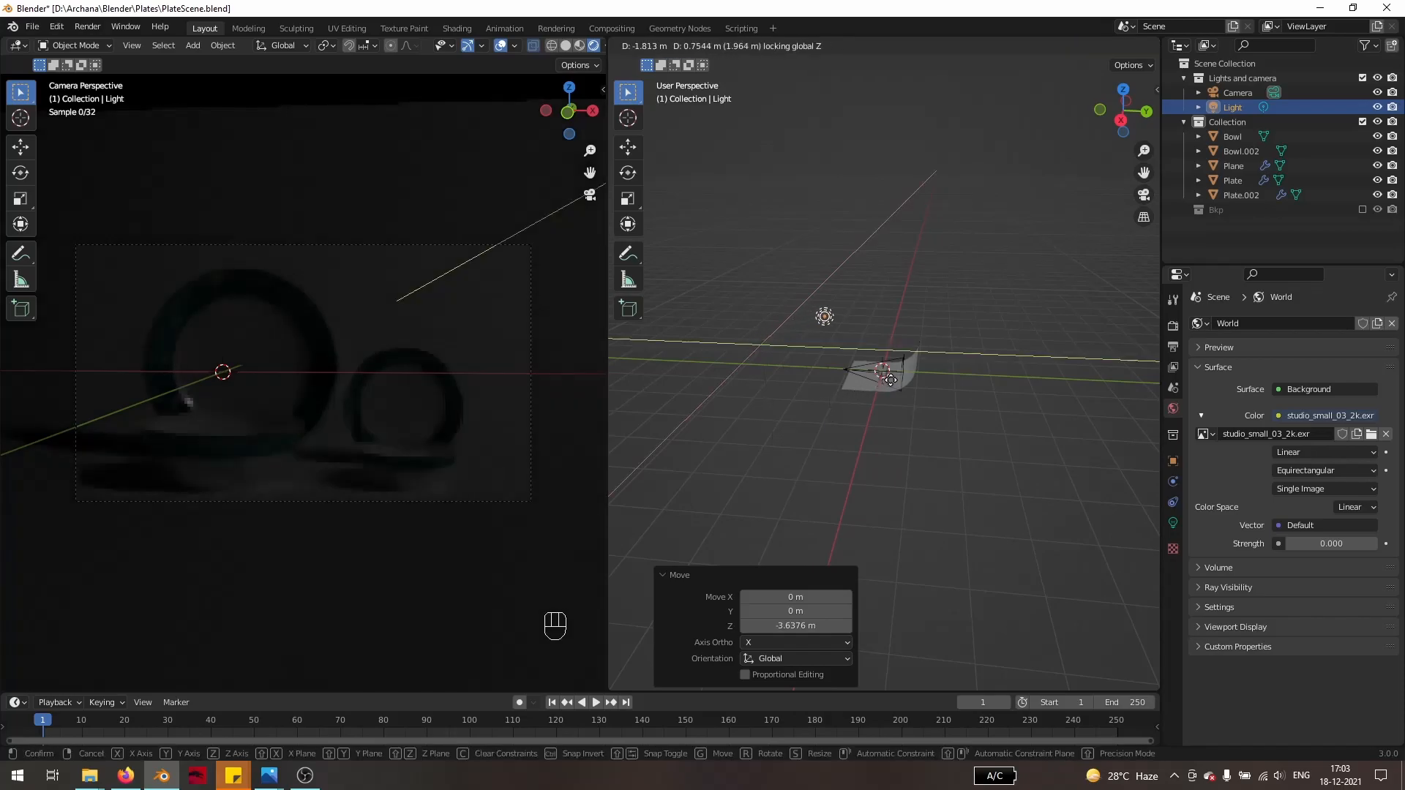
left_click(895, 389)
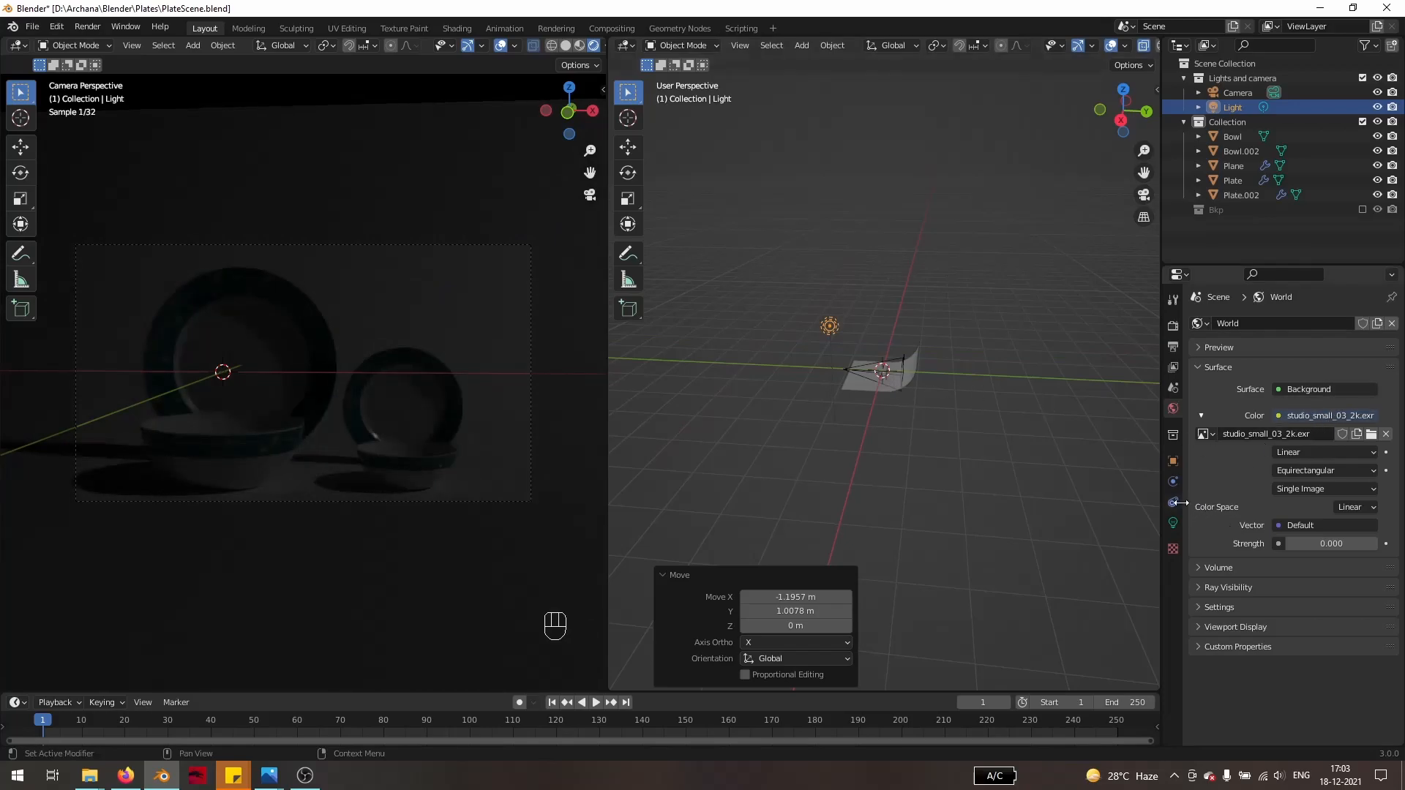
left_click(1175, 521)
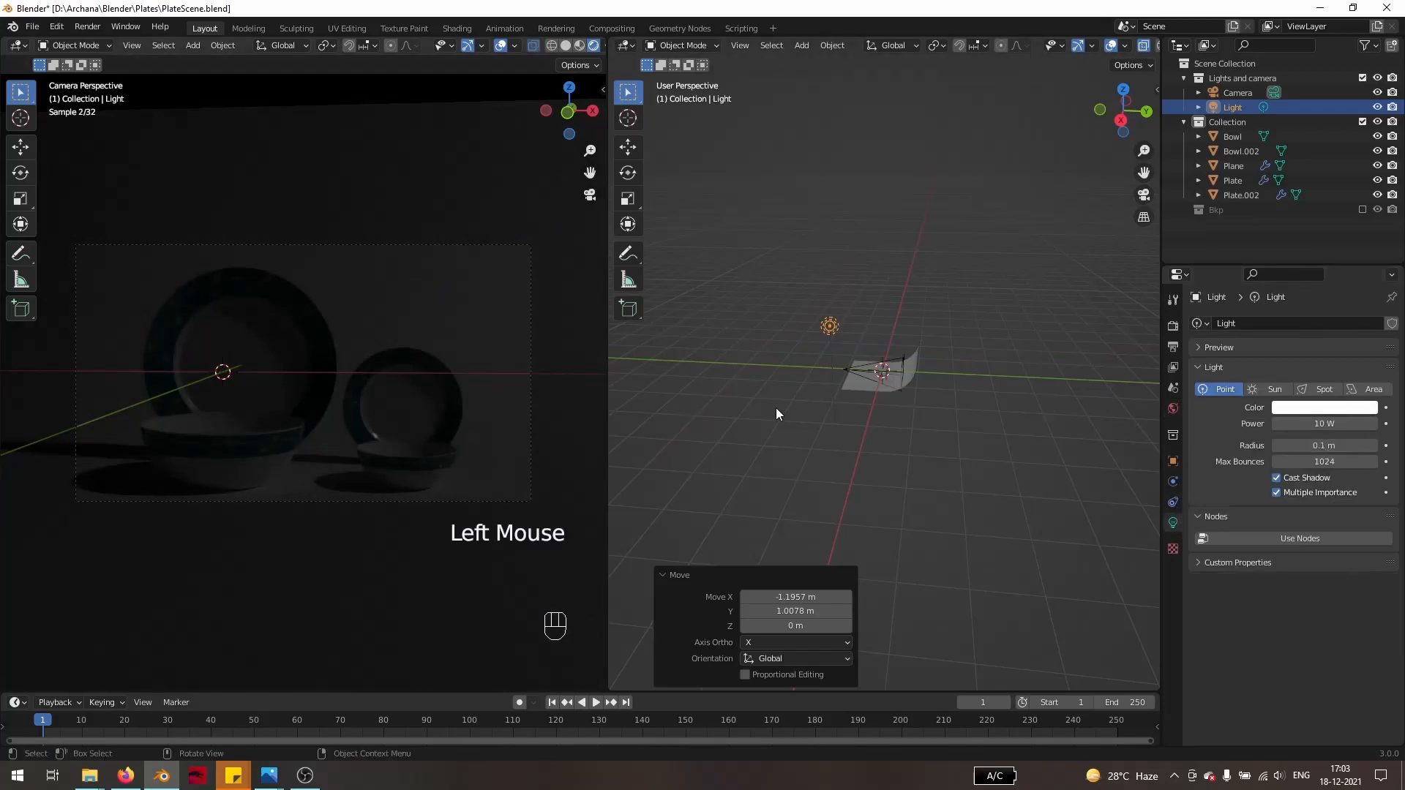
key("g")
key("z")
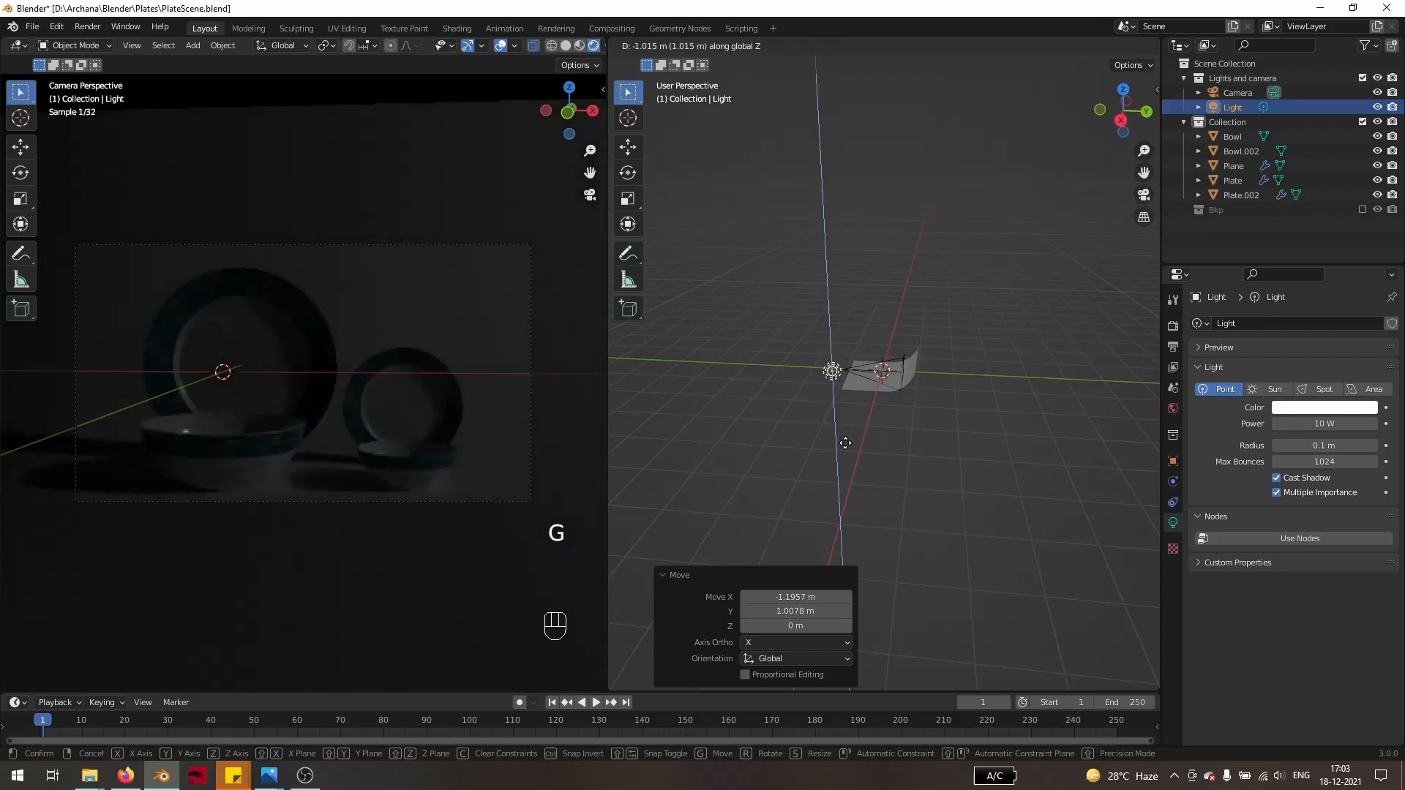
left_click(846, 457)
- Set the light's power to 500 W and its radius to 1.2 m
left_click(1325, 424)
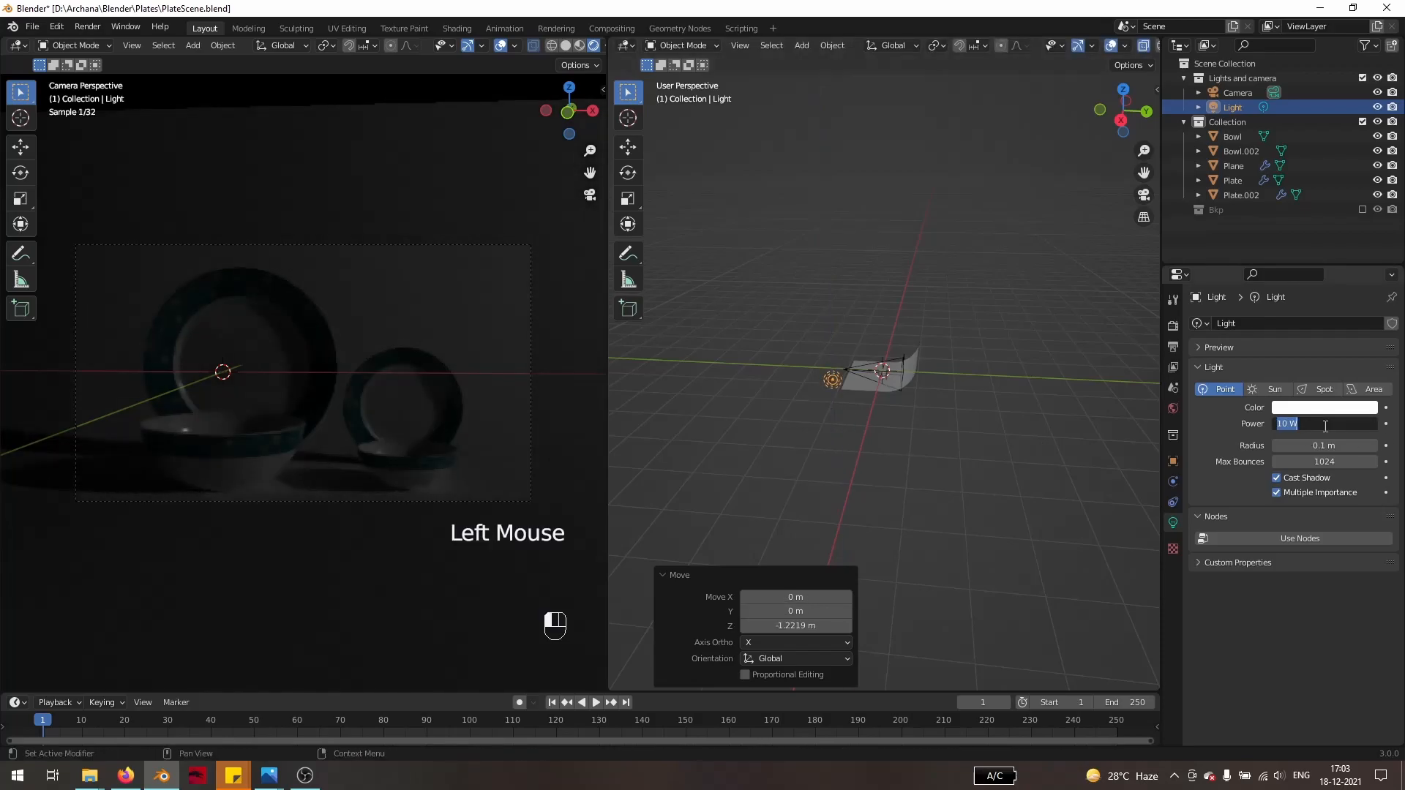
type("500")
key("Return")
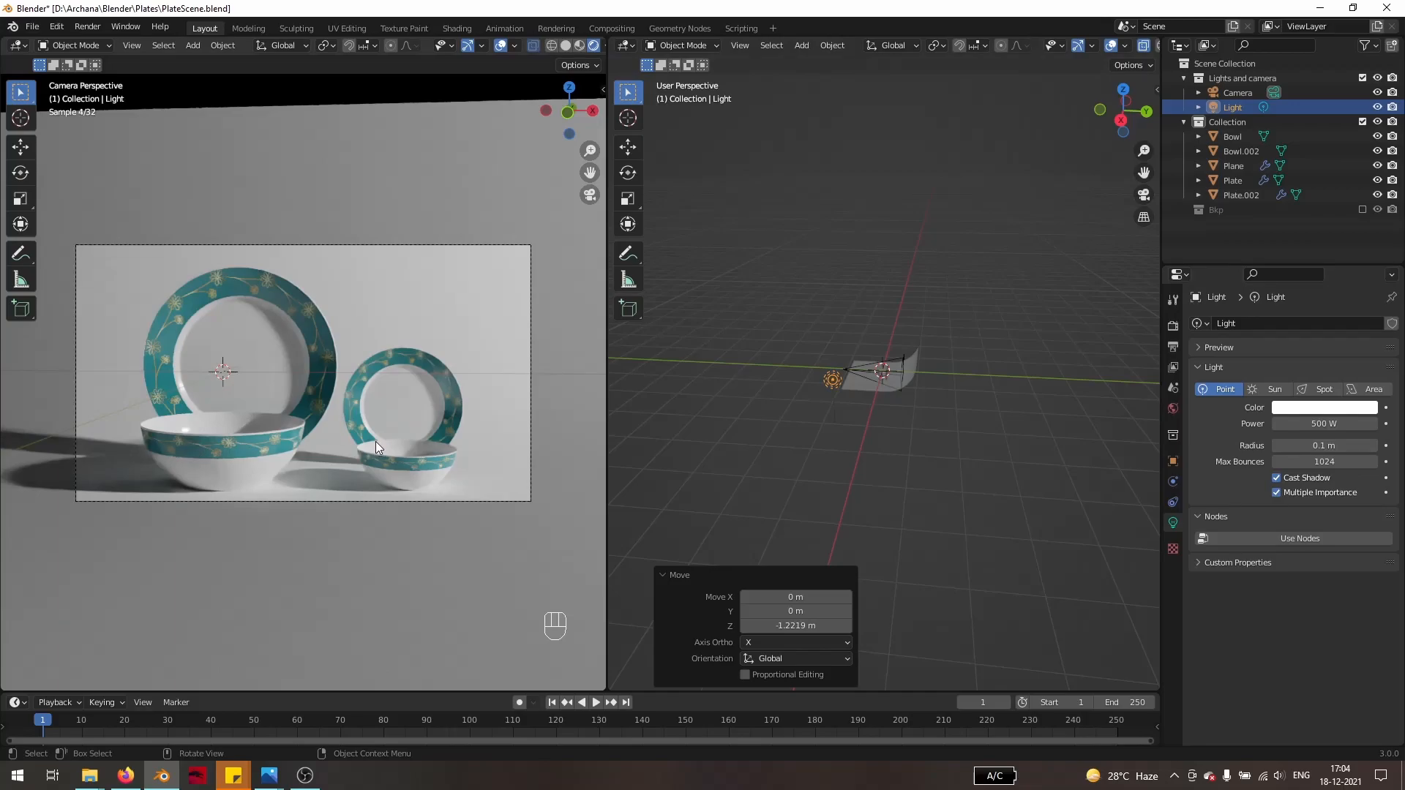
left_click(1300, 445)
type("1.2")
key("Return")
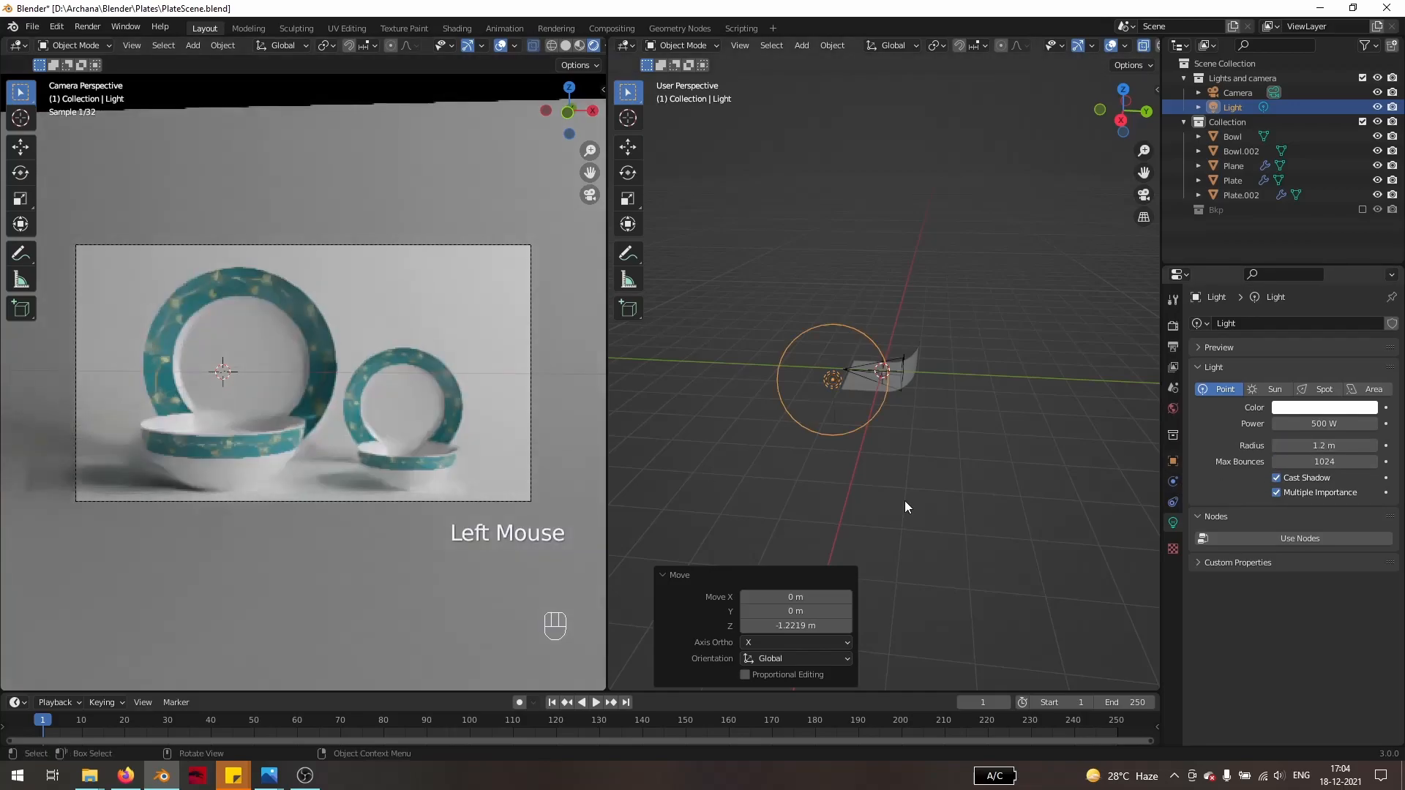
- Move the light freely about -0.09 m in X, -0.35 m in Y and 0.11 m in Z
middle_click_drag(944, 442, 976, 428)
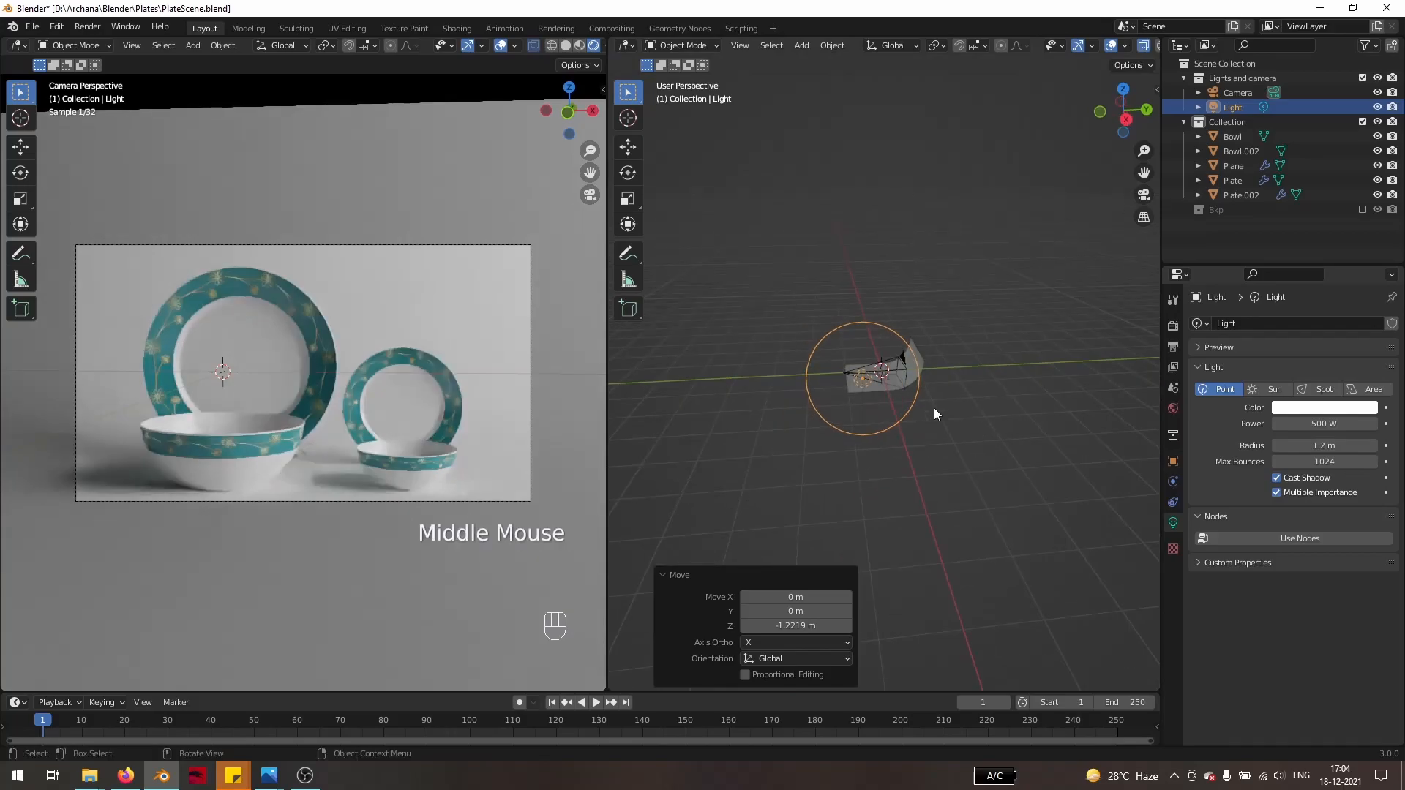
key("g")
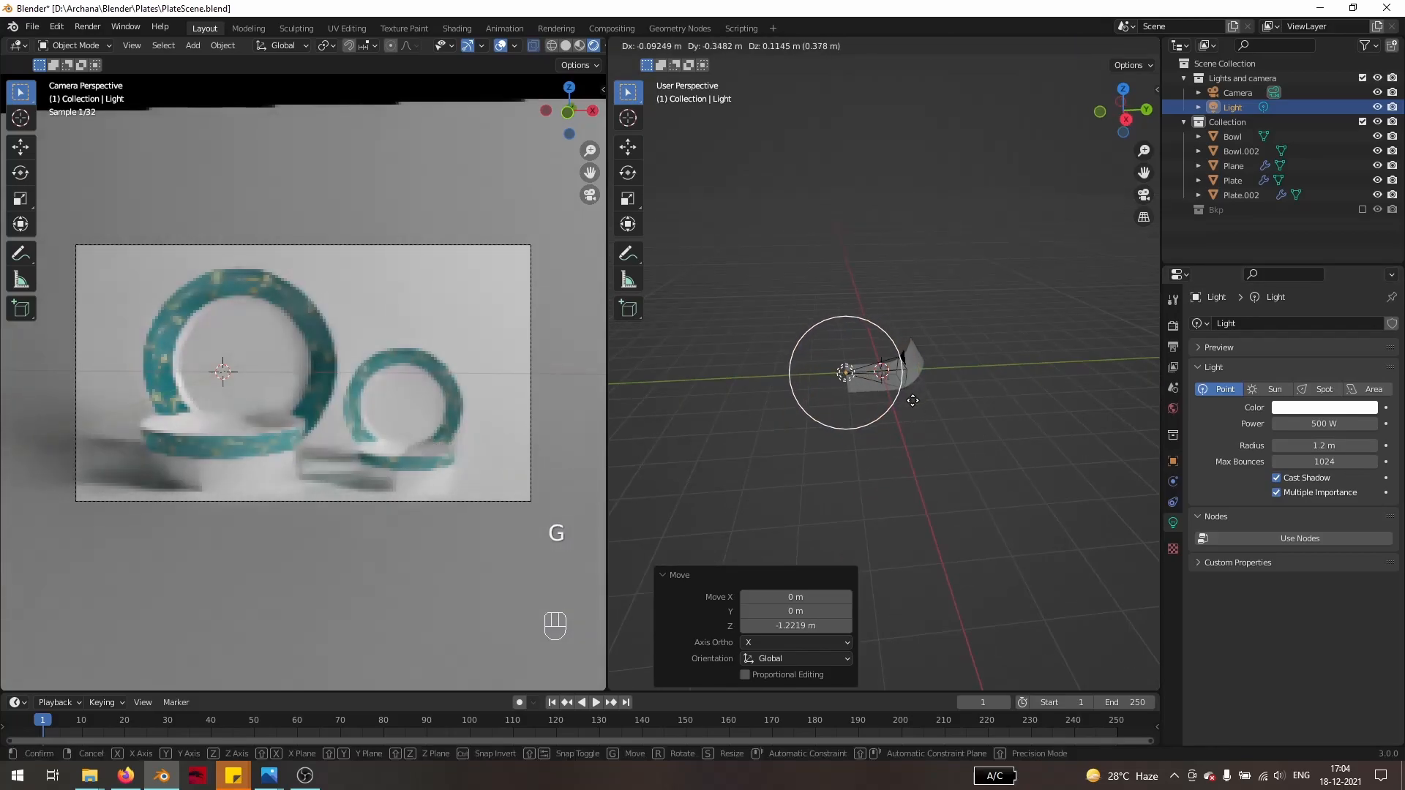
left_click(912, 400)
scroll(320, 472, "up", 1)
scroll(322, 477, "down", 1)
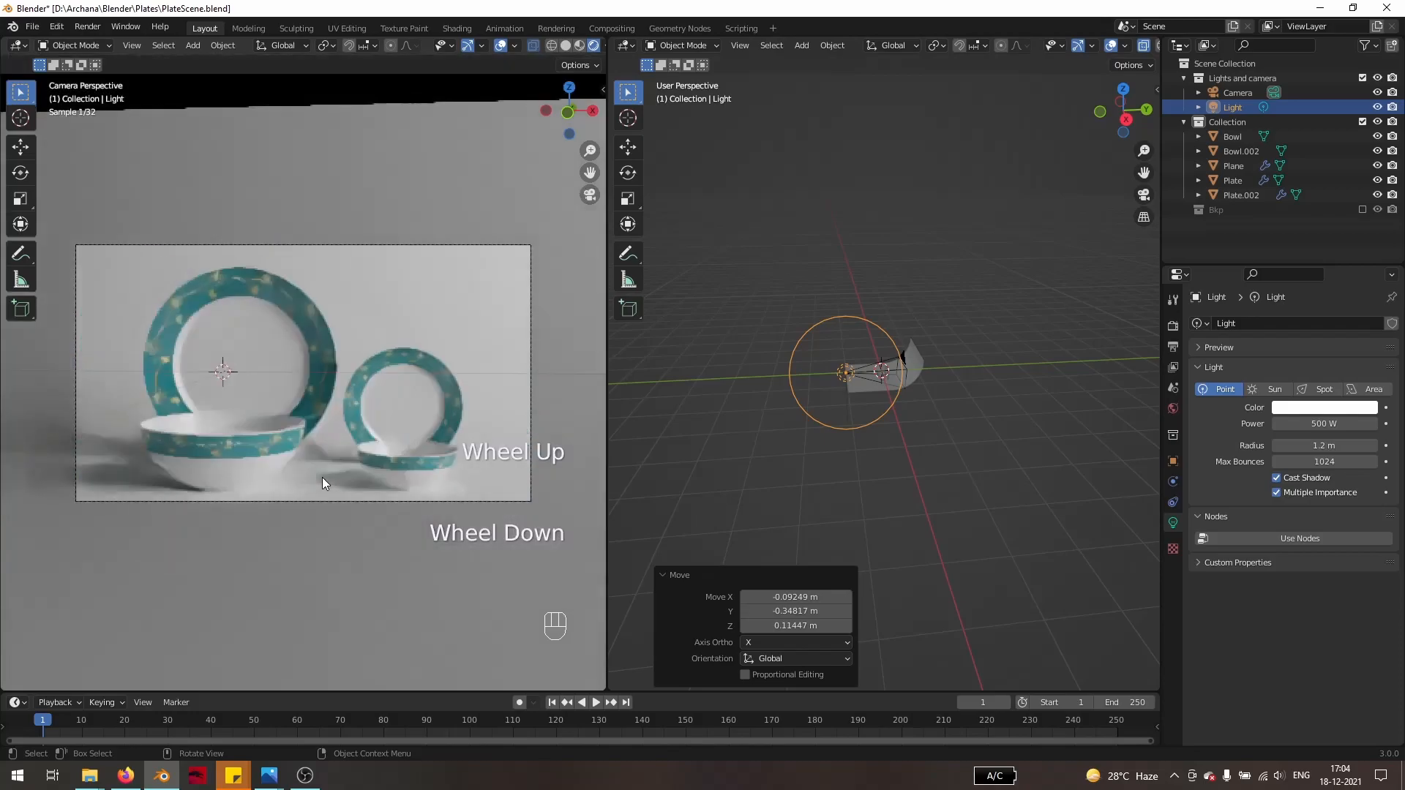
key("KP_0")
key("KP_0")
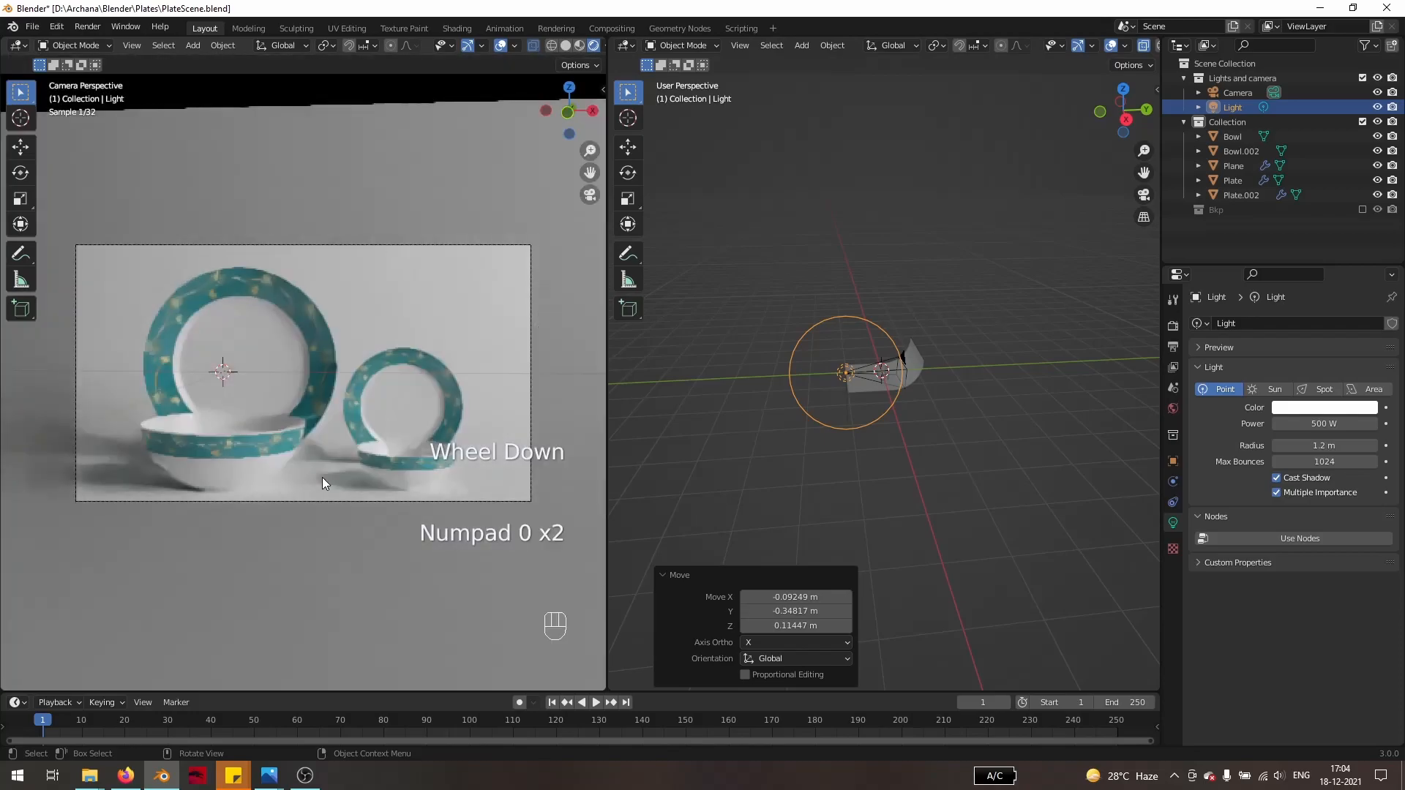
- Lower the light about 0.66 m while shifting it about -0.23 m in Y, away from the backdrop
middle_click_drag(909, 551, 946, 531)
scroll(946, 527, "up", 3)
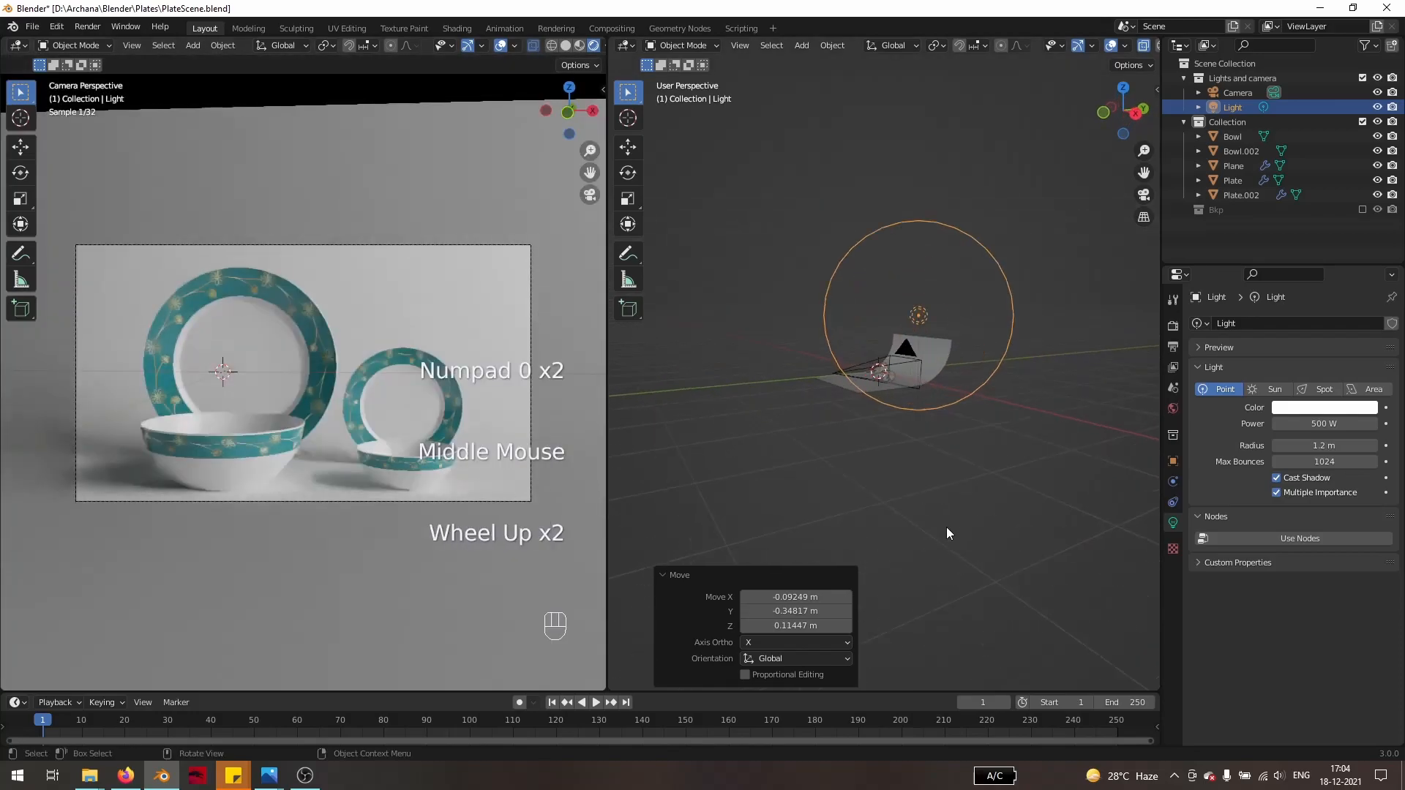
key("g")
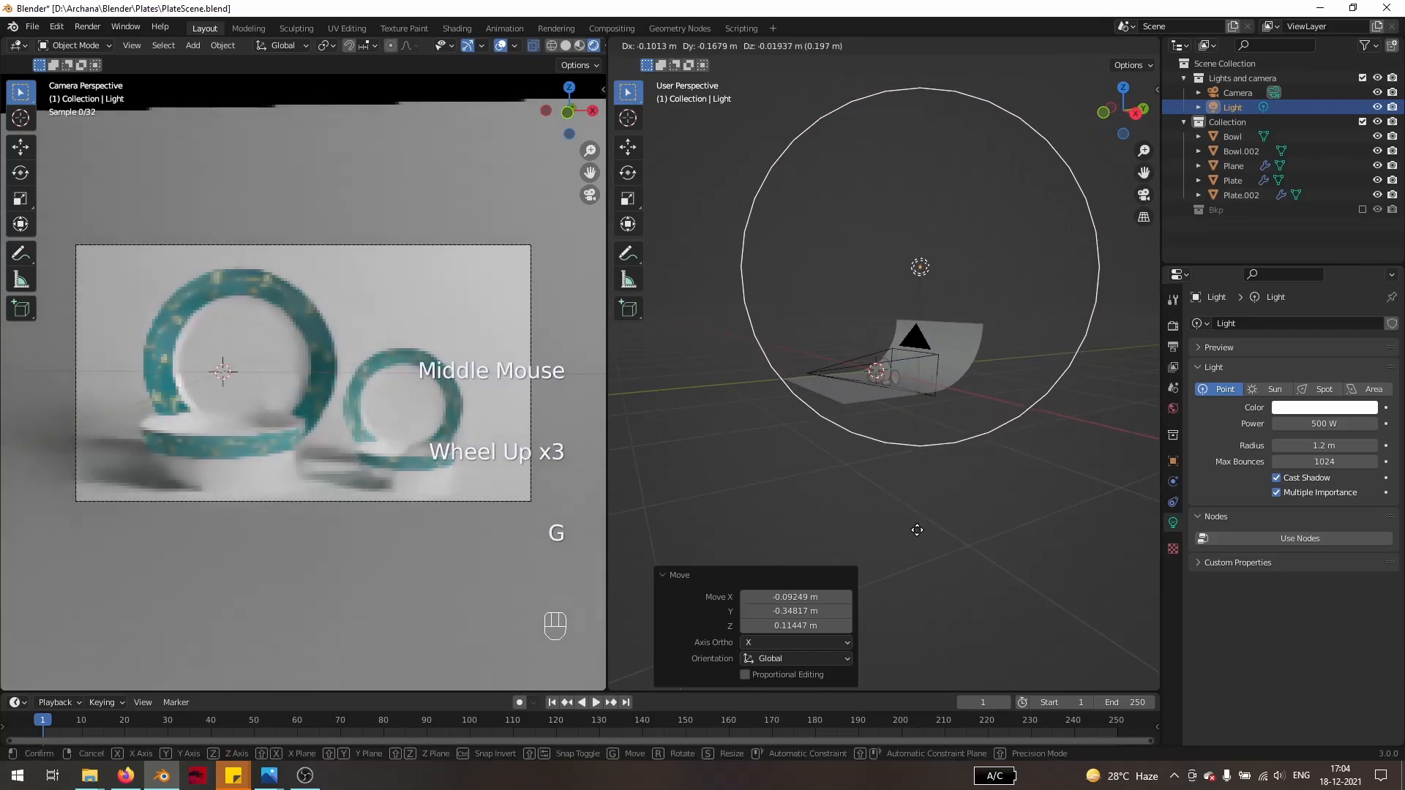
left_click(915, 626)
middle_click_drag(1002, 626, 957, 613)
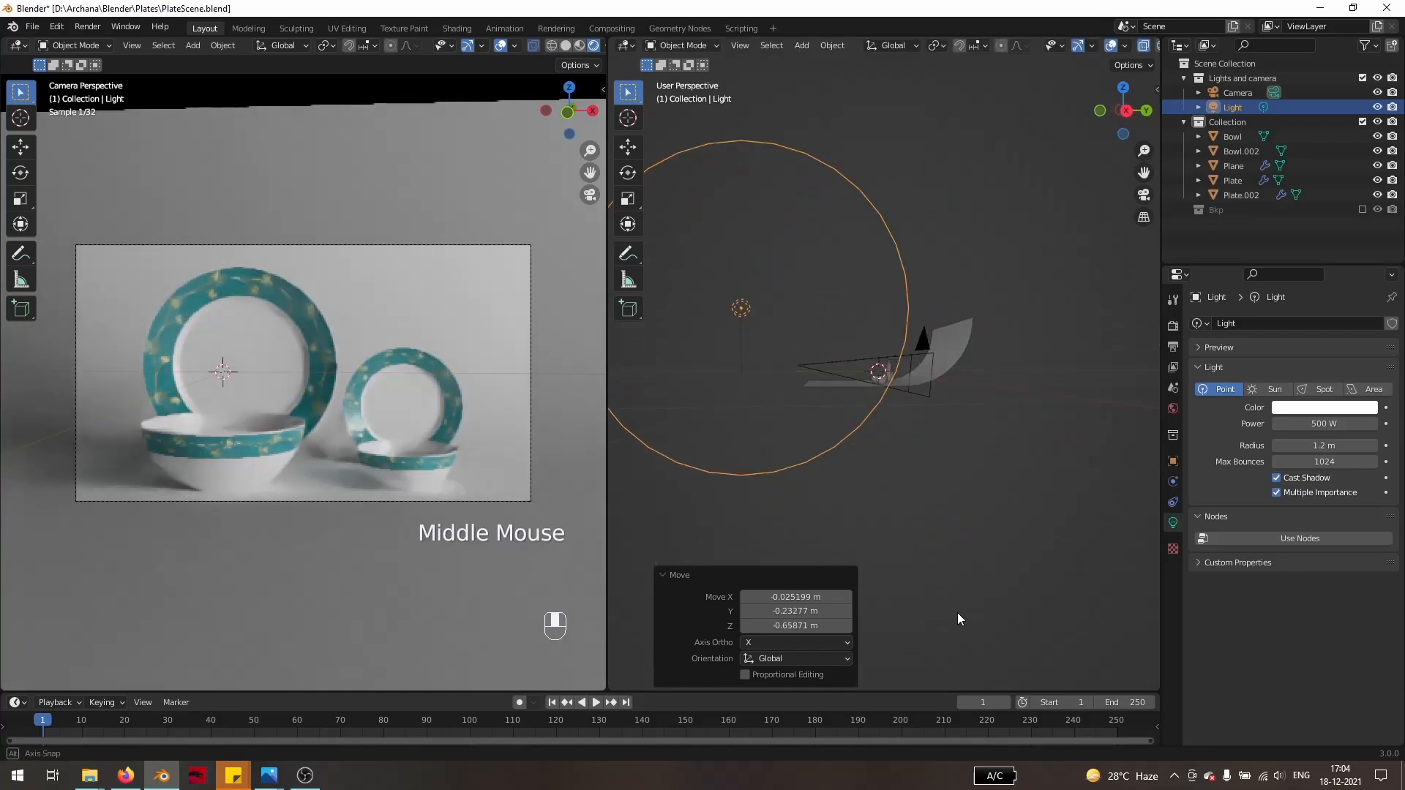
- Set the light's power to 1000 W and move it about 0.27 m in Y and 0.05 m upward
left_click(1325, 424)
type("100")
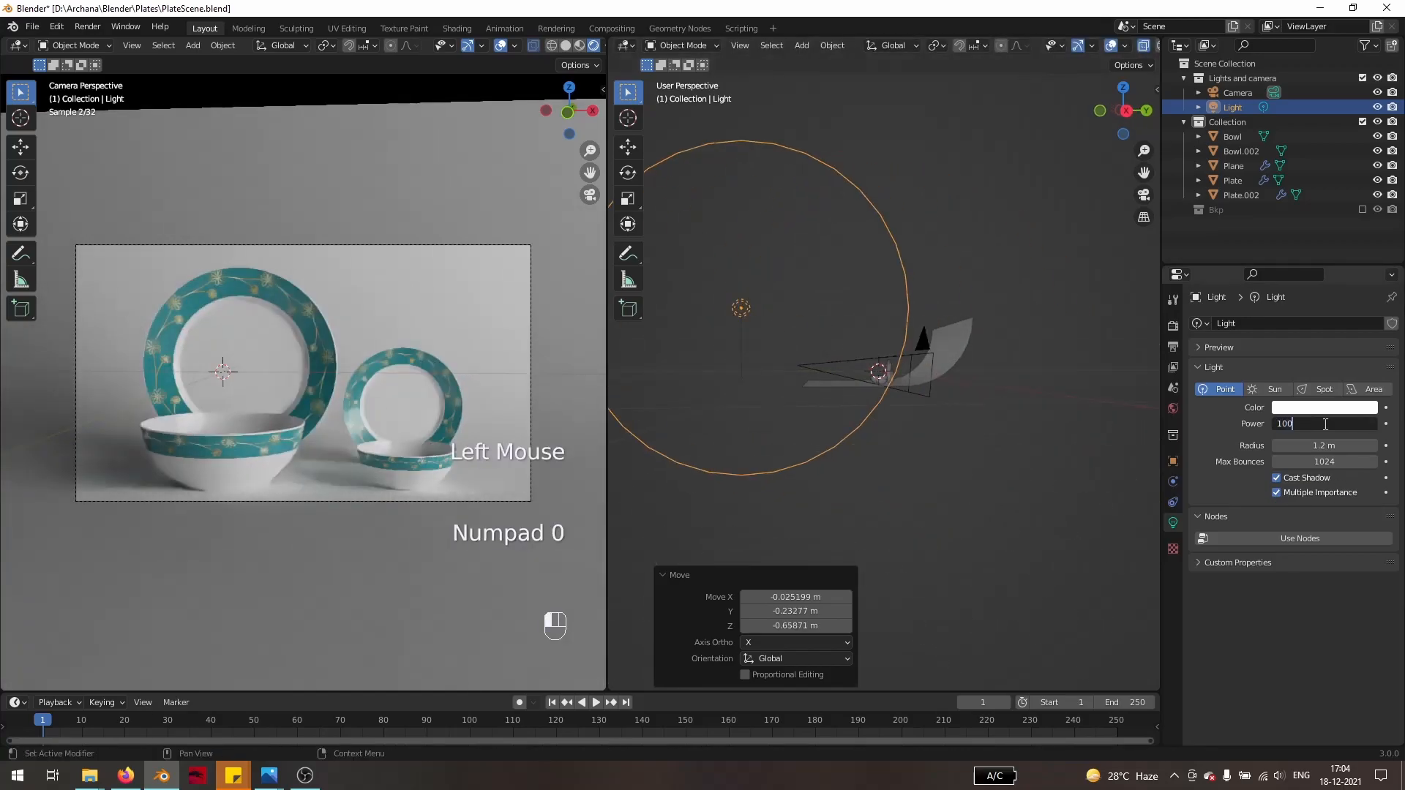
key("Return")
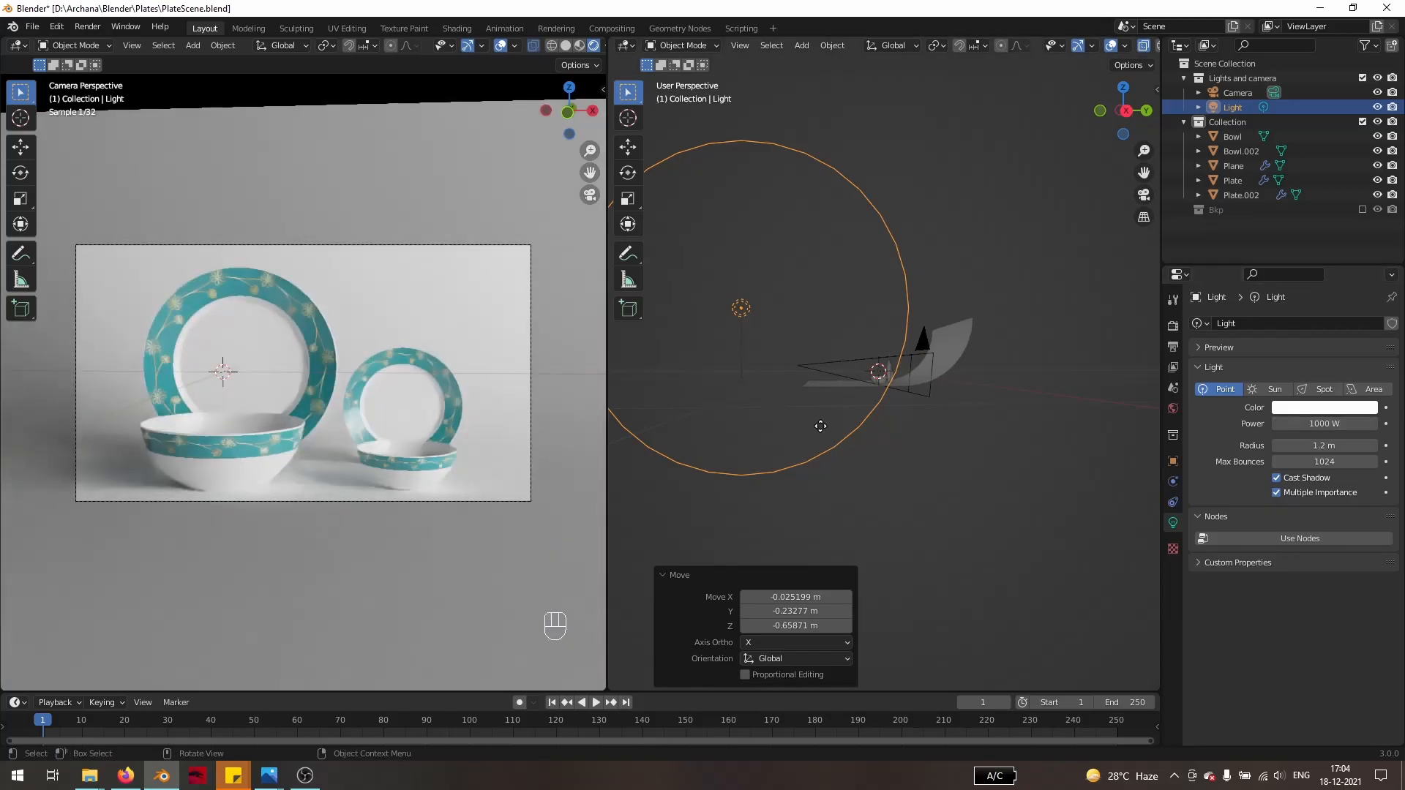
key("g")
left_click(694, 449)
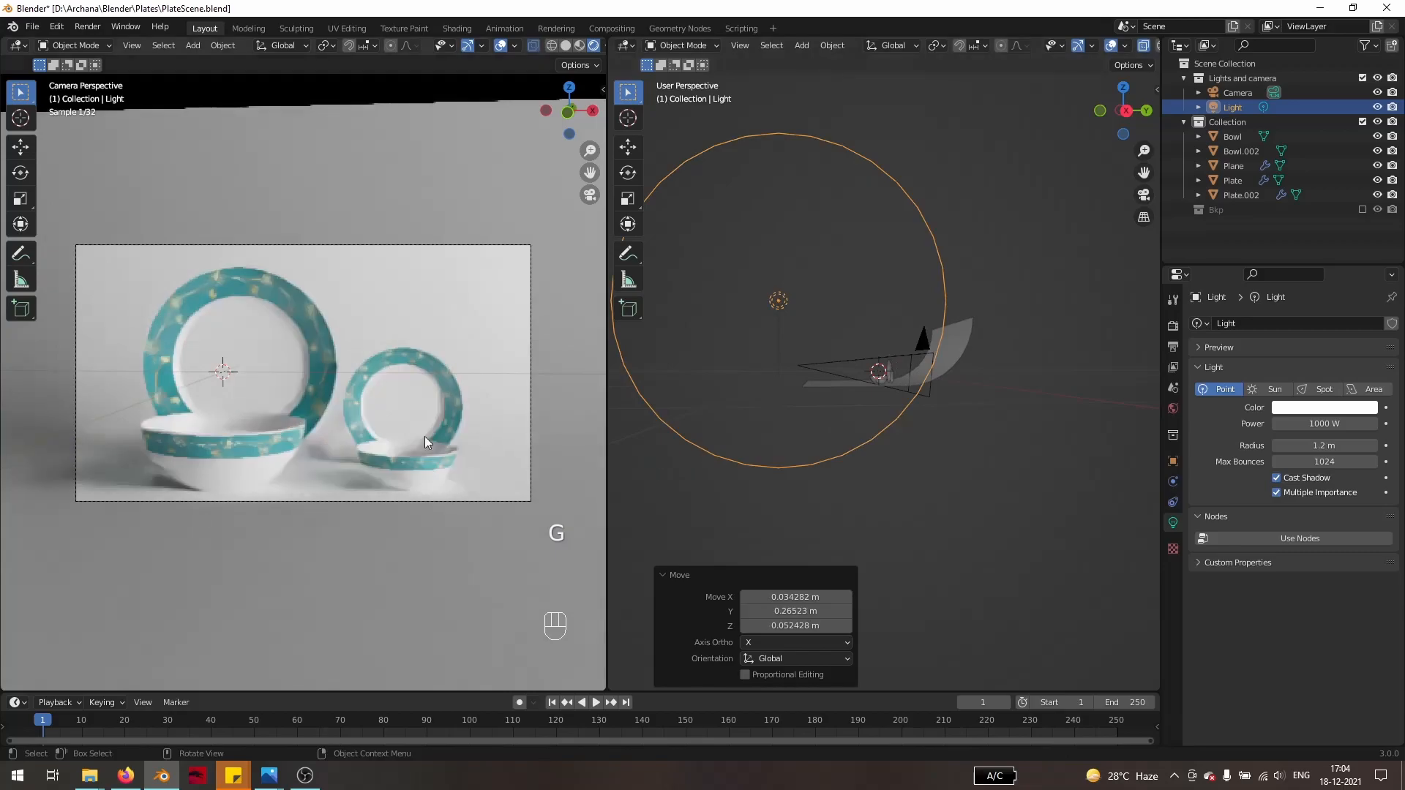
- Set the light's radius to 2 m and inspect the softened shadows on the dinnerware up close in the camera view
left_click(1322, 445)
type("2")
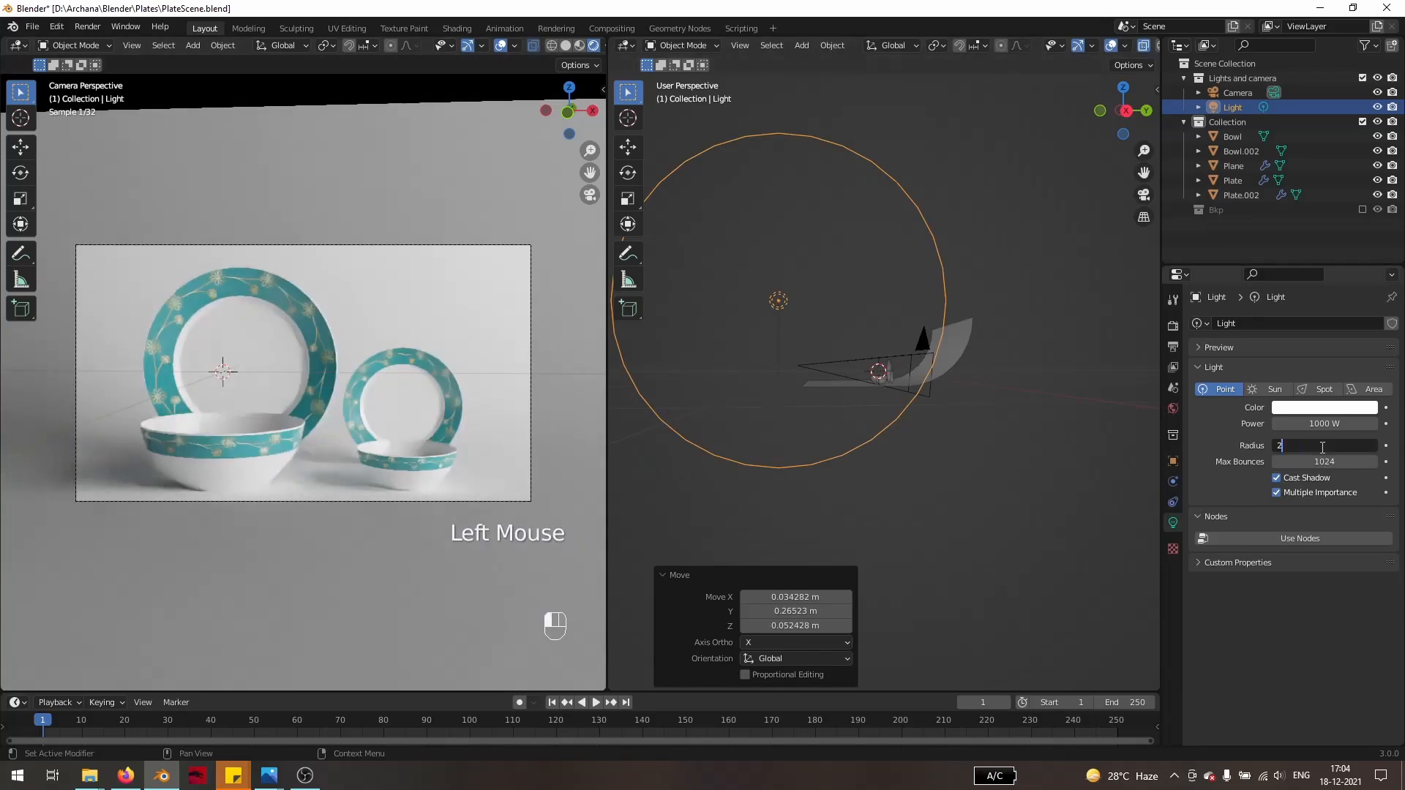
key("Return")
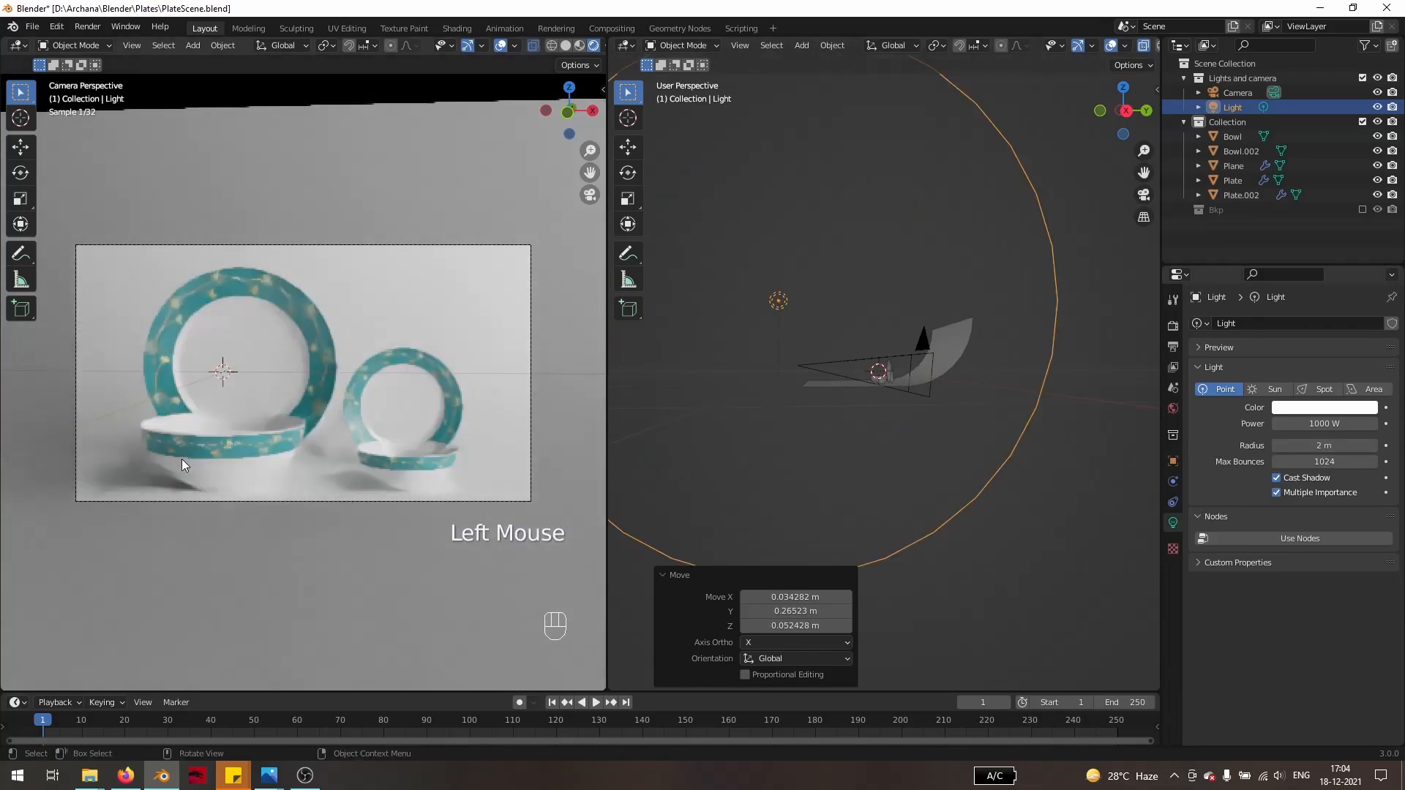
scroll(331, 512, "up", 2)
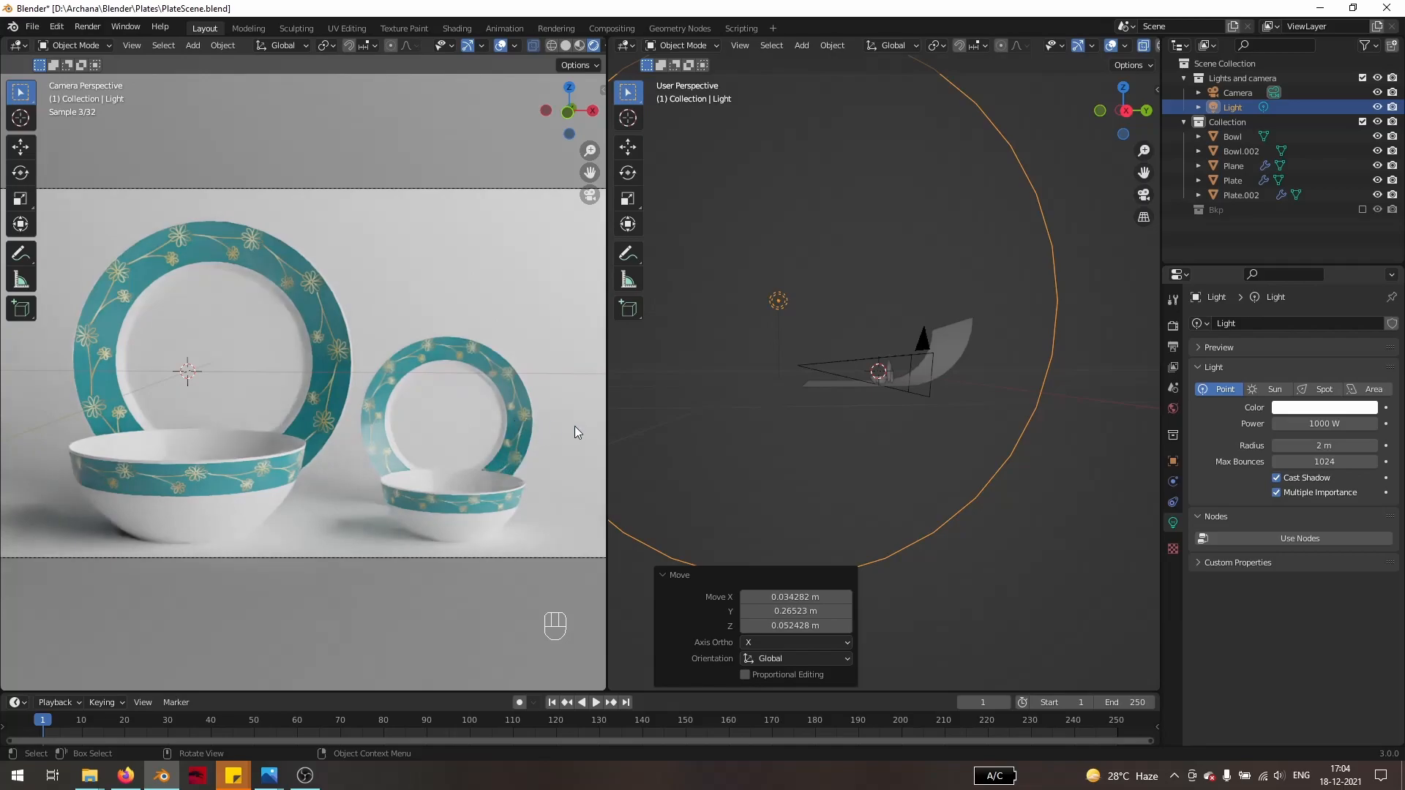
- Add a second point light at the world origin, among the dinnerware
scroll(843, 402, "down", 2)
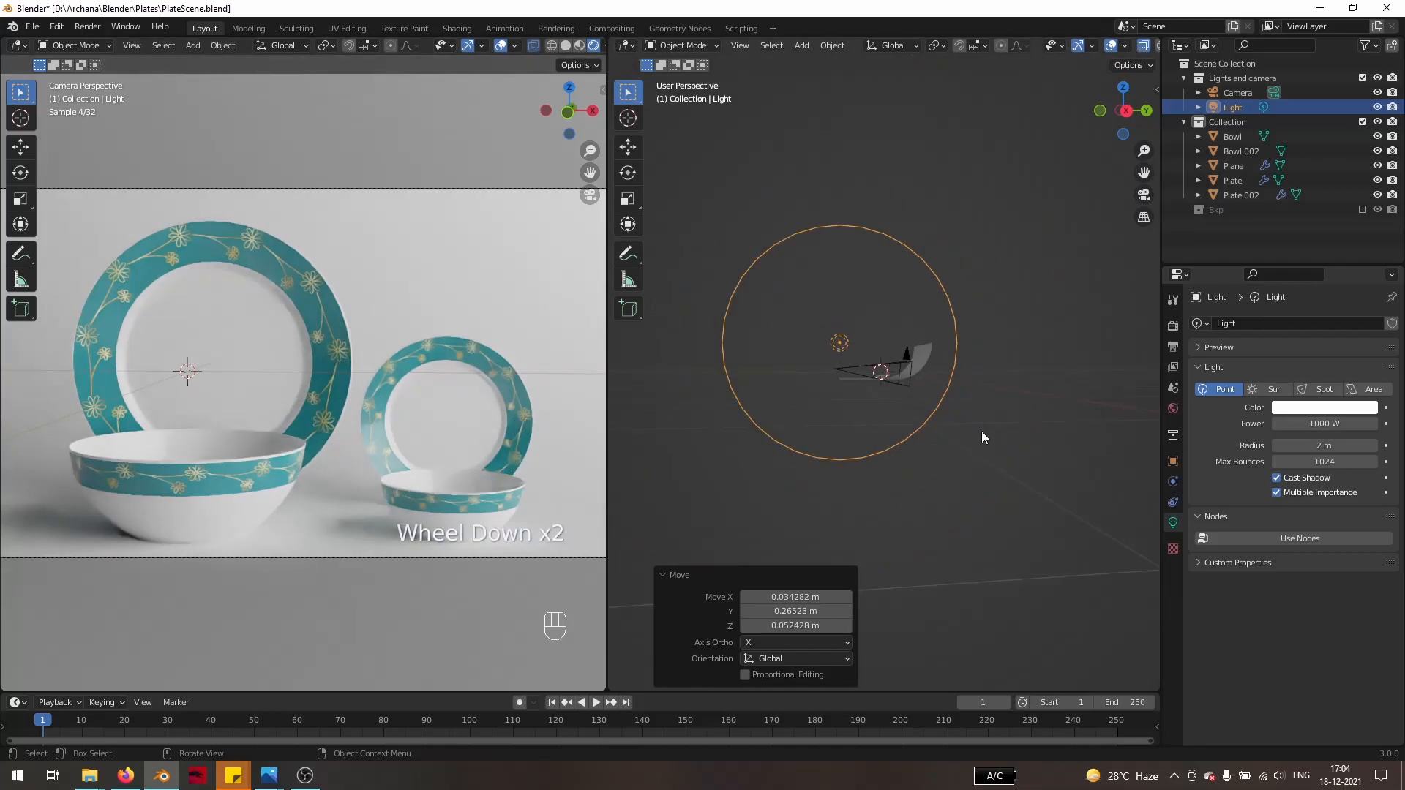
middle_click_drag(981, 432, 793, 450)
key("shift+a")
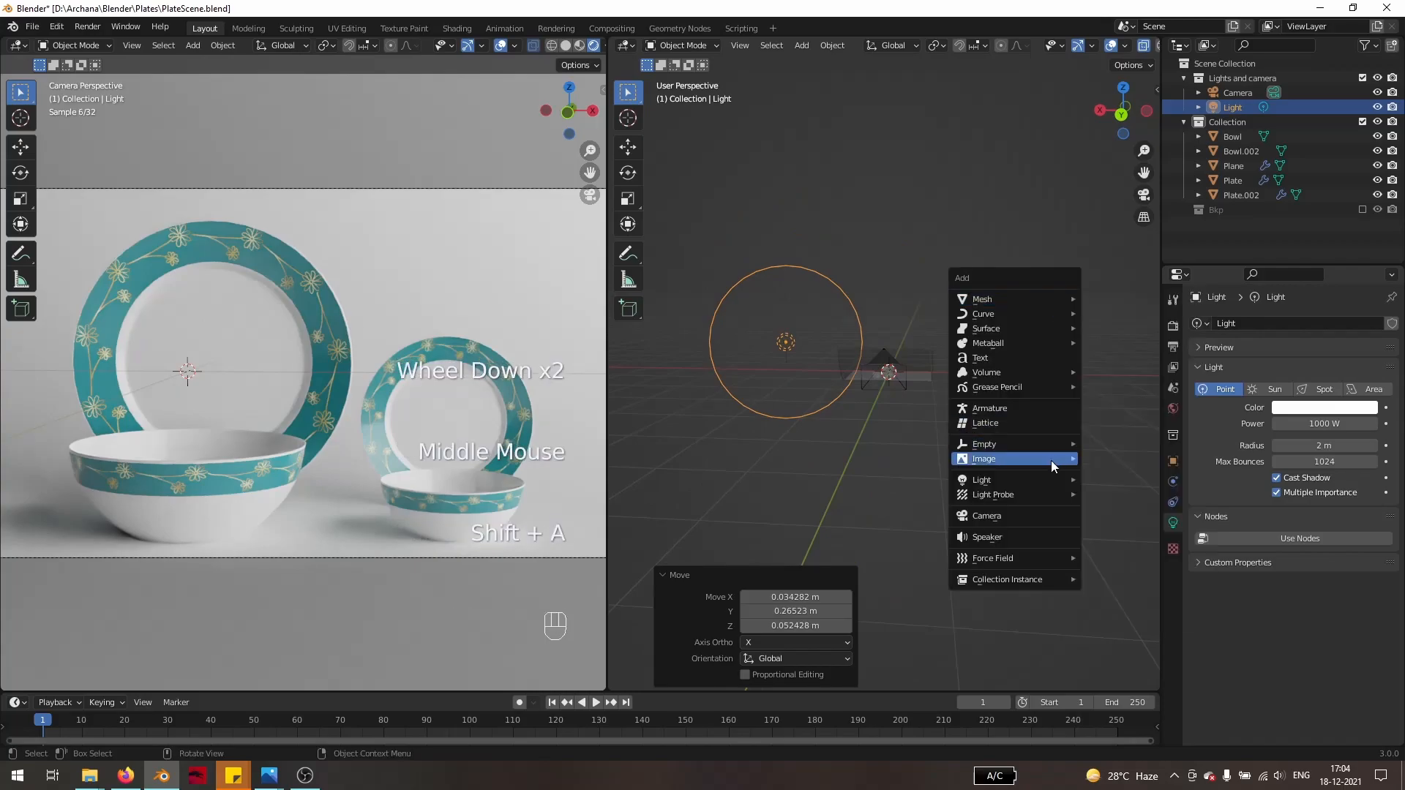
mouse_move(1035, 480)
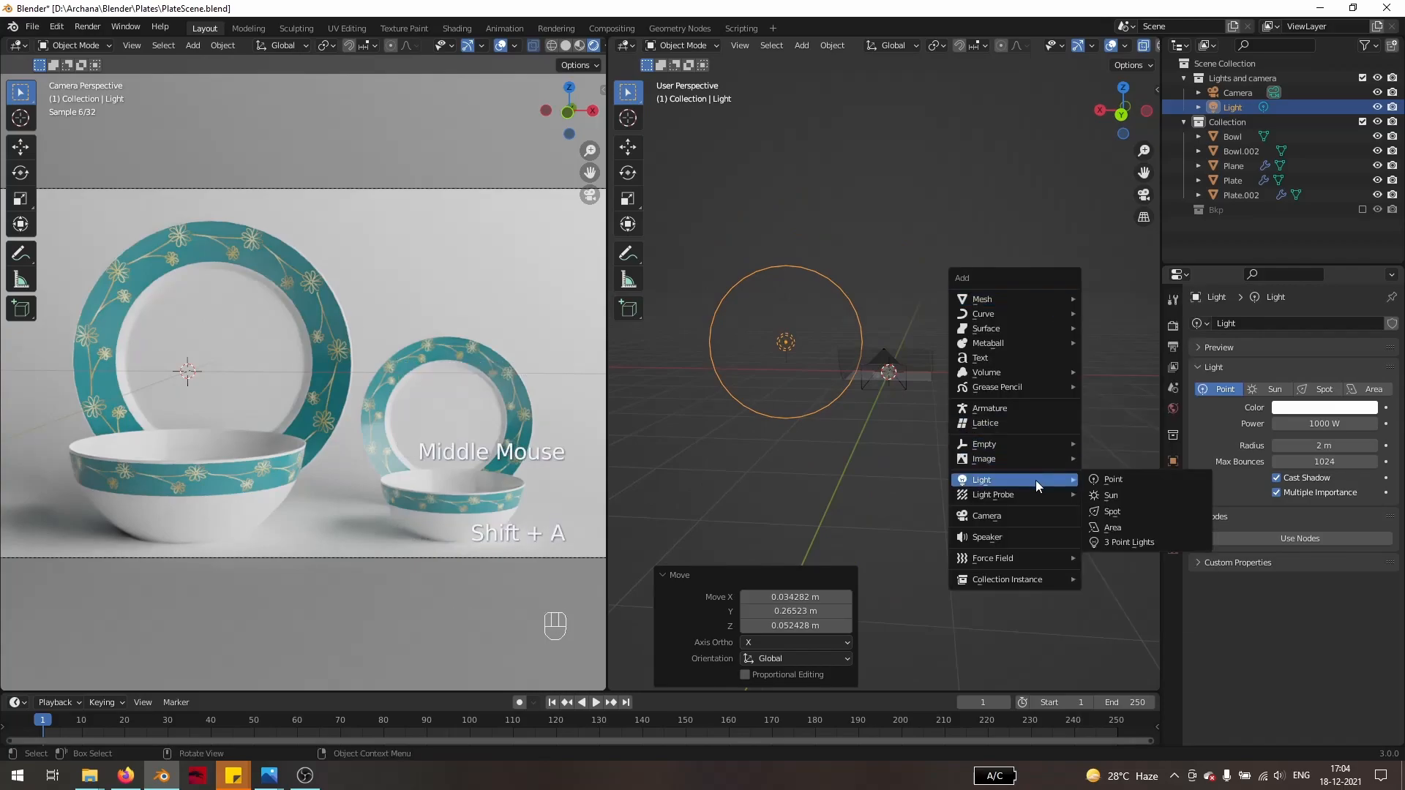
left_click(1112, 480)
middle_click_drag(962, 423, 860, 414)
scroll(885, 420, "up", 1)
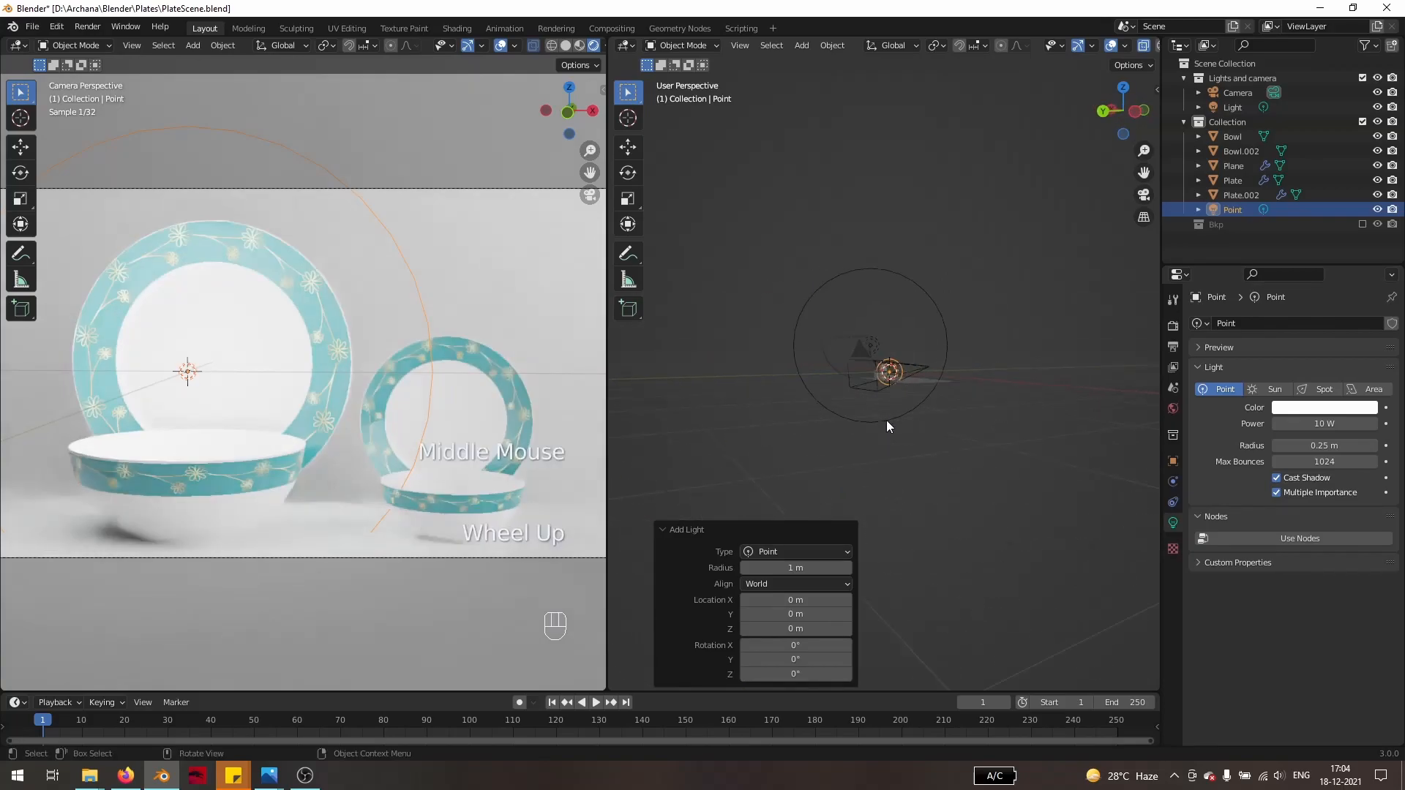
- Move the new point light behind the dinnerware, about -0.71 m in X, 1.32 m in Y and -0.26 m in Z
middle_click_drag(1000, 433, 817, 478)
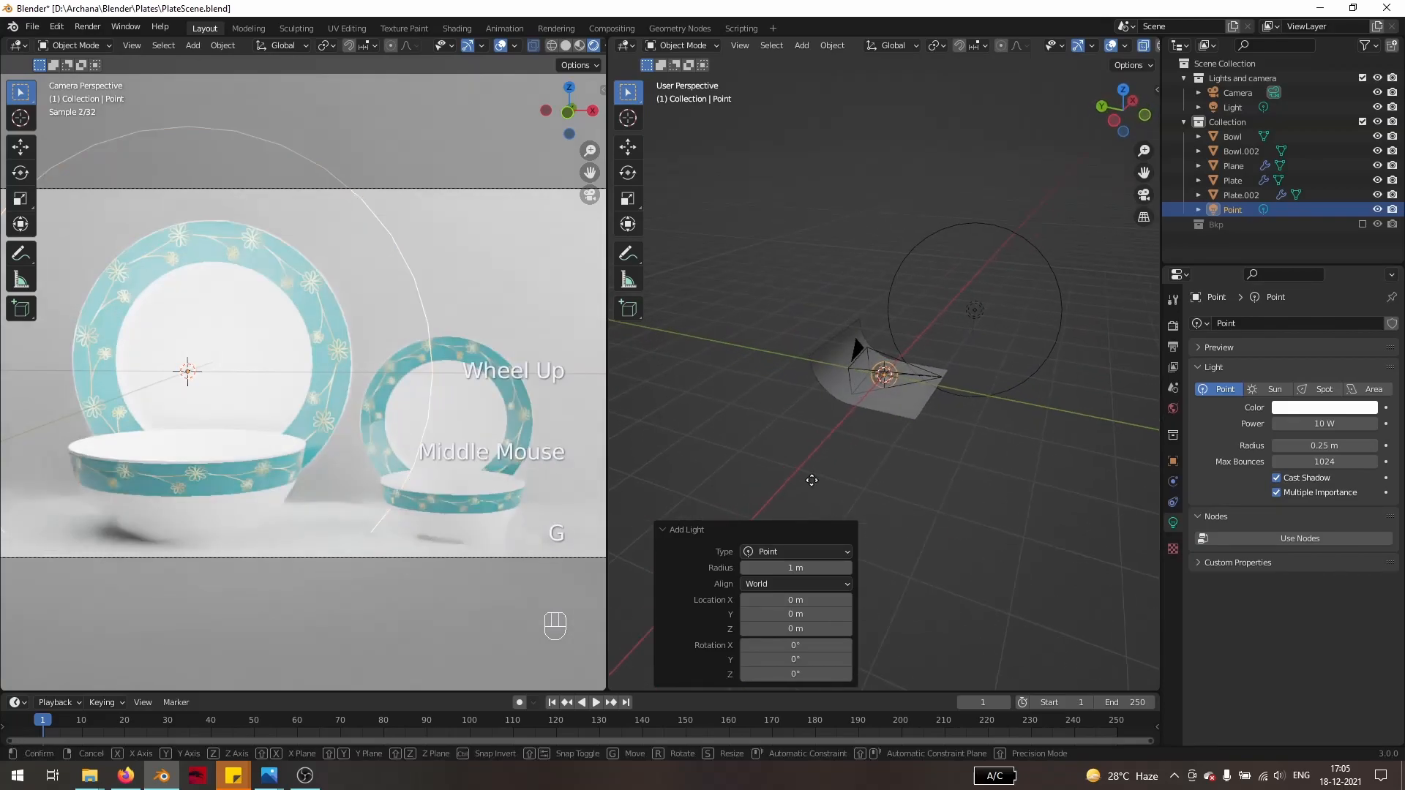
key("g")
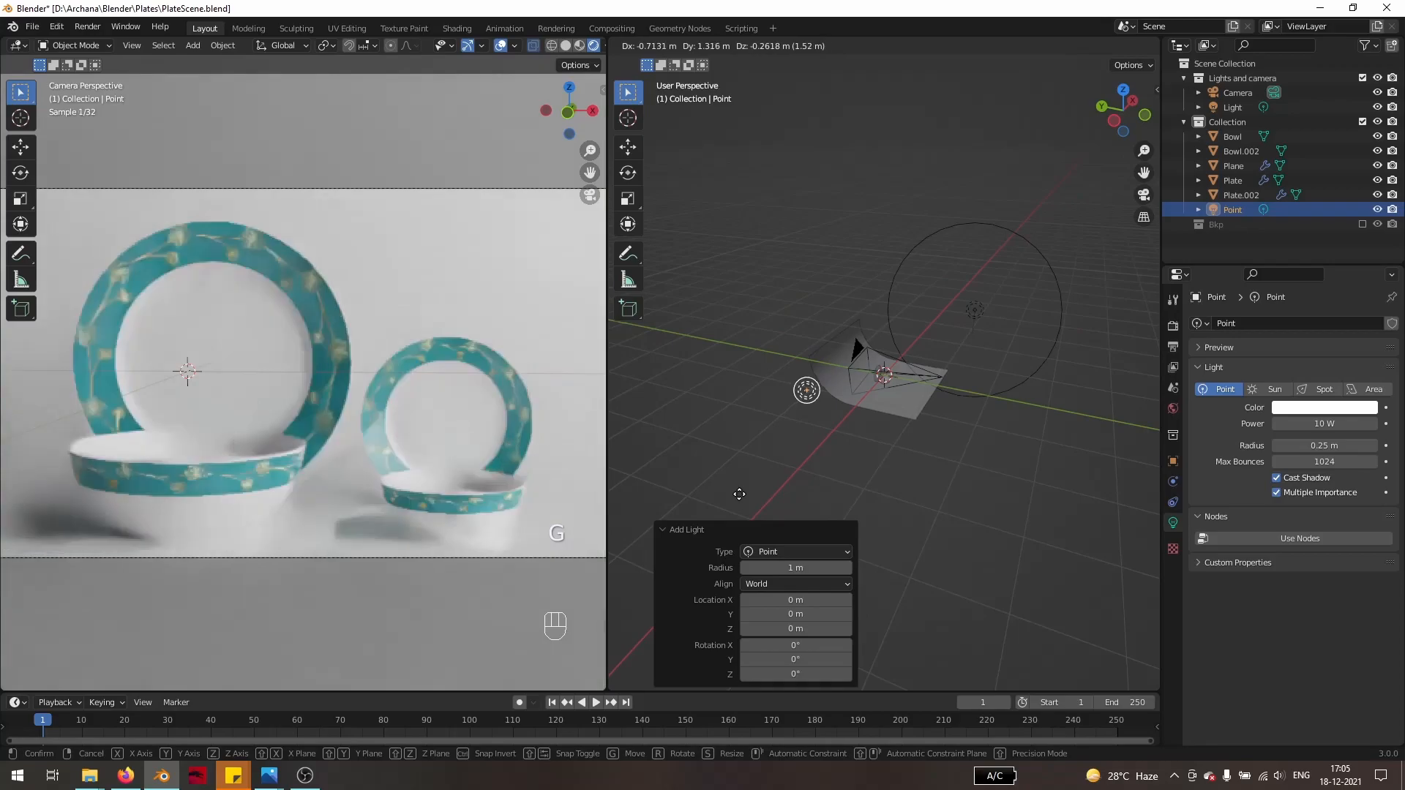
left_click(739, 494)
scroll(832, 463, "up", 2)
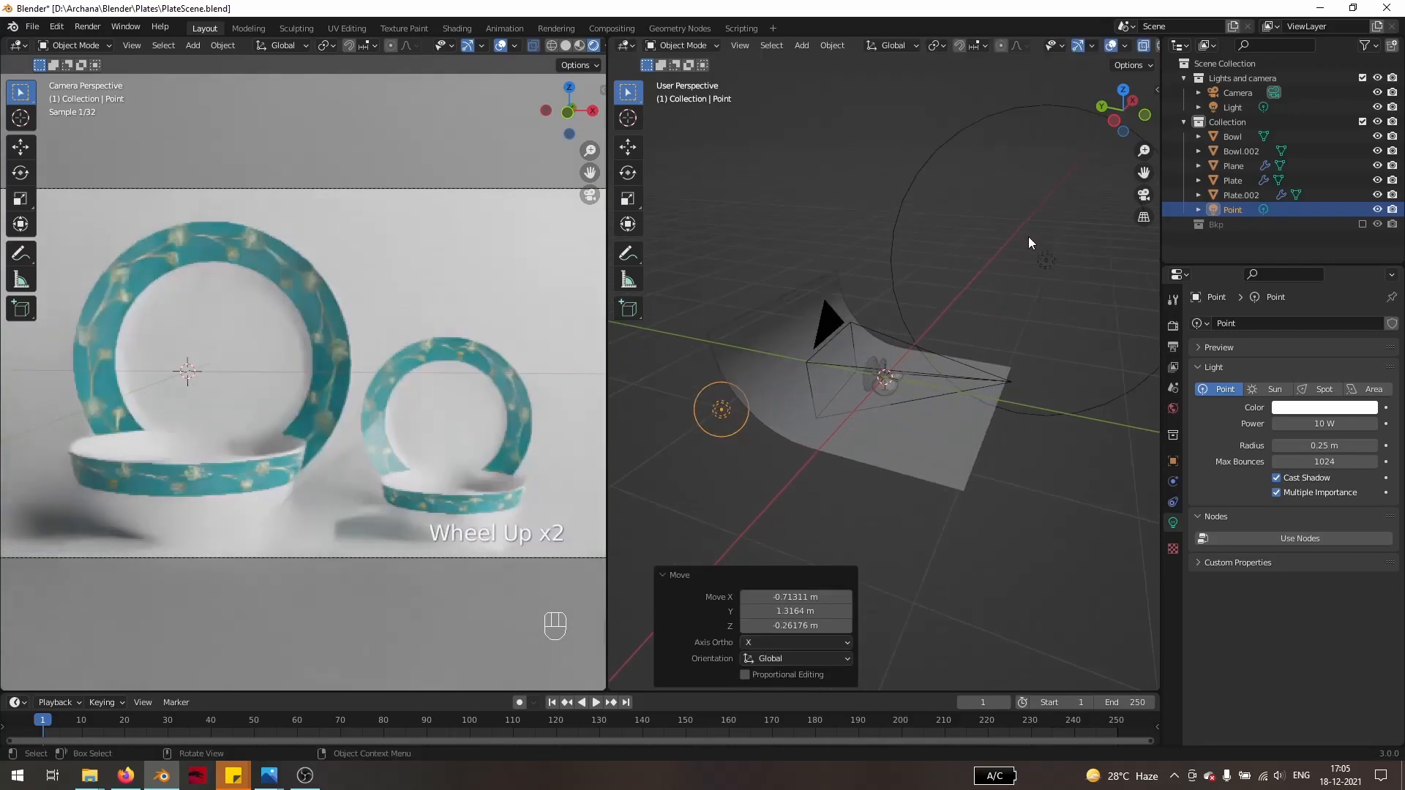
- Hide the original light and set the new point light's power to 25 W
left_click(1045, 260)
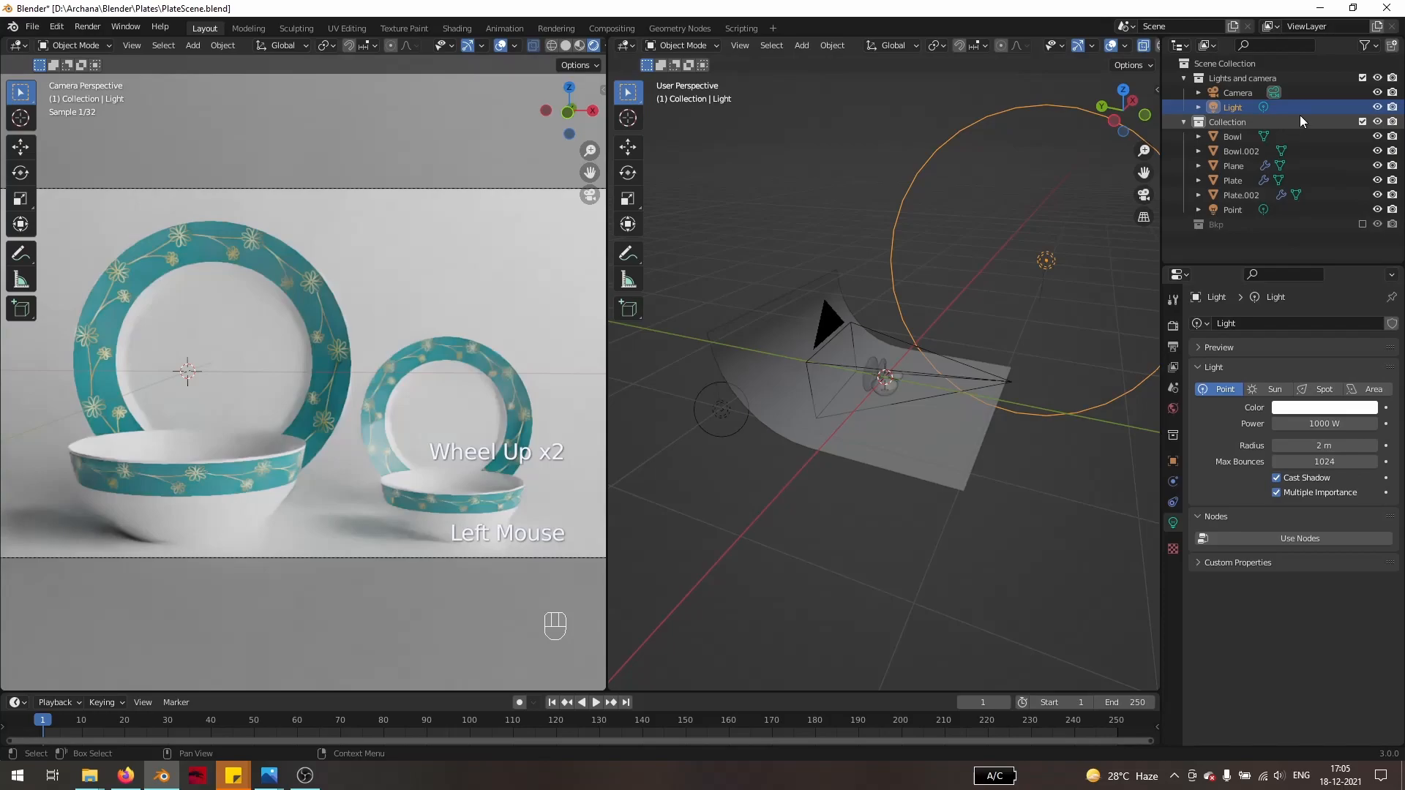
key("h")
left_click(723, 417)
double_click(1320, 424)
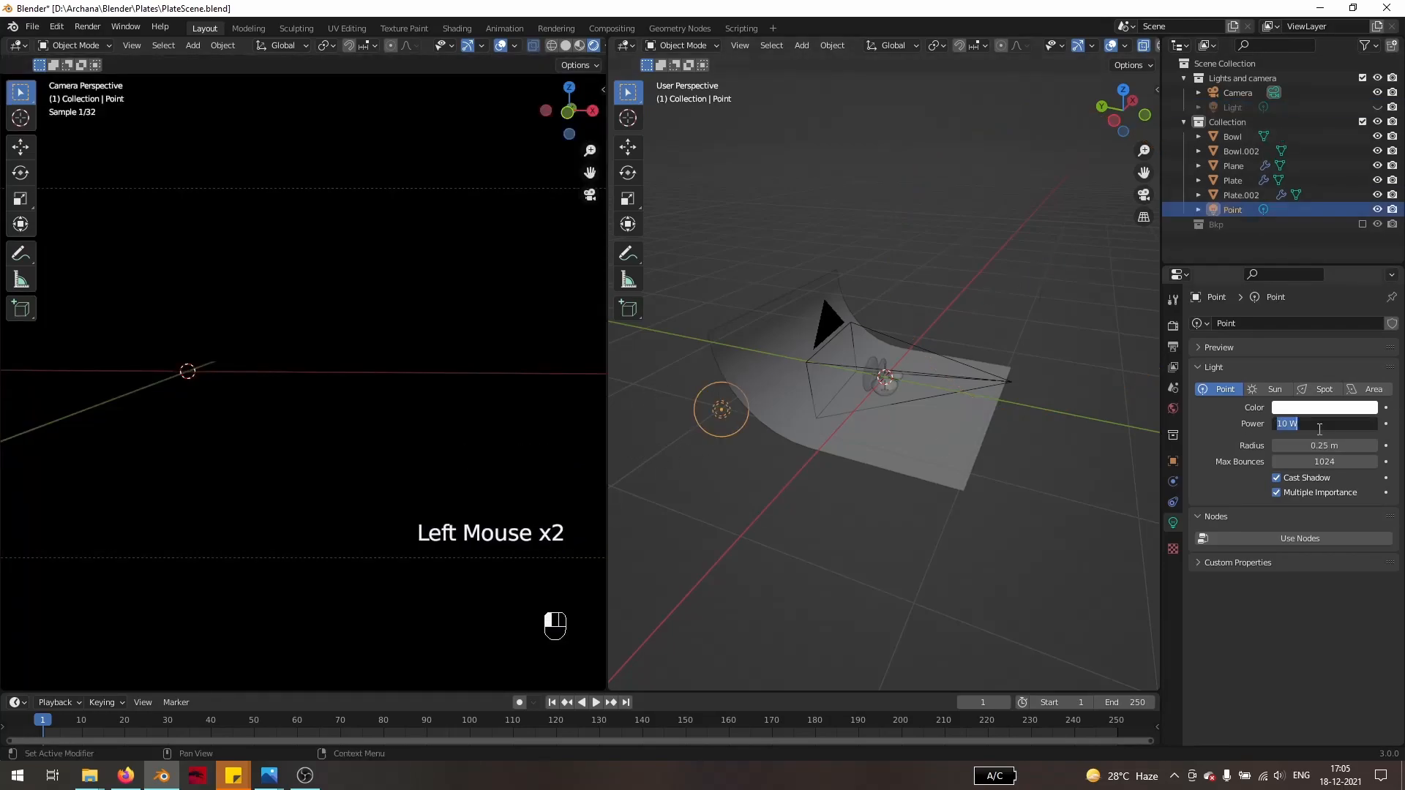
type("25")
key("Return")
- Move the new point light about -0.13 m in Y and -0.09 m in Z and examine its surroundings near the dinnerware
key("g")
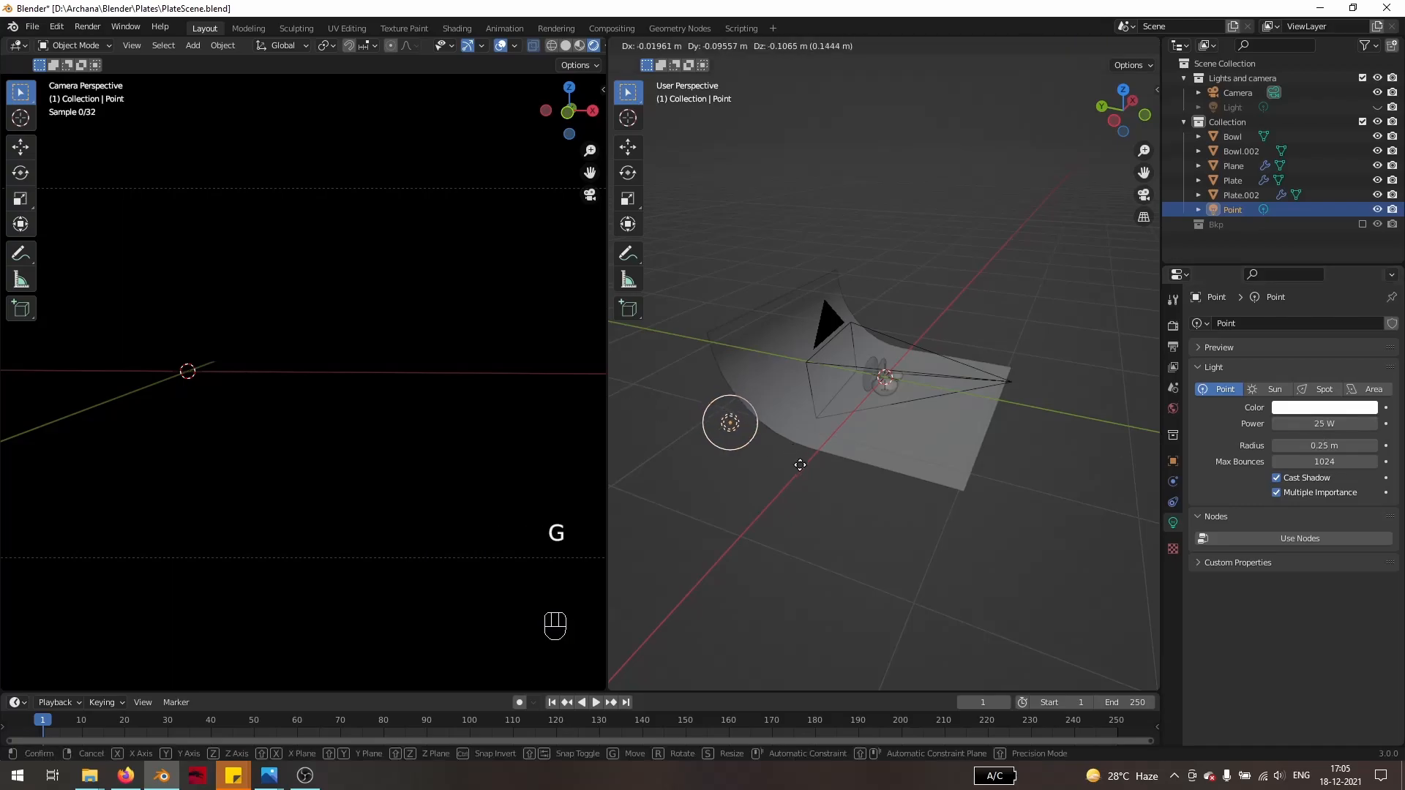
left_click(839, 481)
scroll(839, 486, "up", 5)
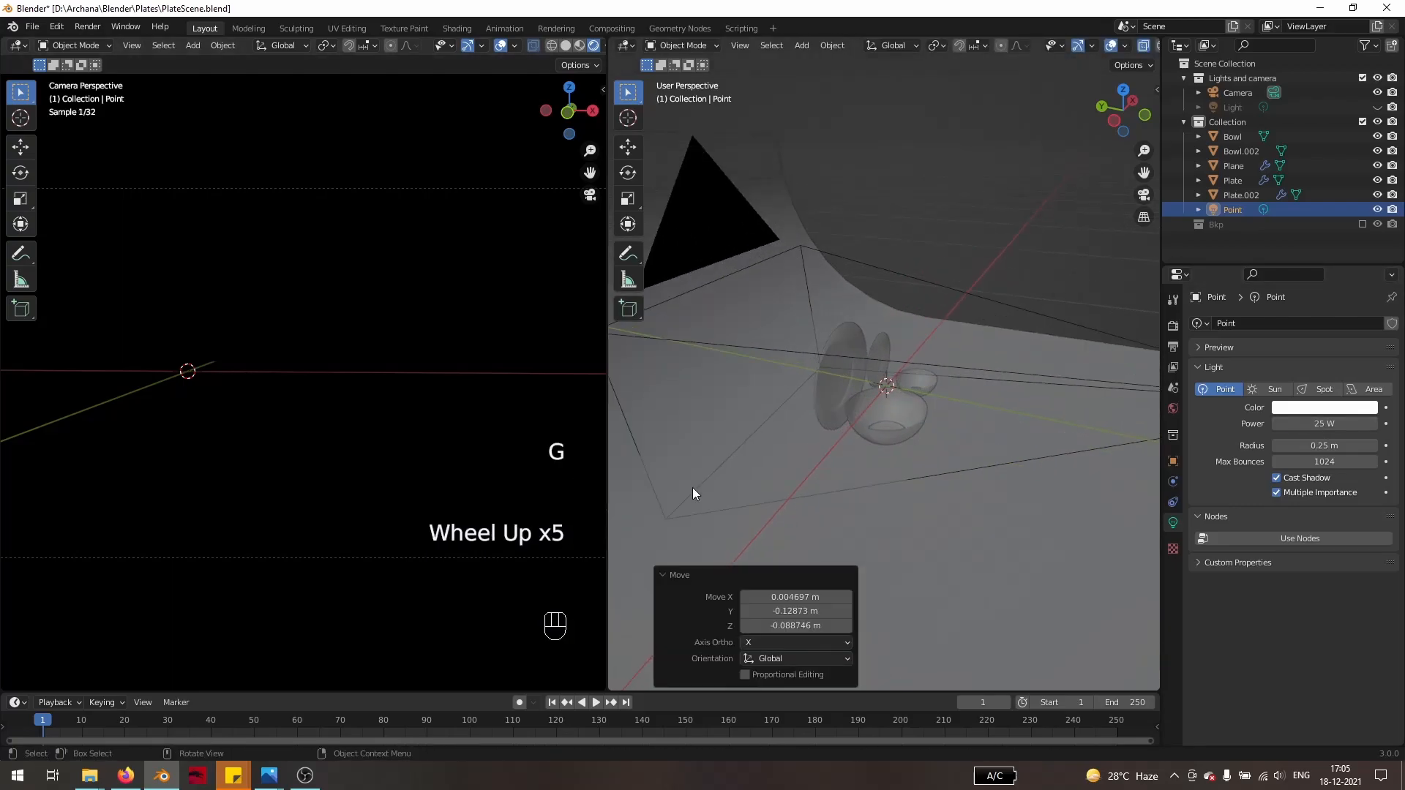
mouse_move(838, 489)
middle_mouse_down()
mouse_move(840, 500)
mouse_move(842, 449)
mouse_move(836, 509)
middle_mouse_up()
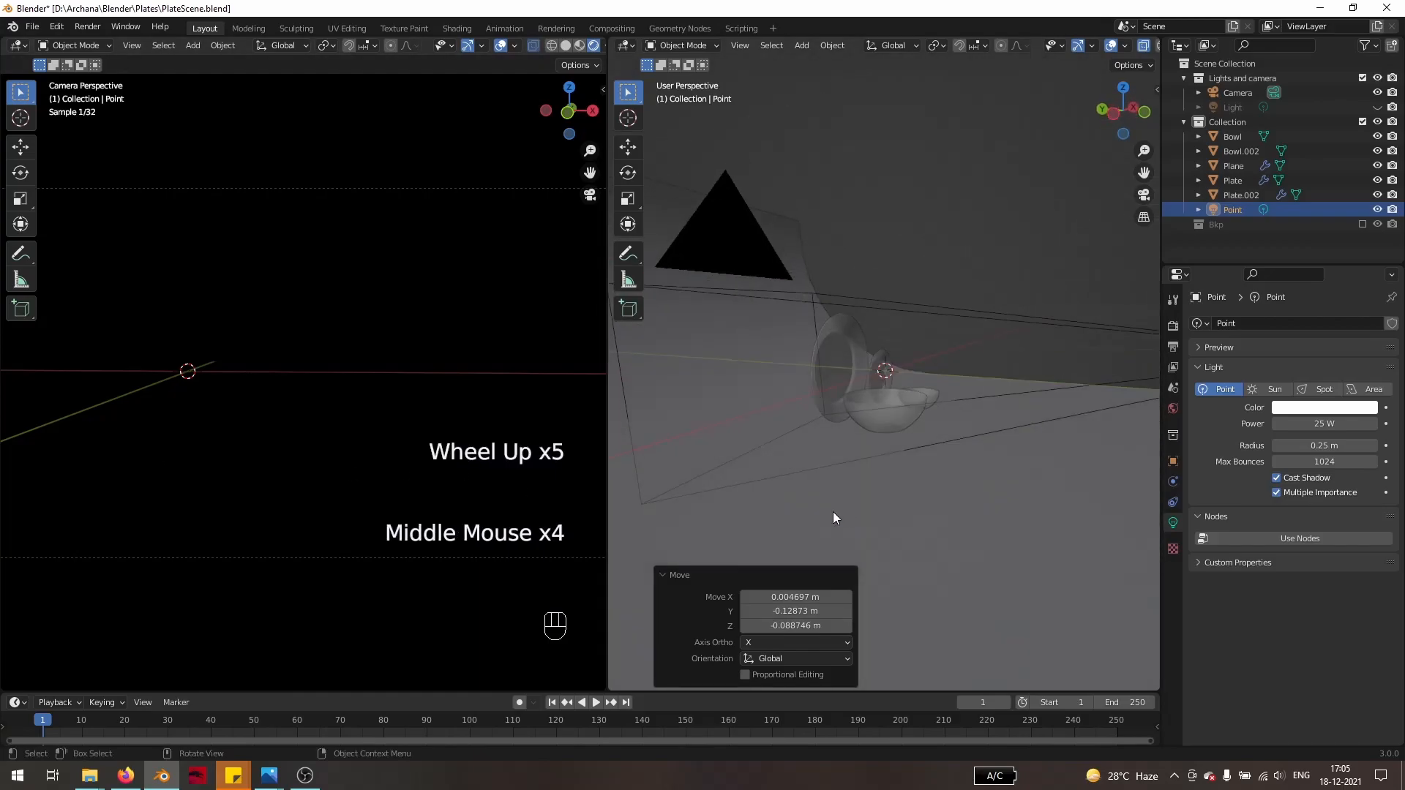
- Raise the new point light about 0.35 m in Z, then shift it about 0.11 m in X, -0.31 m in Y and 0.04 m in Z
scroll(834, 518, "down", 2)
middle_click_drag(817, 452, 764, 467)
key("g")
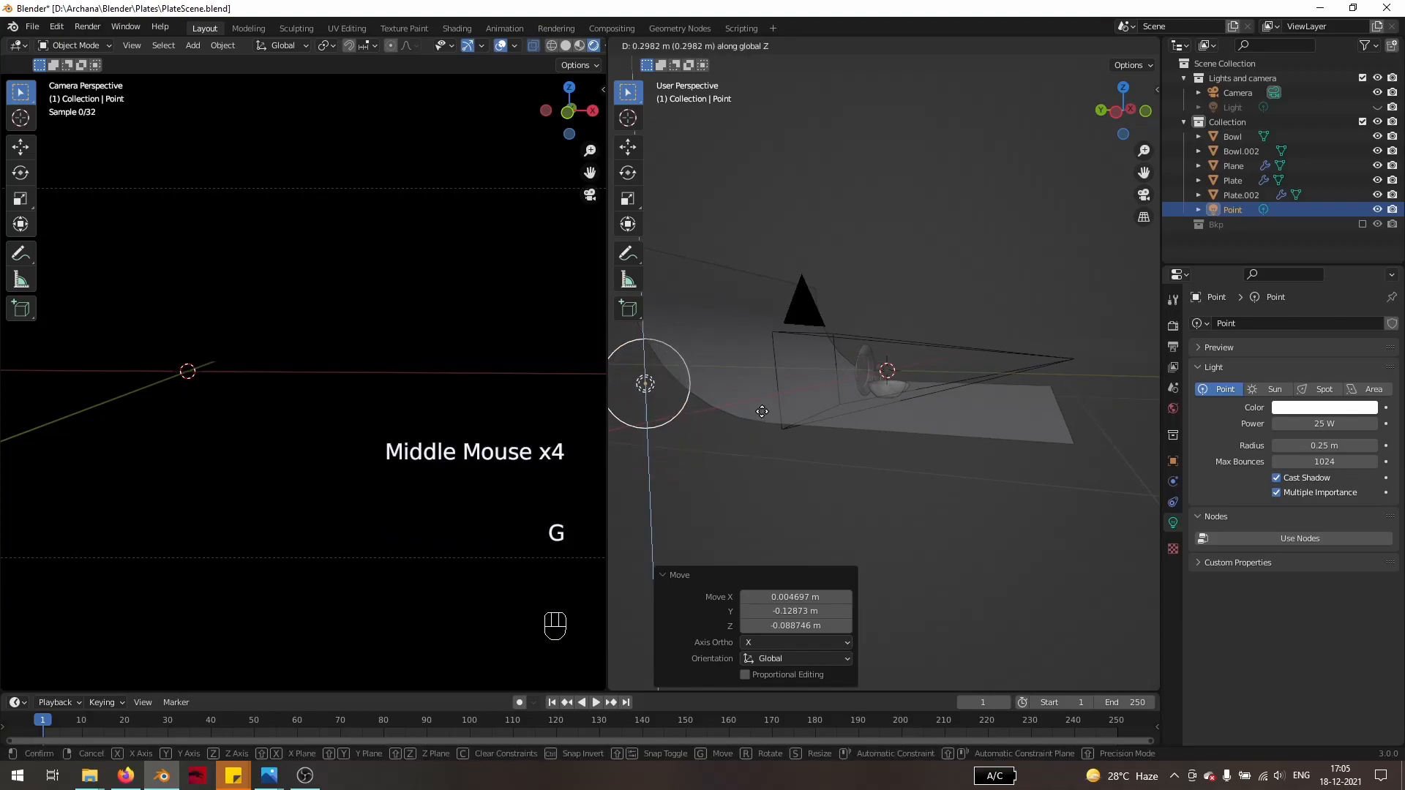
left_click(761, 406)
key("g")
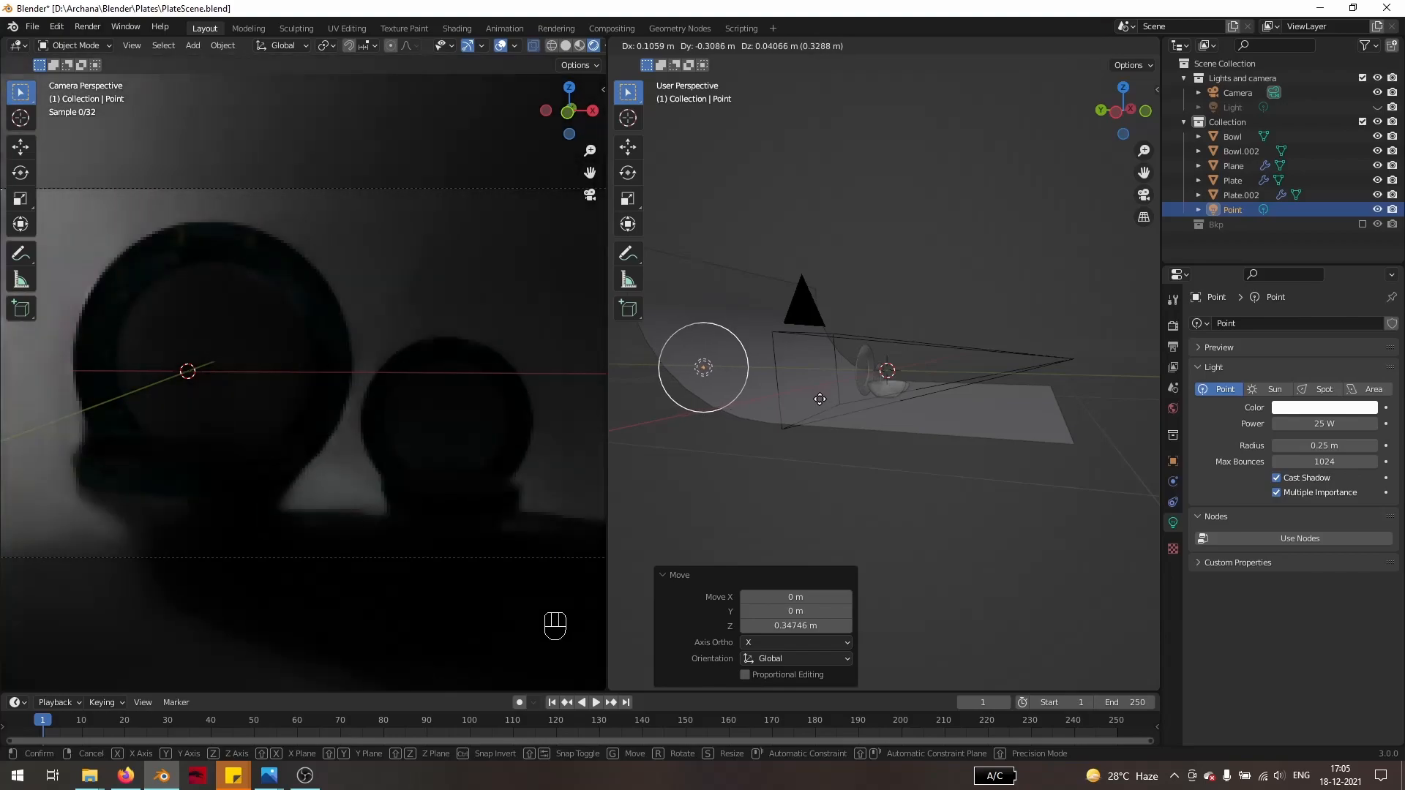
left_click(818, 398)
- Set the new point light's power to 50 W
left_click(1302, 425)
type("50")
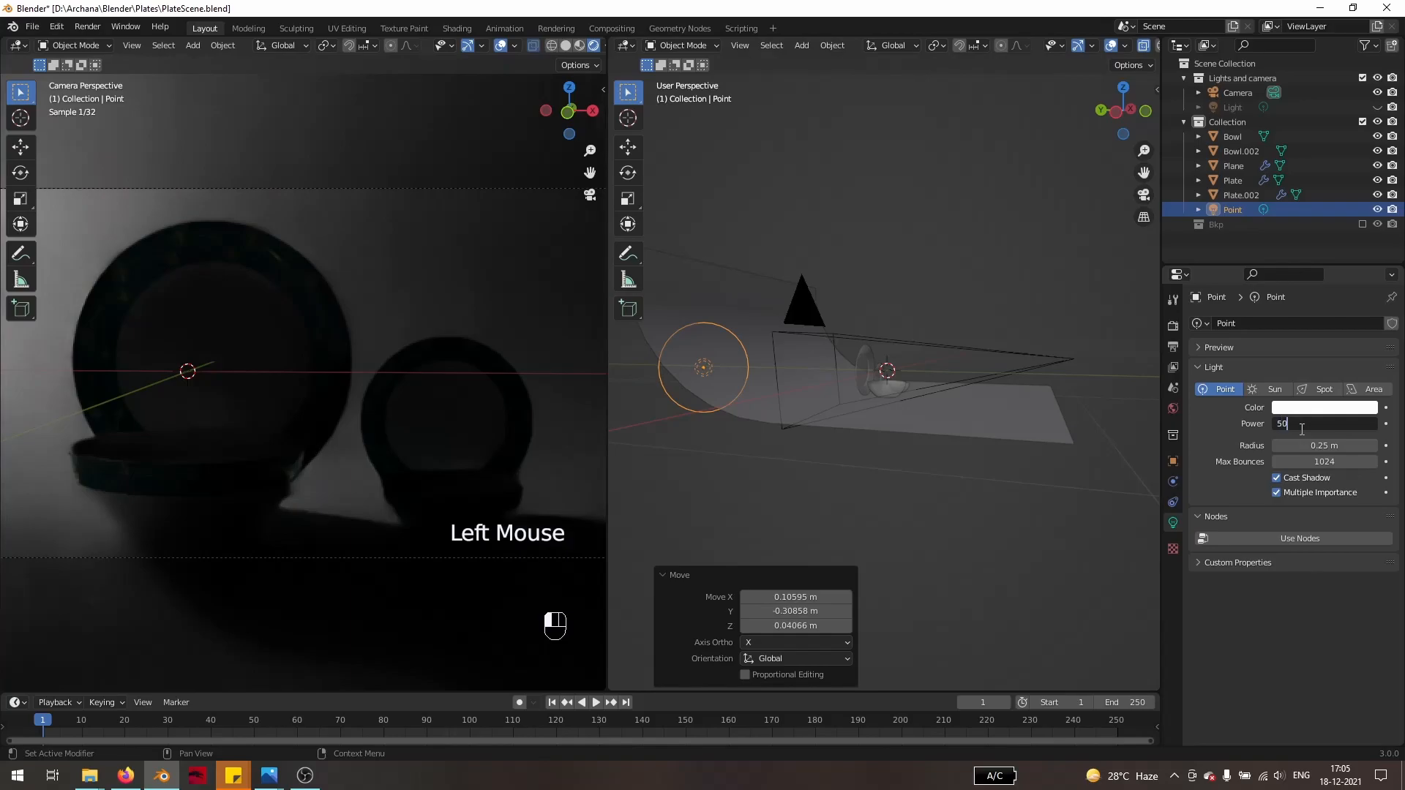
key("Return")
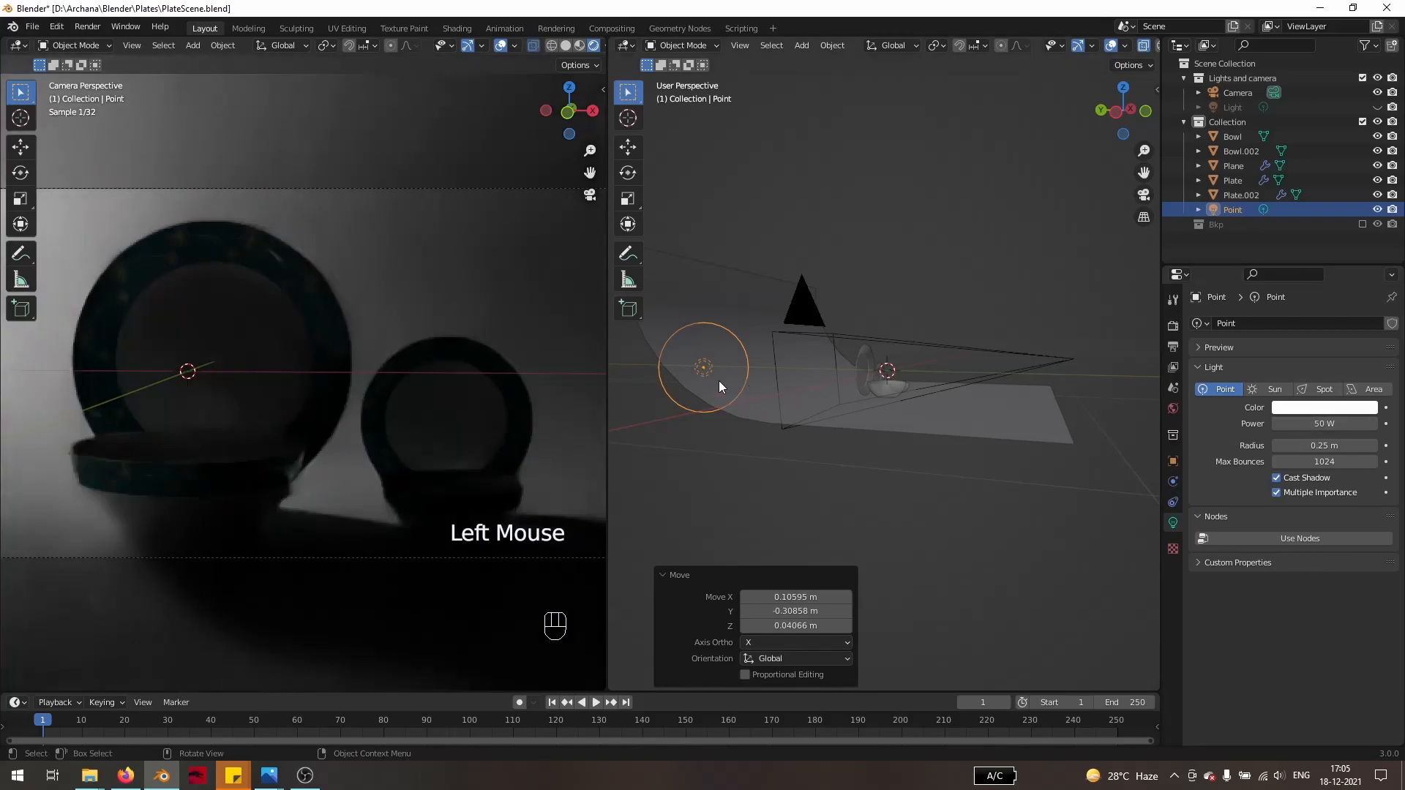
- Move the new point light about 0.02 m in X, -0.05 m in Y and -0.01 m in Z, and unhide the original light
key("g")
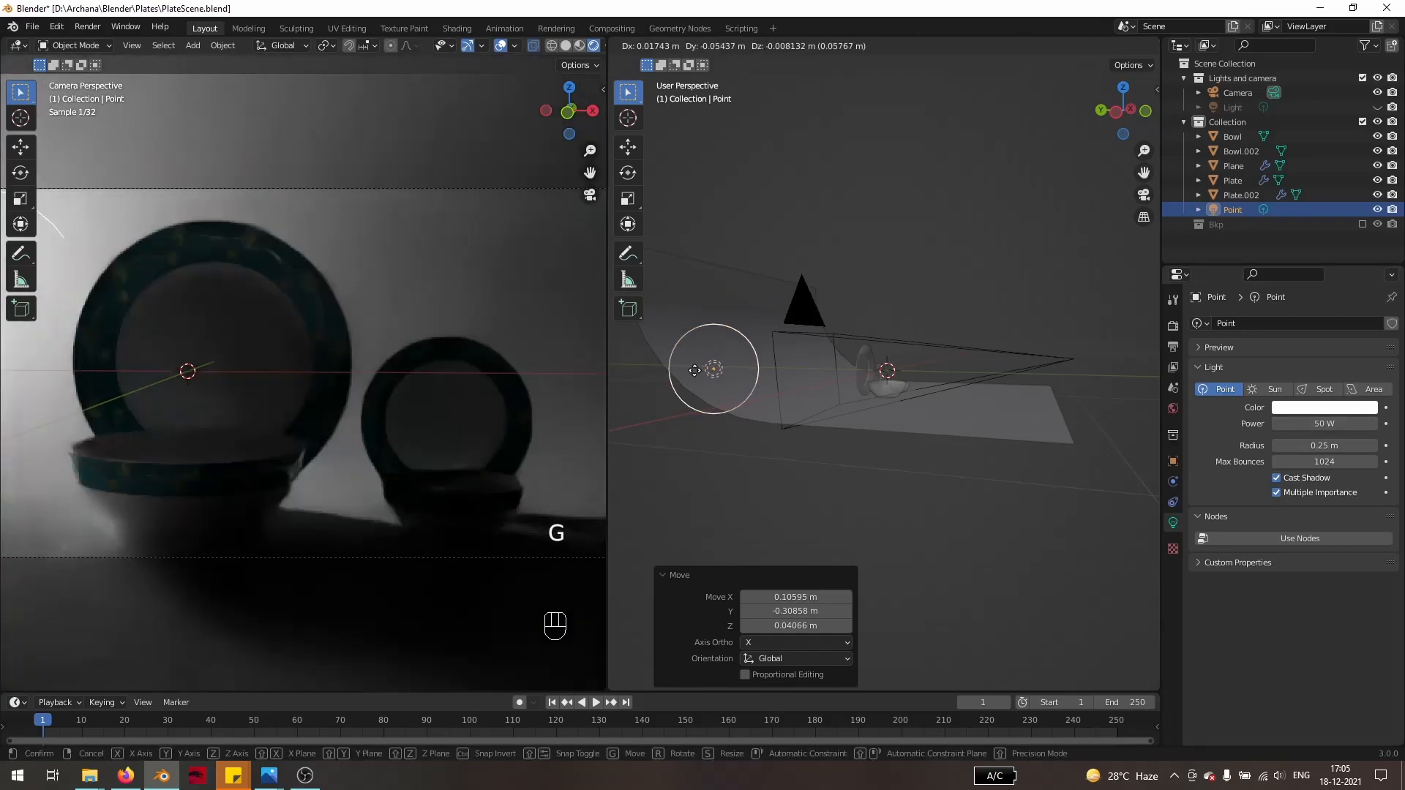
left_click(695, 370)
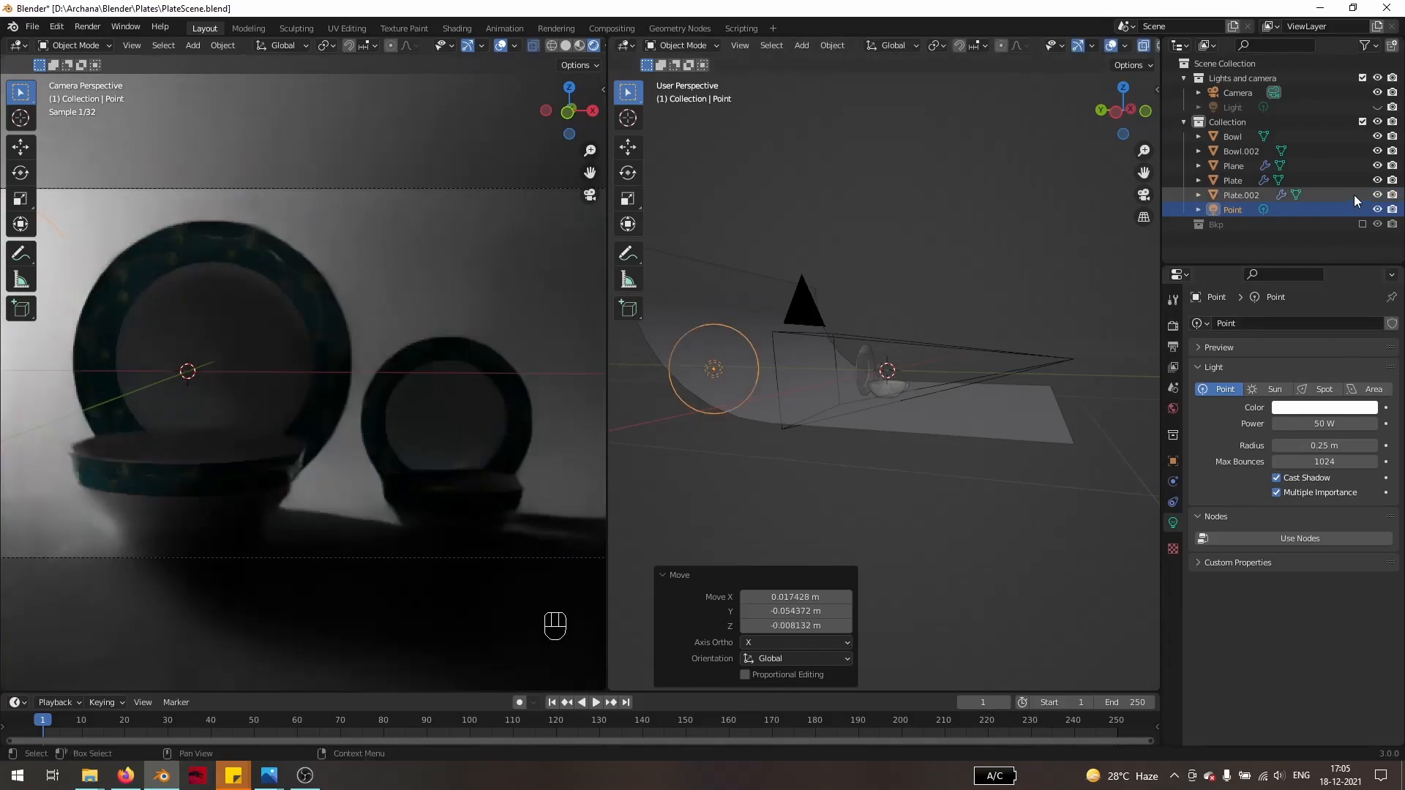
left_click(1377, 107)
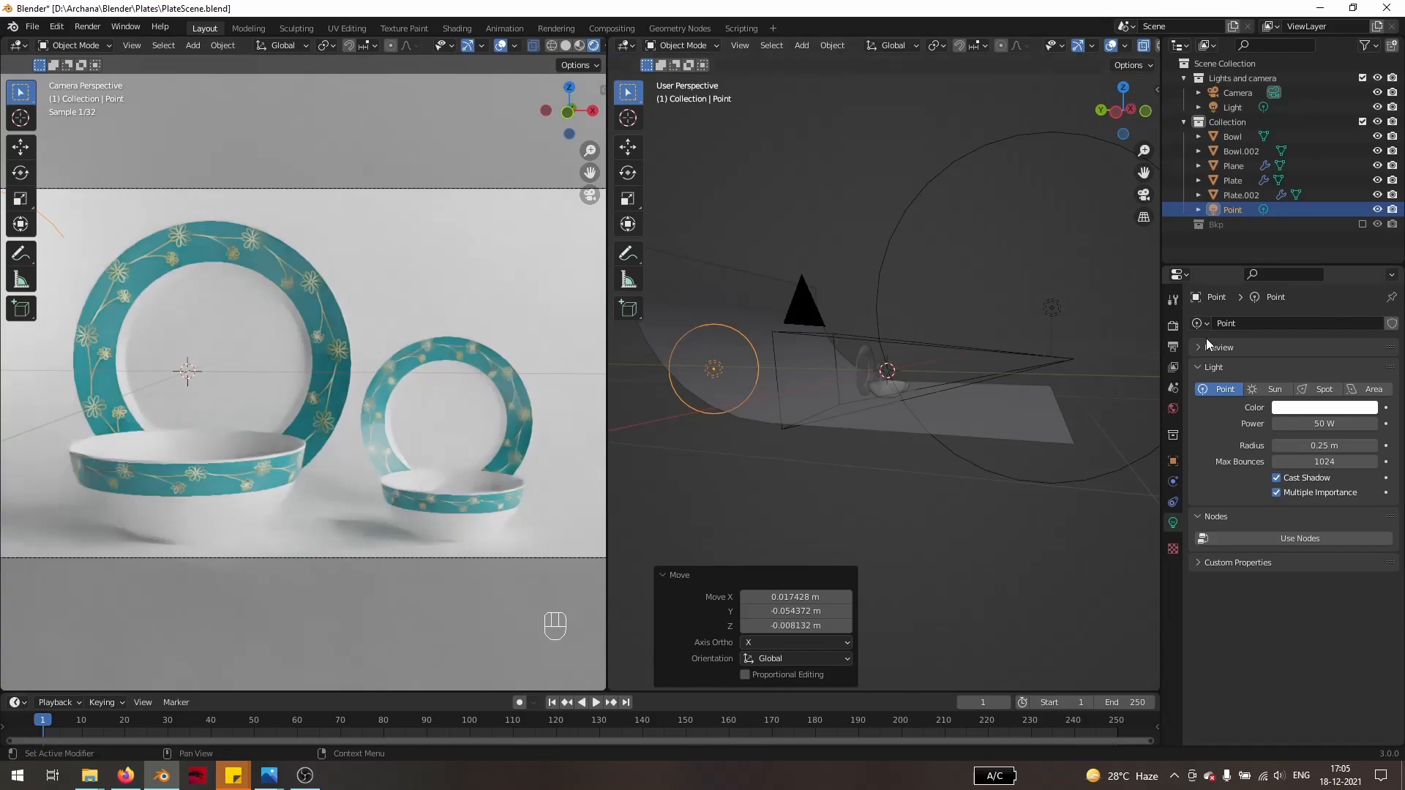
- Set the color management look to Medium High Contrast in the render settings and check the camera preview up close
left_click(1172, 346)
scroll(1249, 658, "down", 4)
scroll(1249, 659, "up", 1)
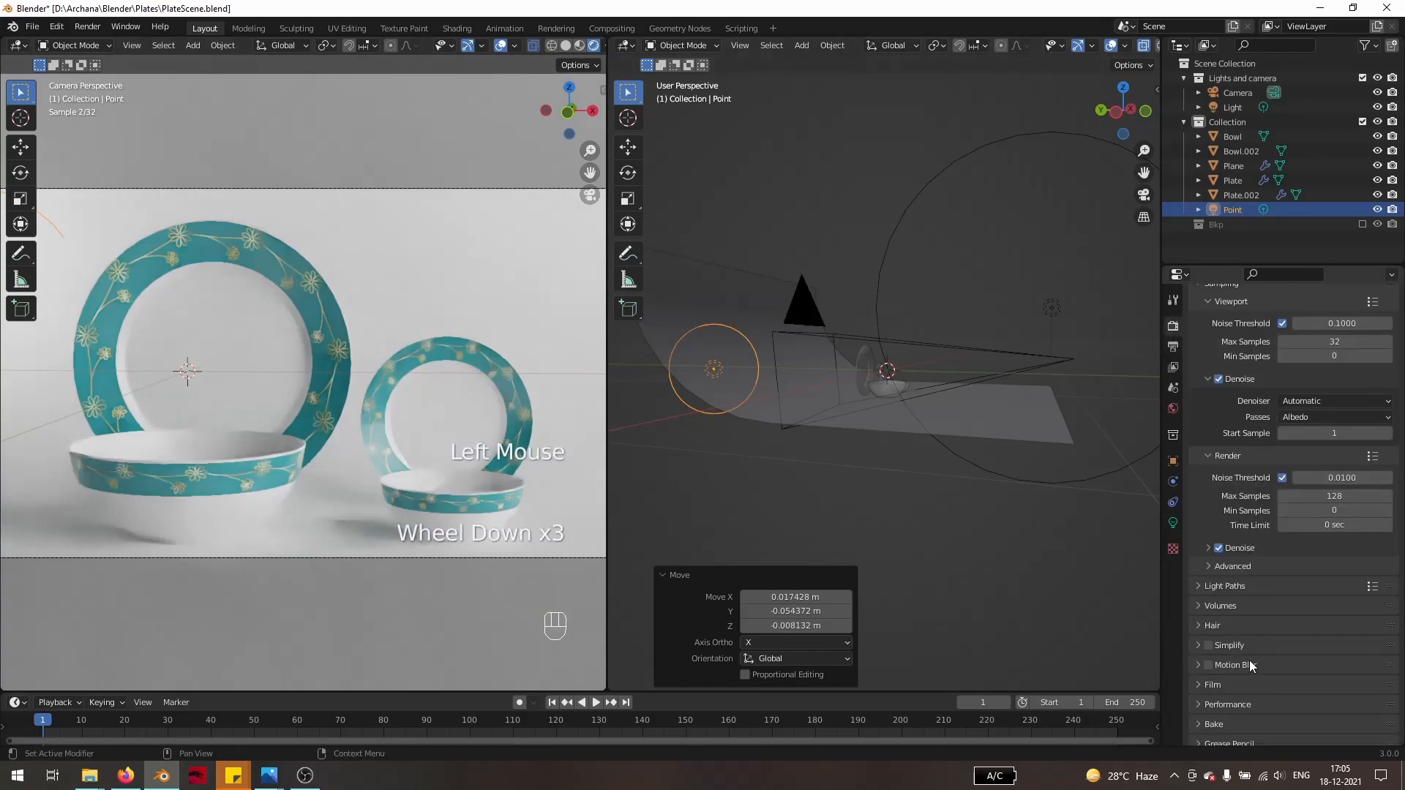
scroll(1229, 696, "down", 3)
left_click(1196, 735)
scroll(1214, 718, "down", 3)
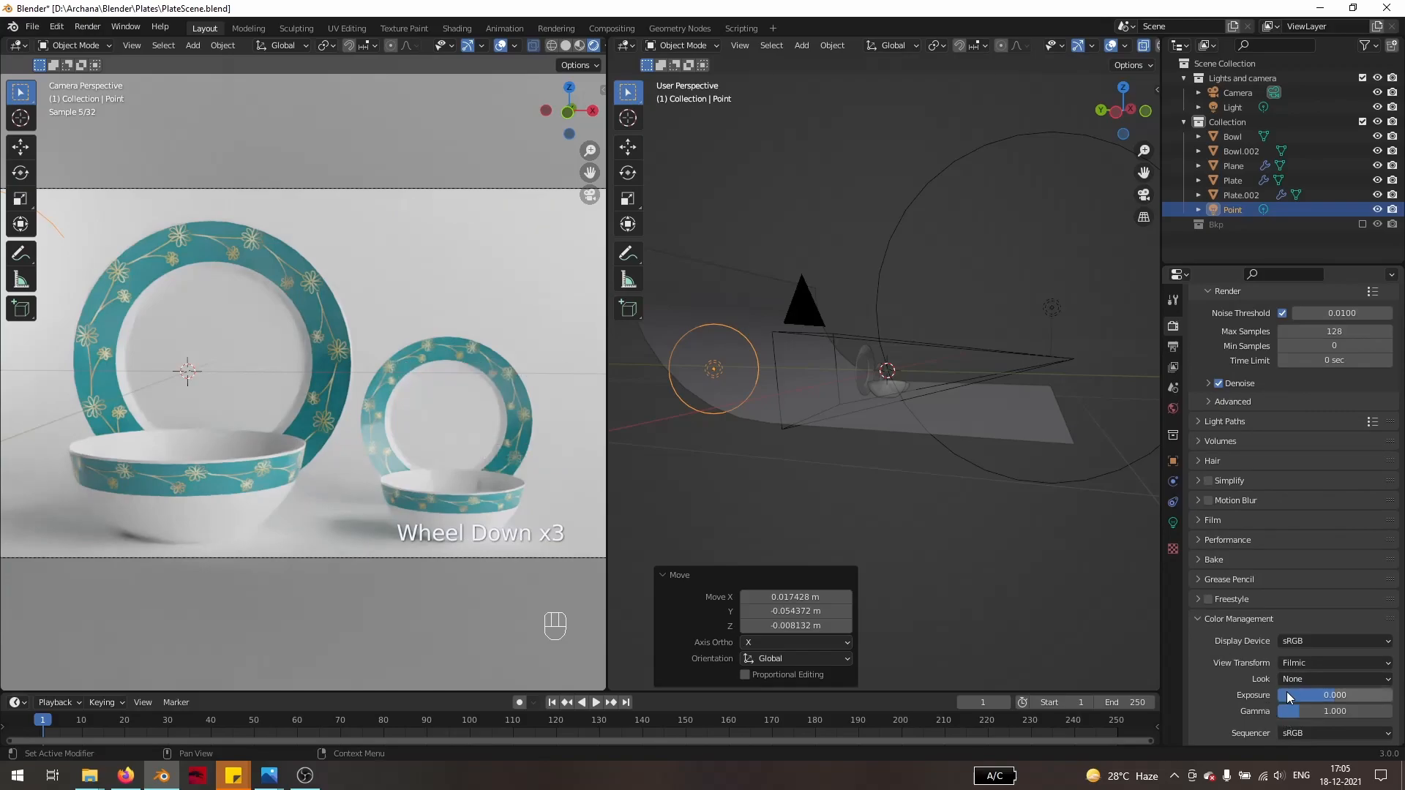
scroll(1235, 686, "down", 2)
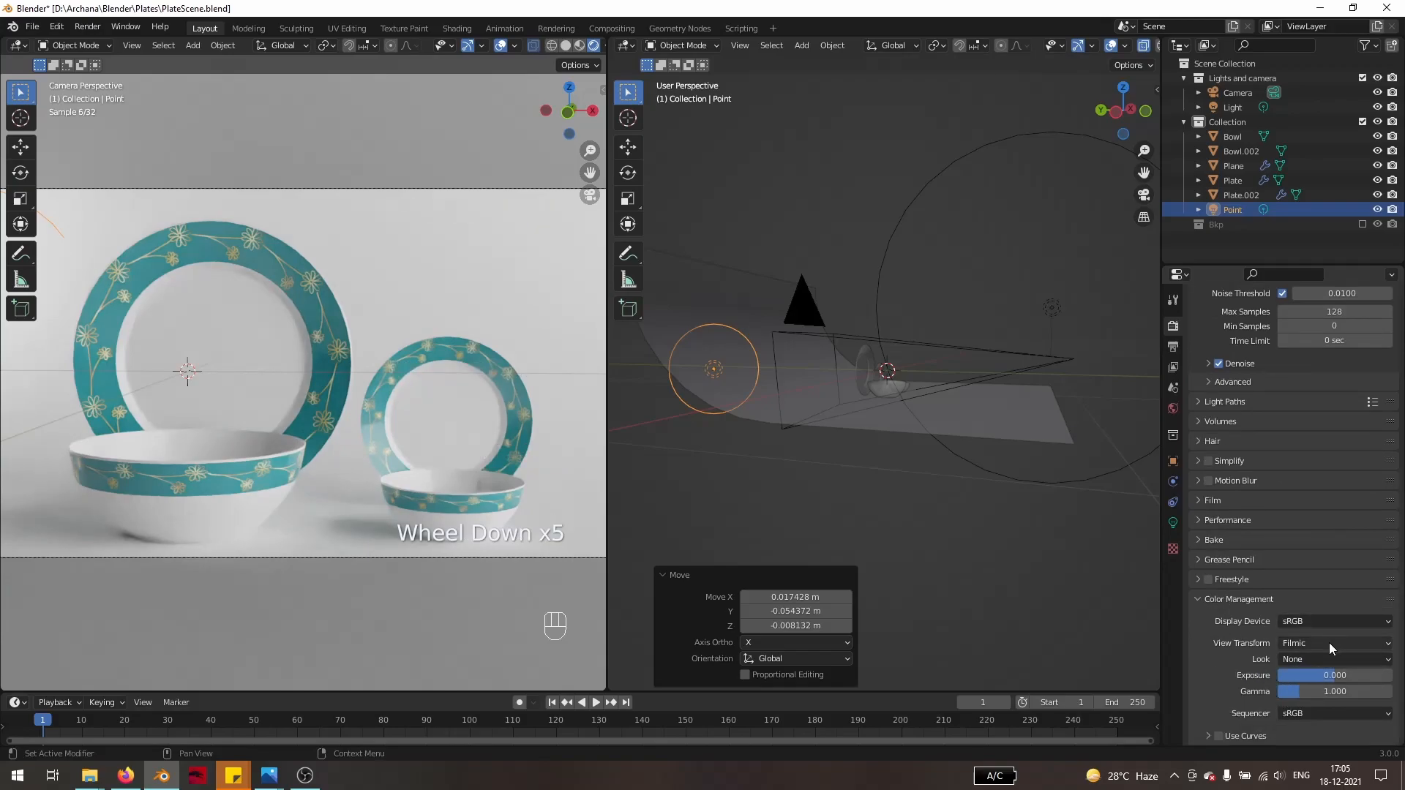
left_click(1307, 660)
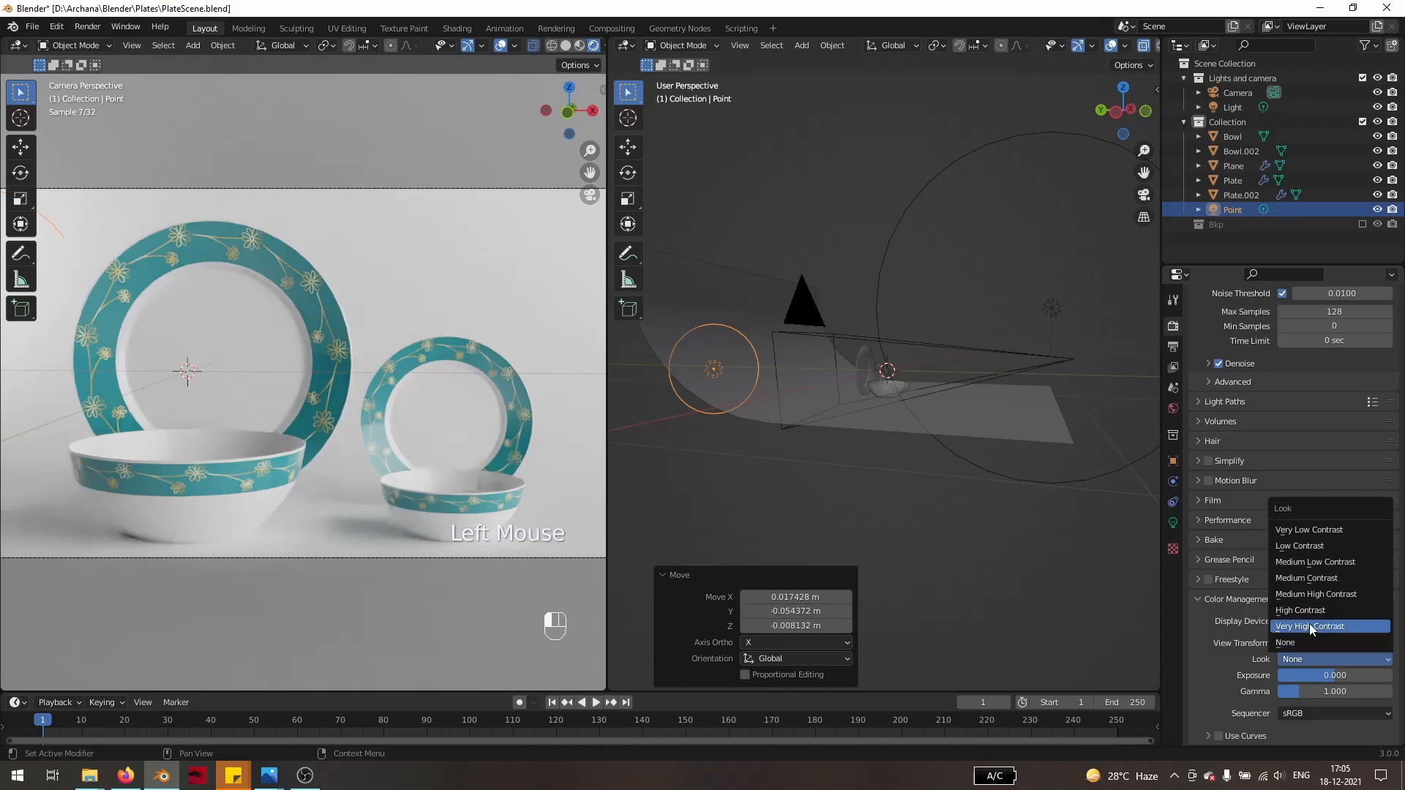
left_click(1310, 595)
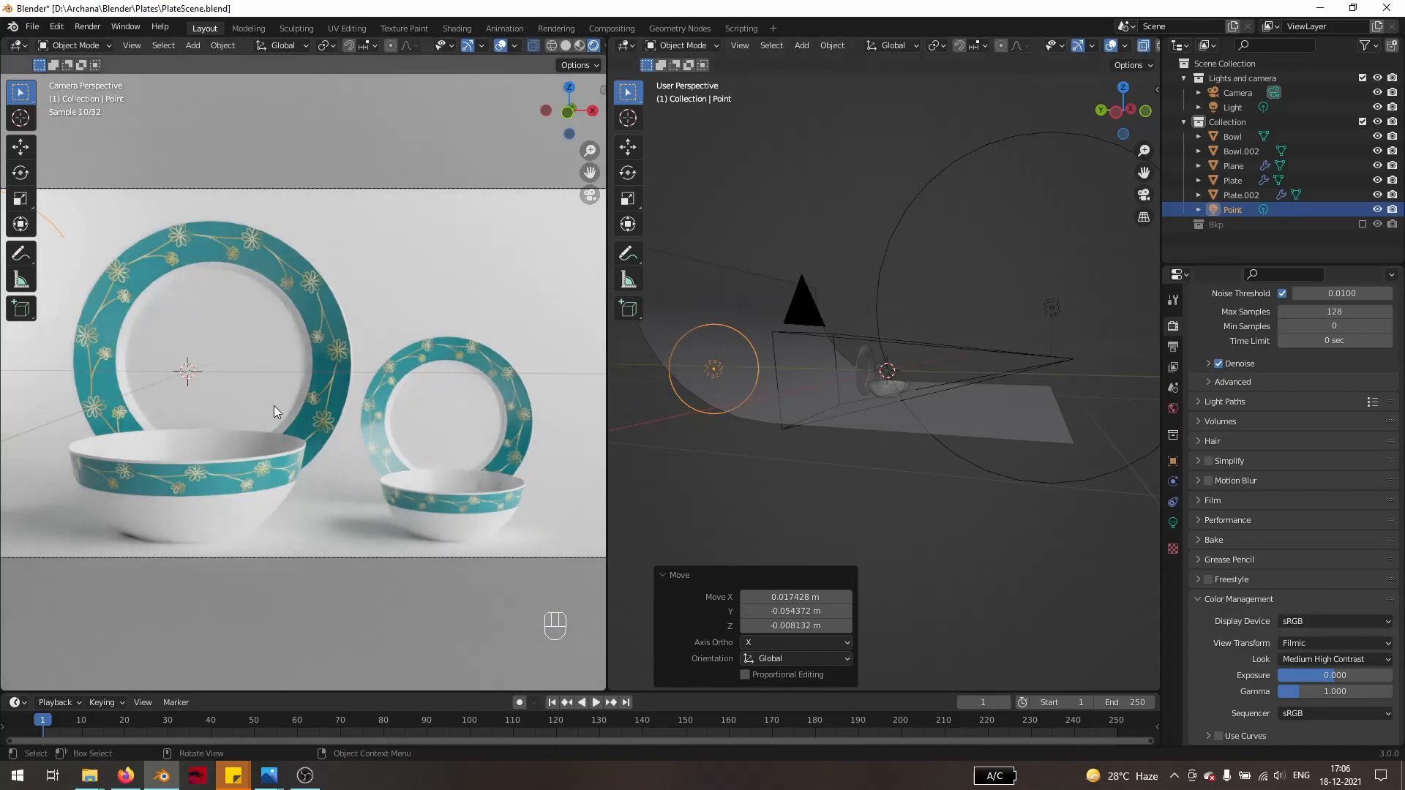
scroll(281, 451, "up", 2)
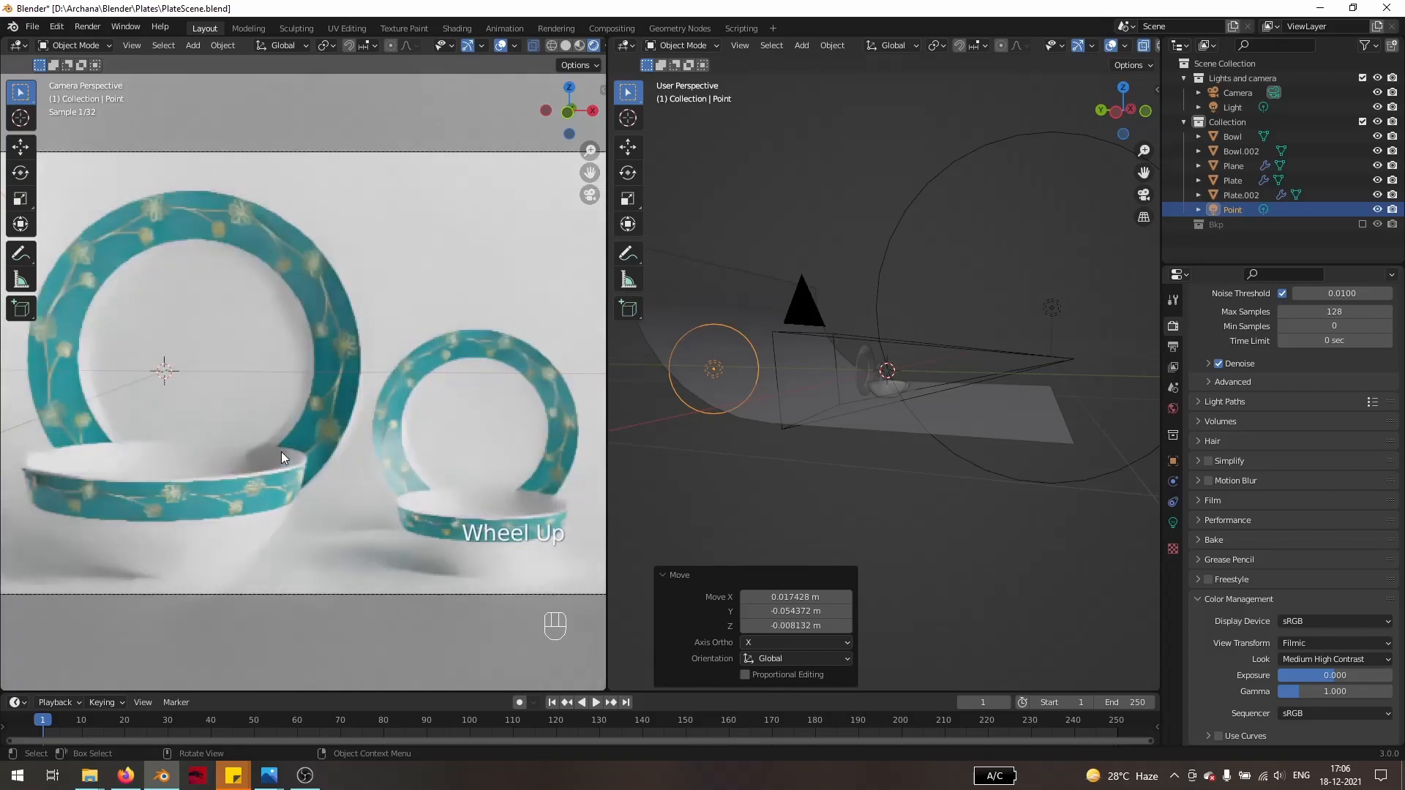
scroll(273, 417, "down", 1)
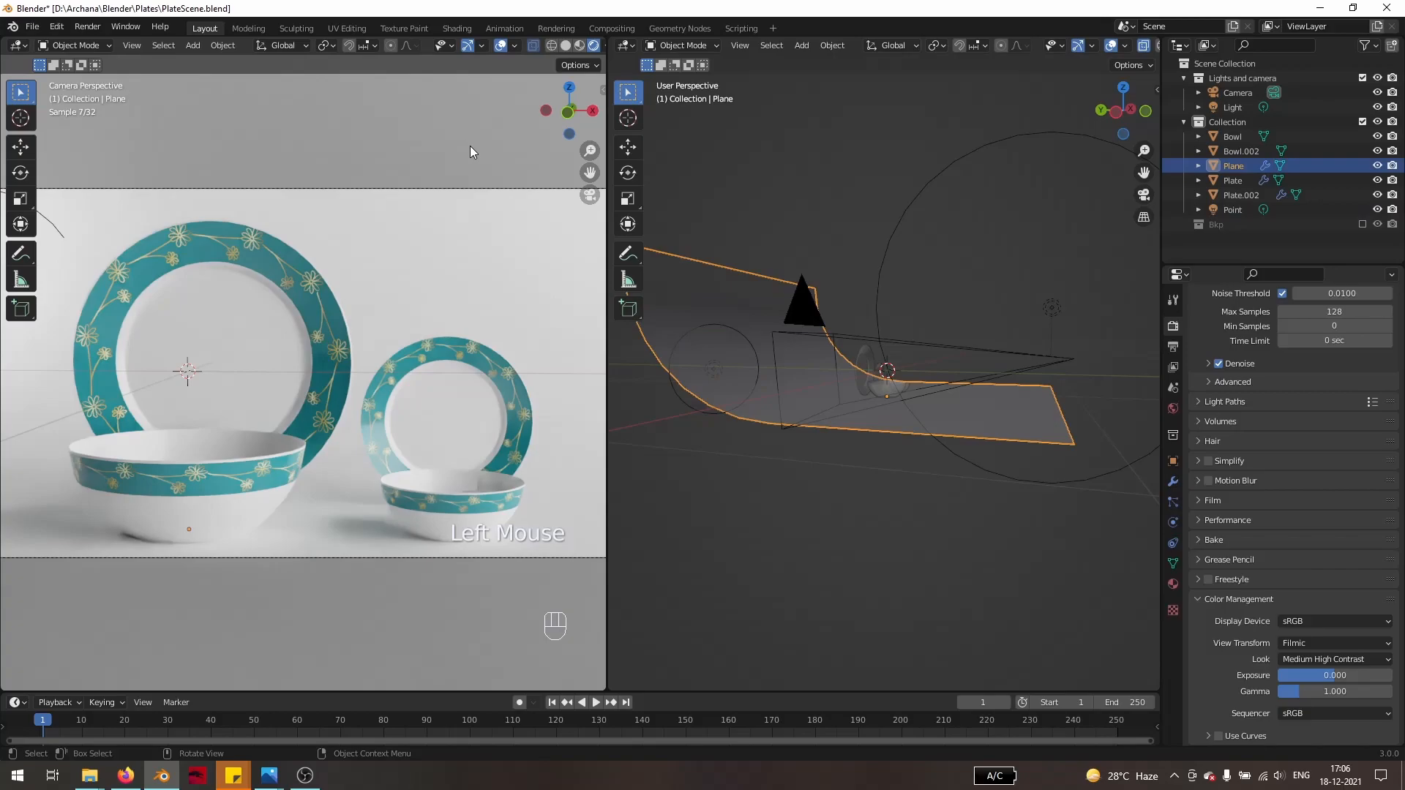
- Darken the backdrop plane material's base color to a light grey and set its roughness to about 0.602
left_click(1173, 583)
left_click(1222, 384)
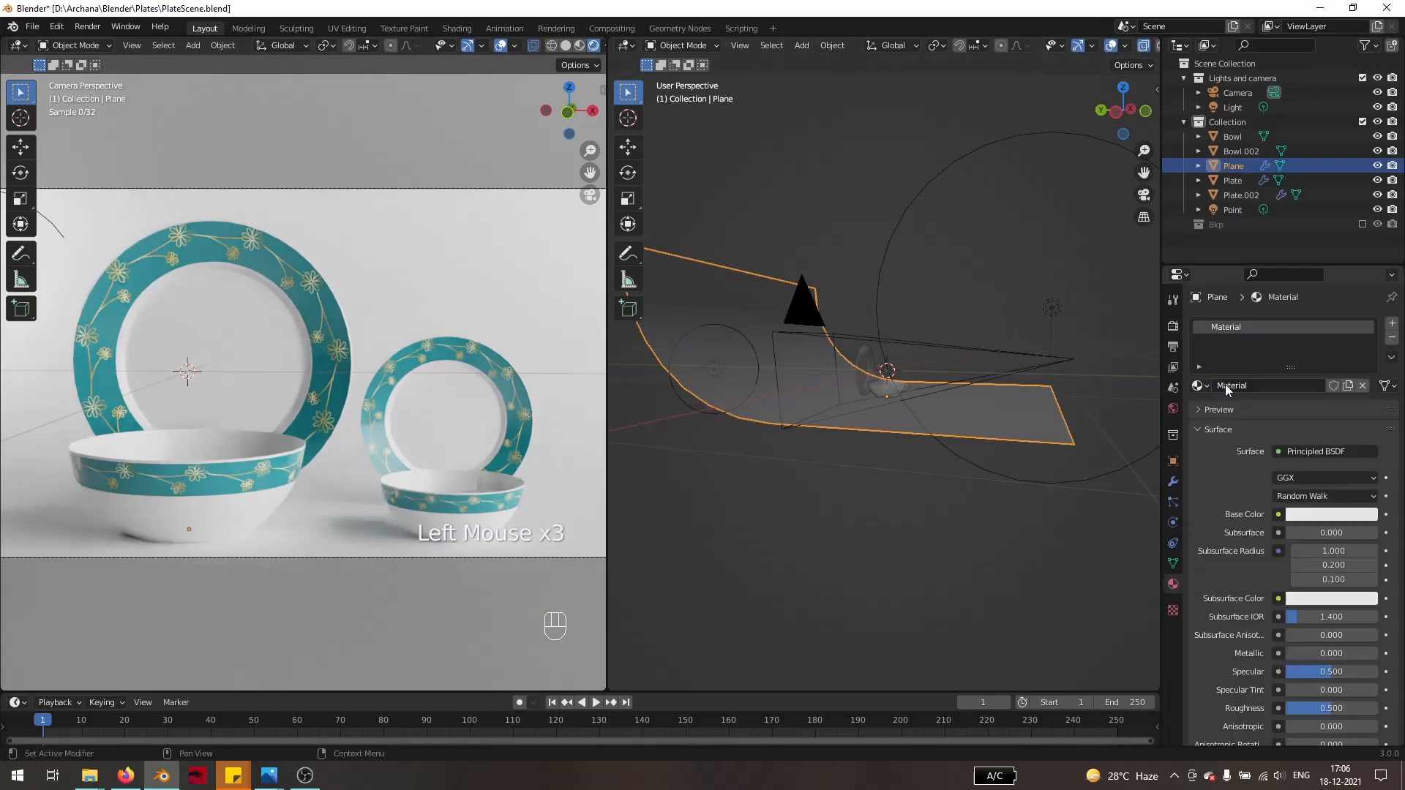
left_click(1307, 515)
left_click_drag(1368, 376, 1366, 338)
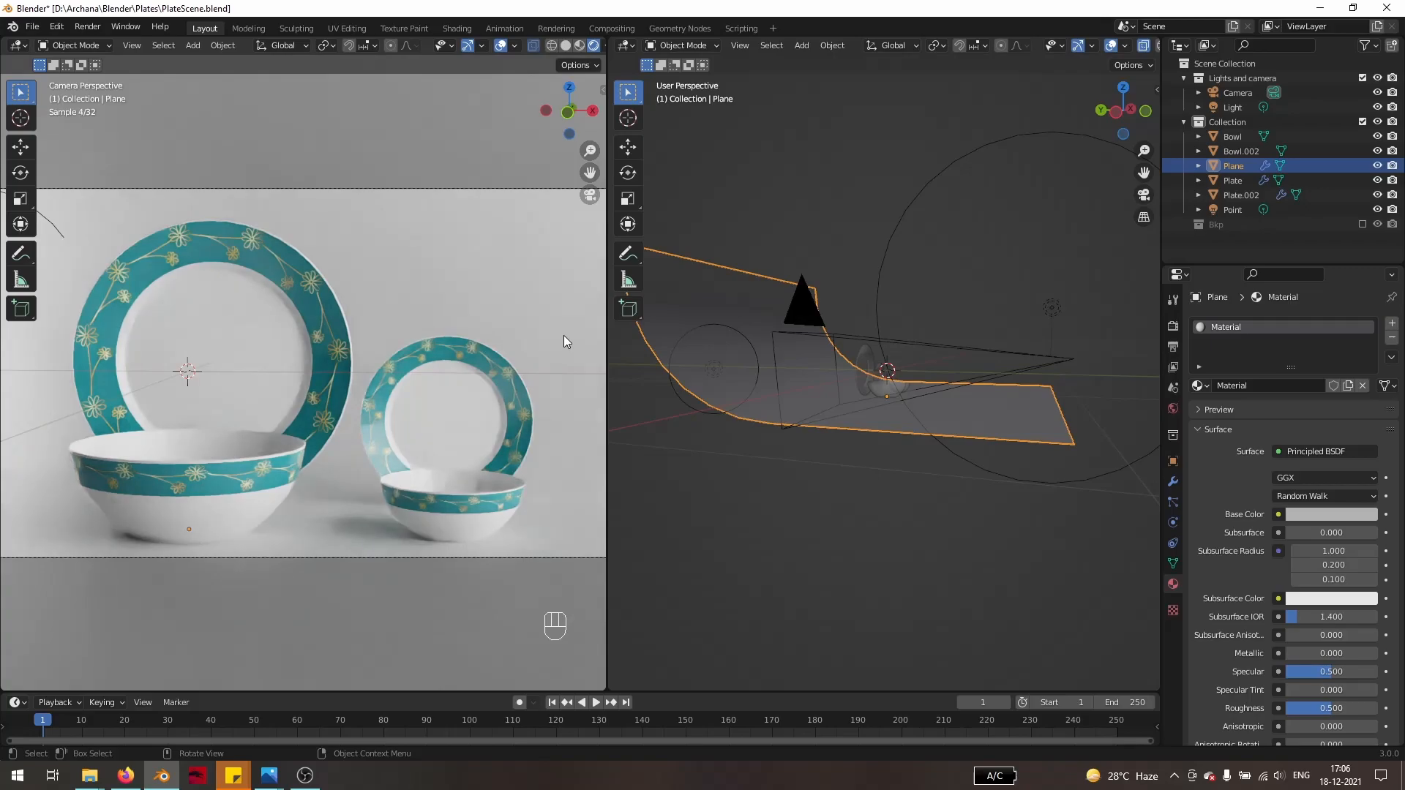
left_click(1338, 708)
left_click_drag(1338, 708, 1347, 708)
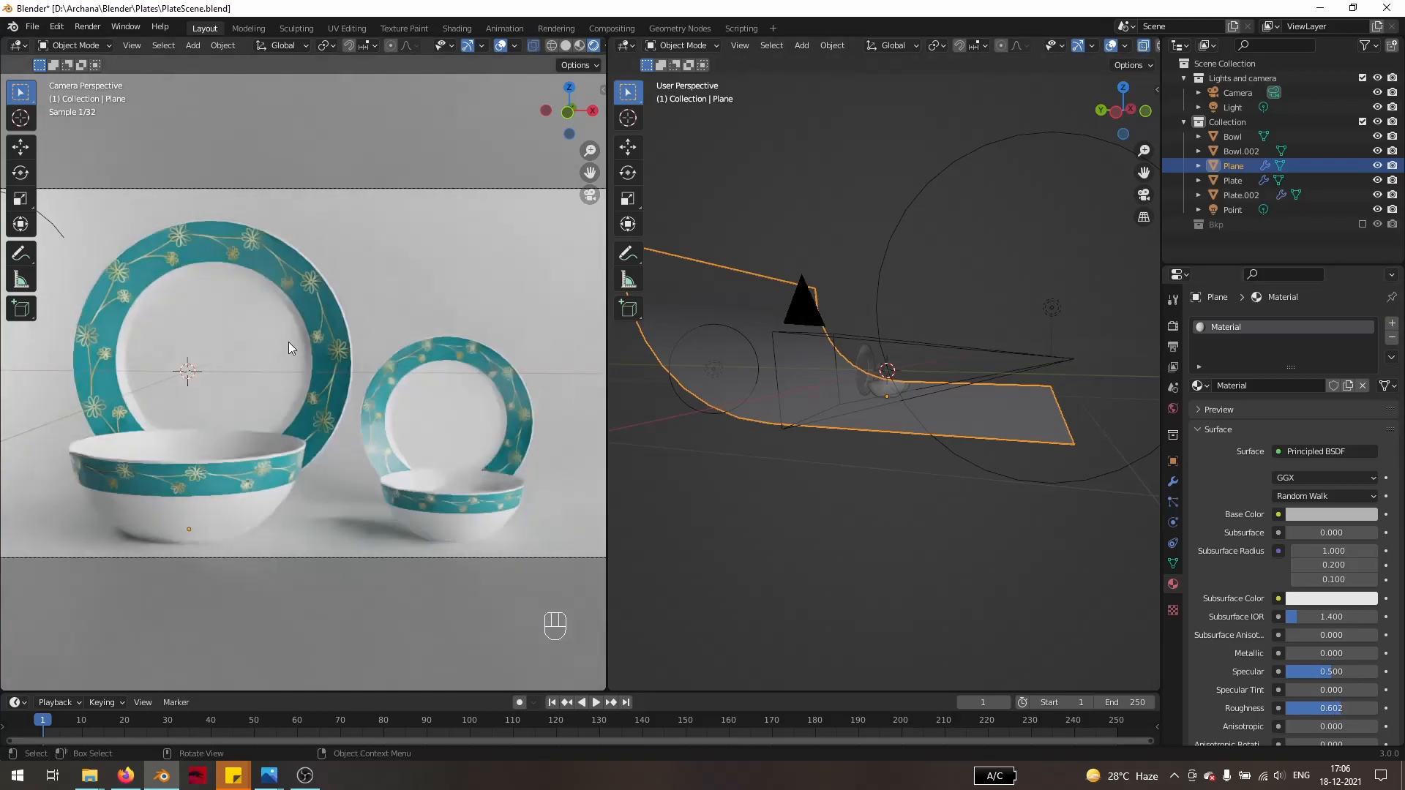
- Render the dinnerware scene from the camera and save the resulting image
key("F12")
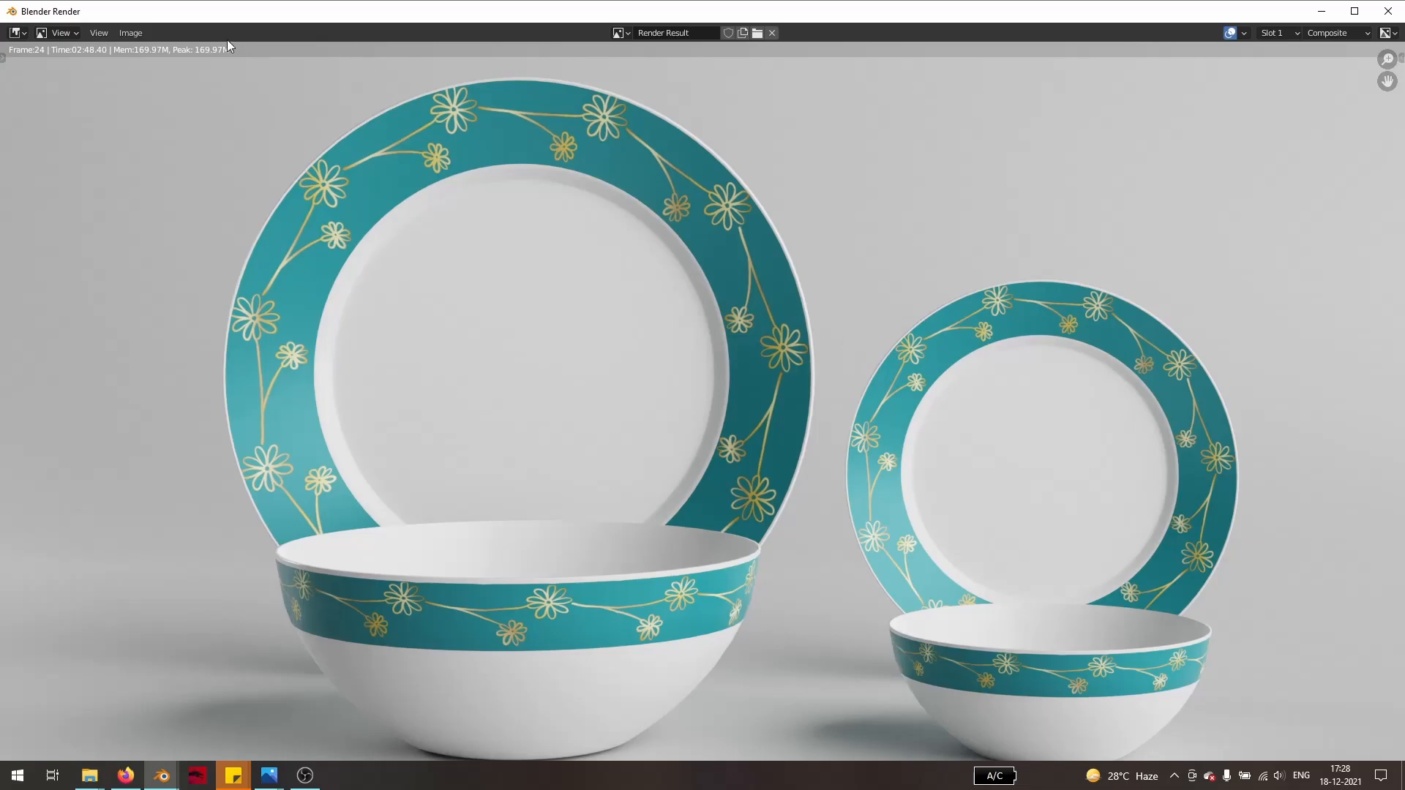
left_click(129, 33)
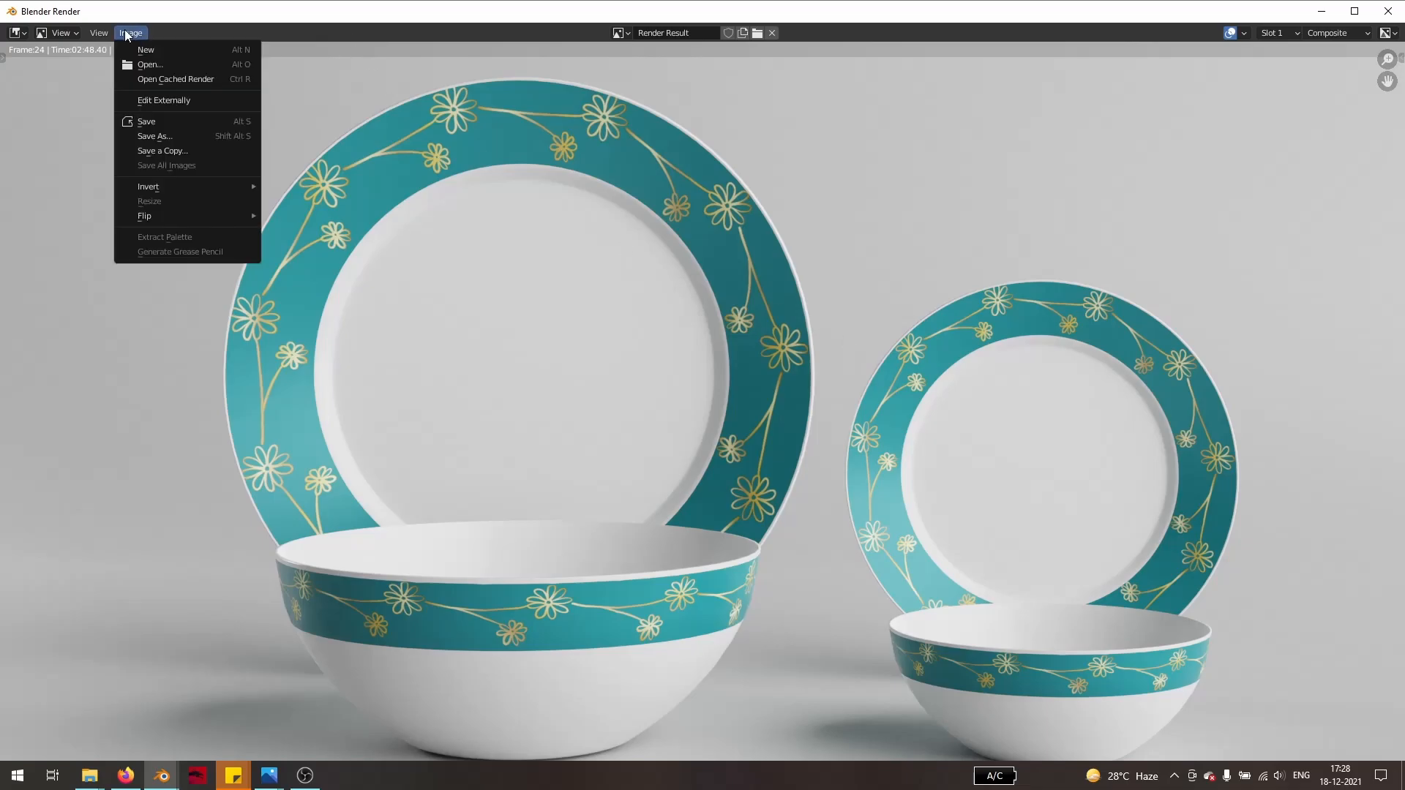
left_click(152, 121)
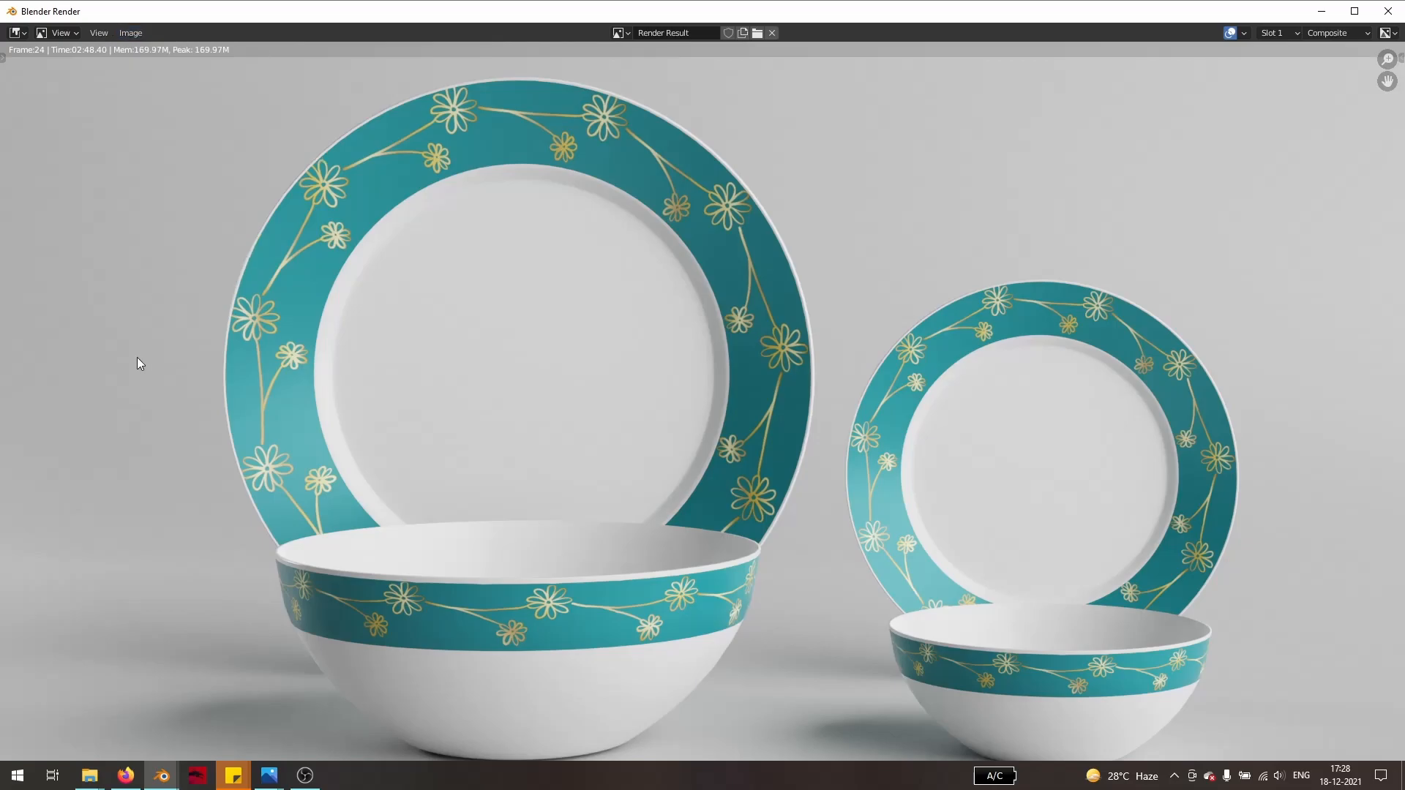